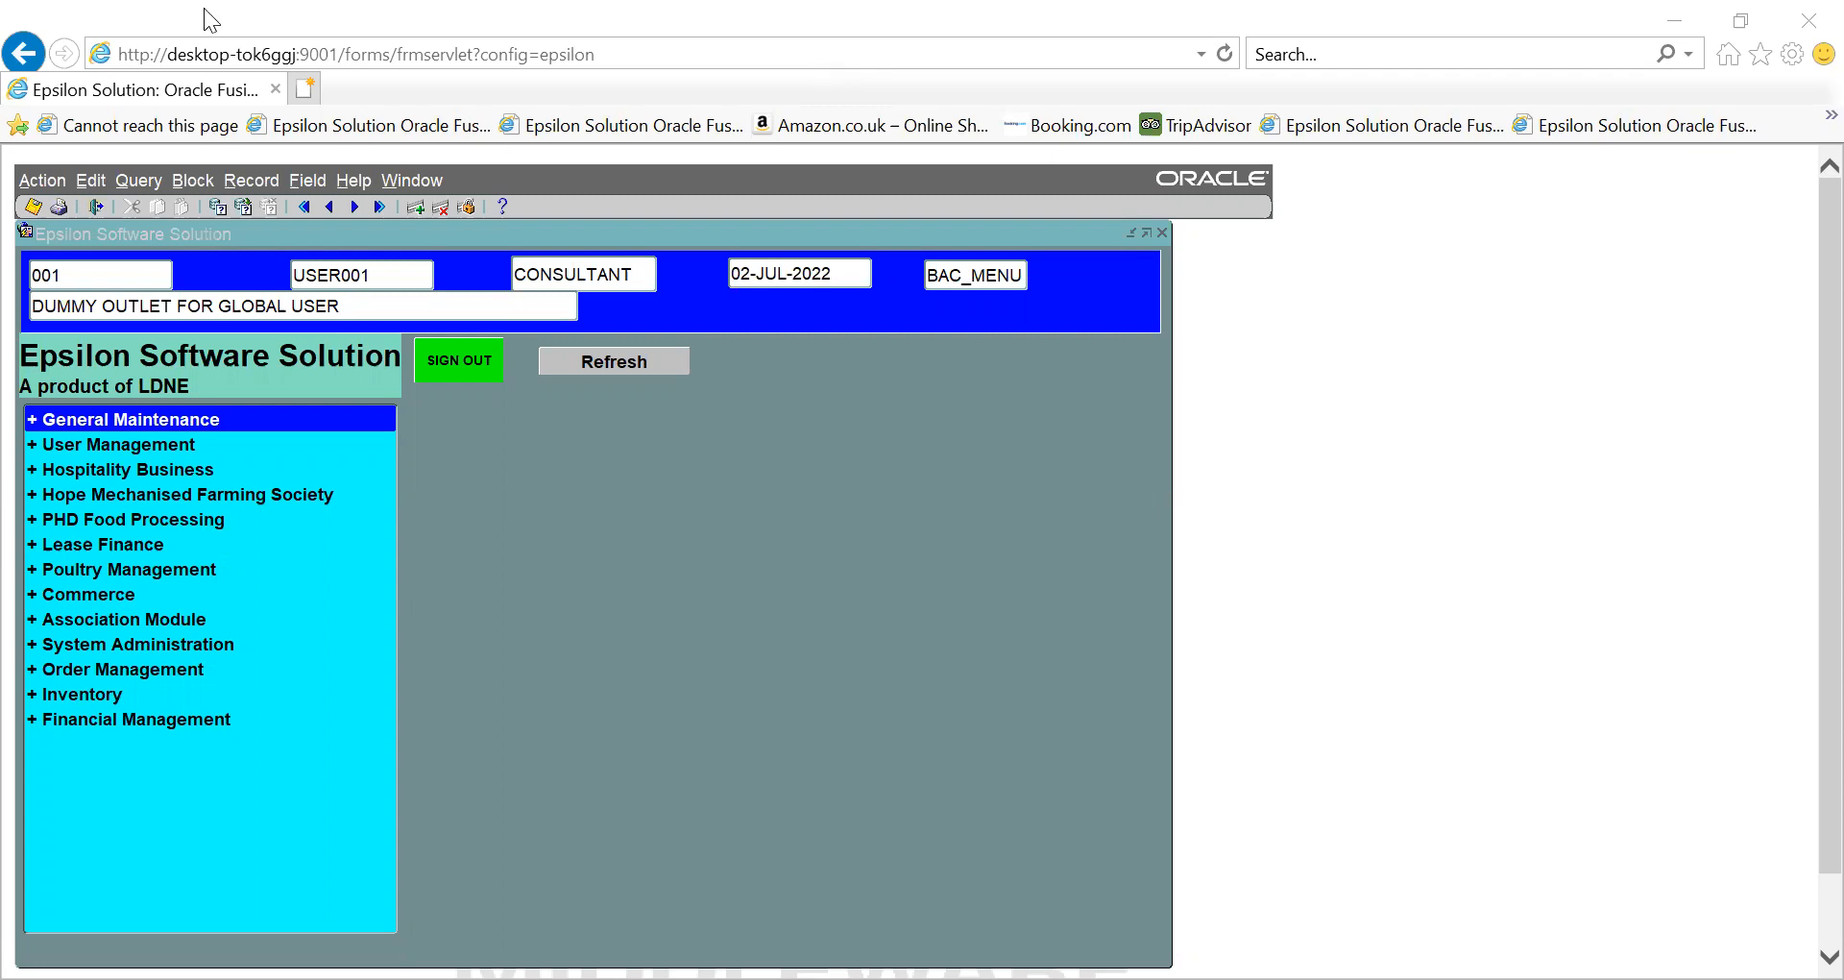
- Open the Cash Deposit to Bank form (F8450) under Hospitality Business > Services > Other services
left_click(32, 470)
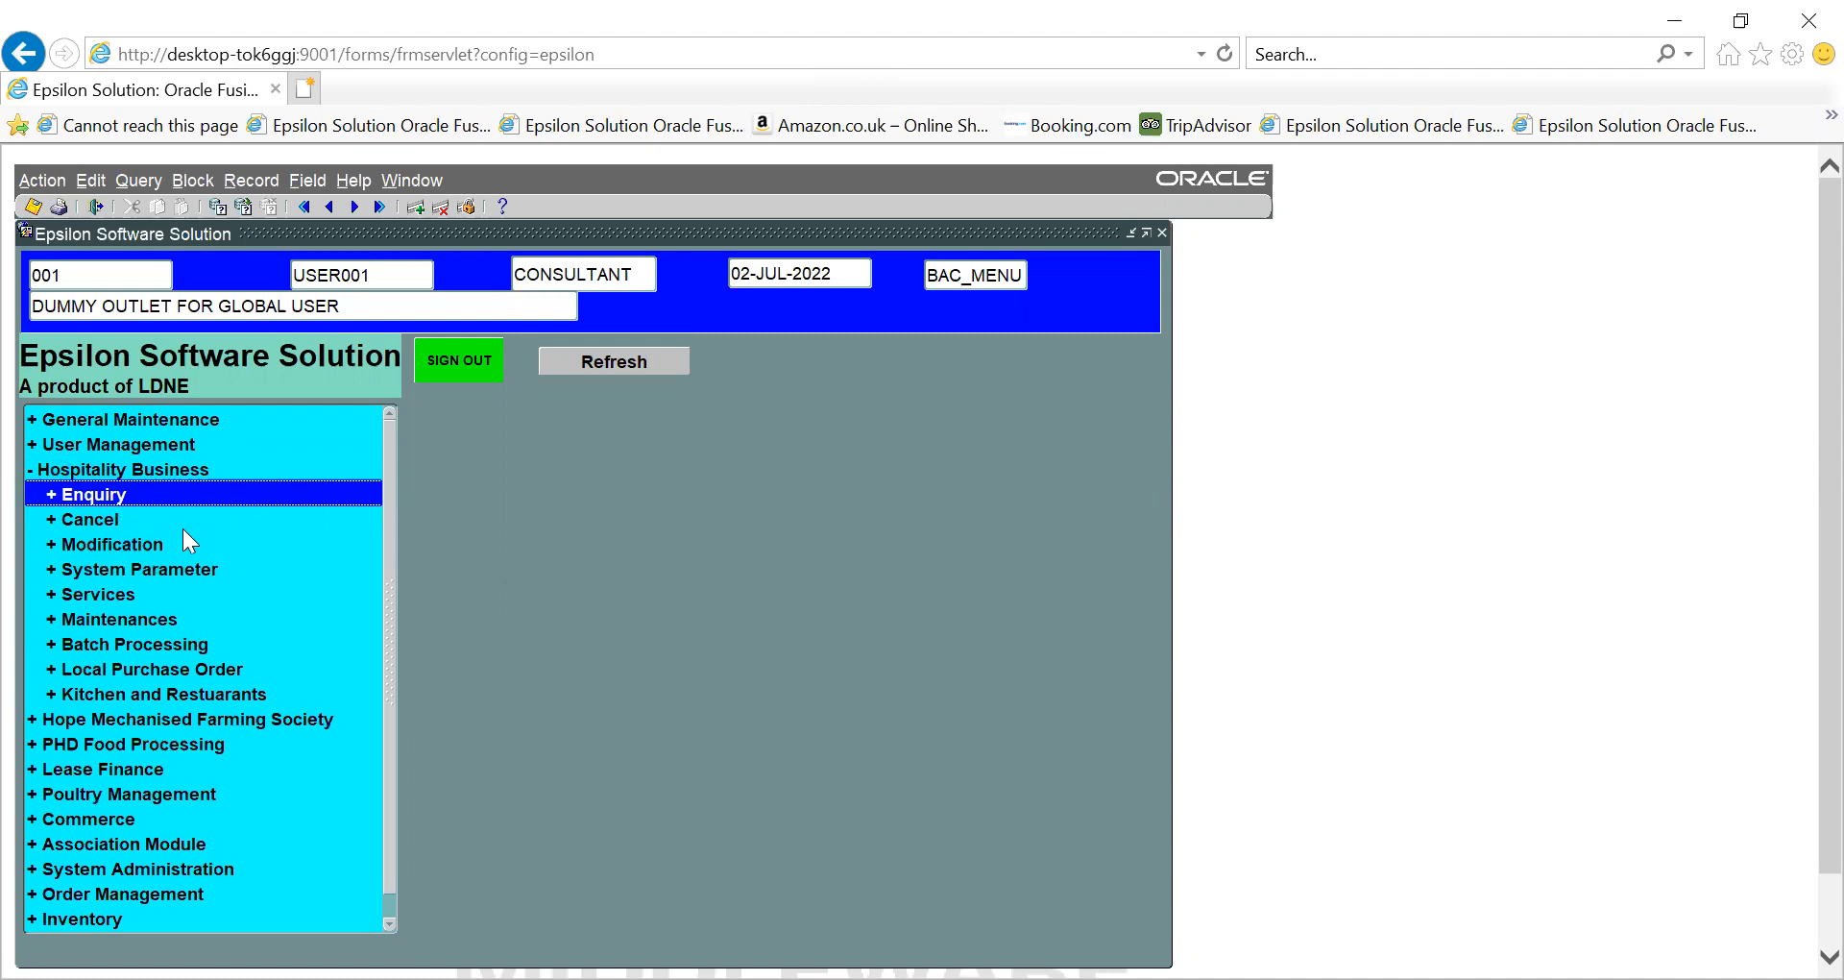
left_click(49, 593)
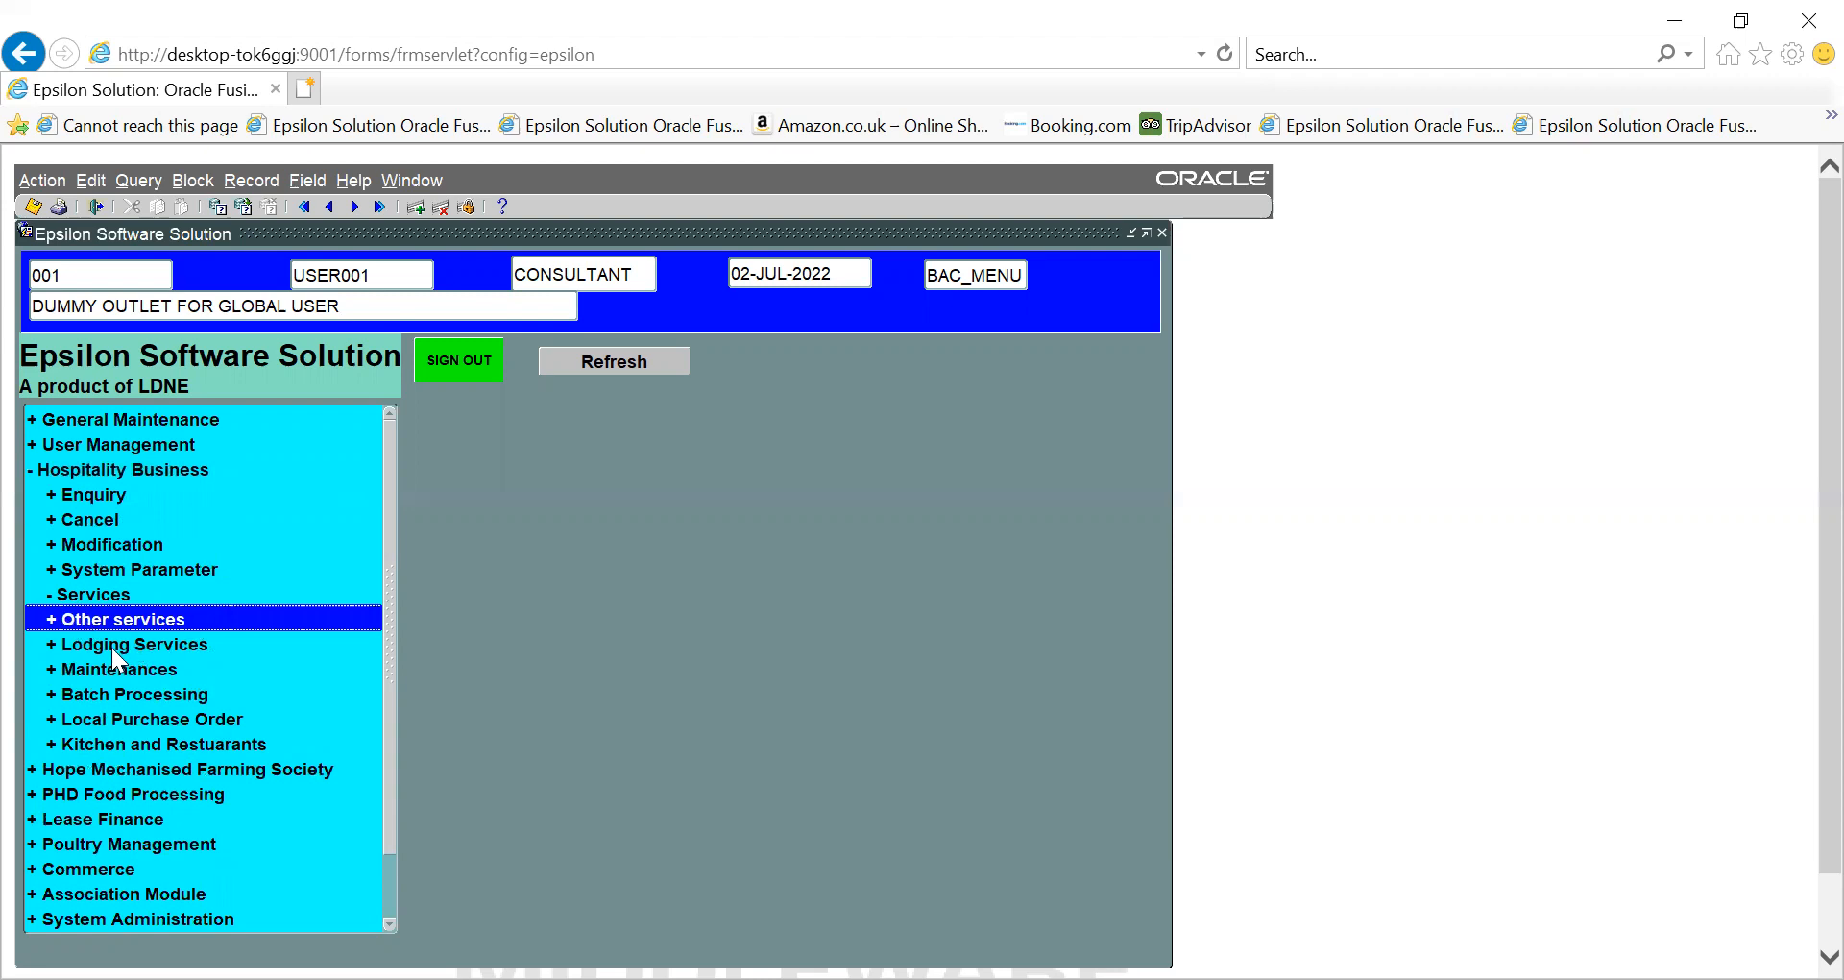
left_click(51, 620)
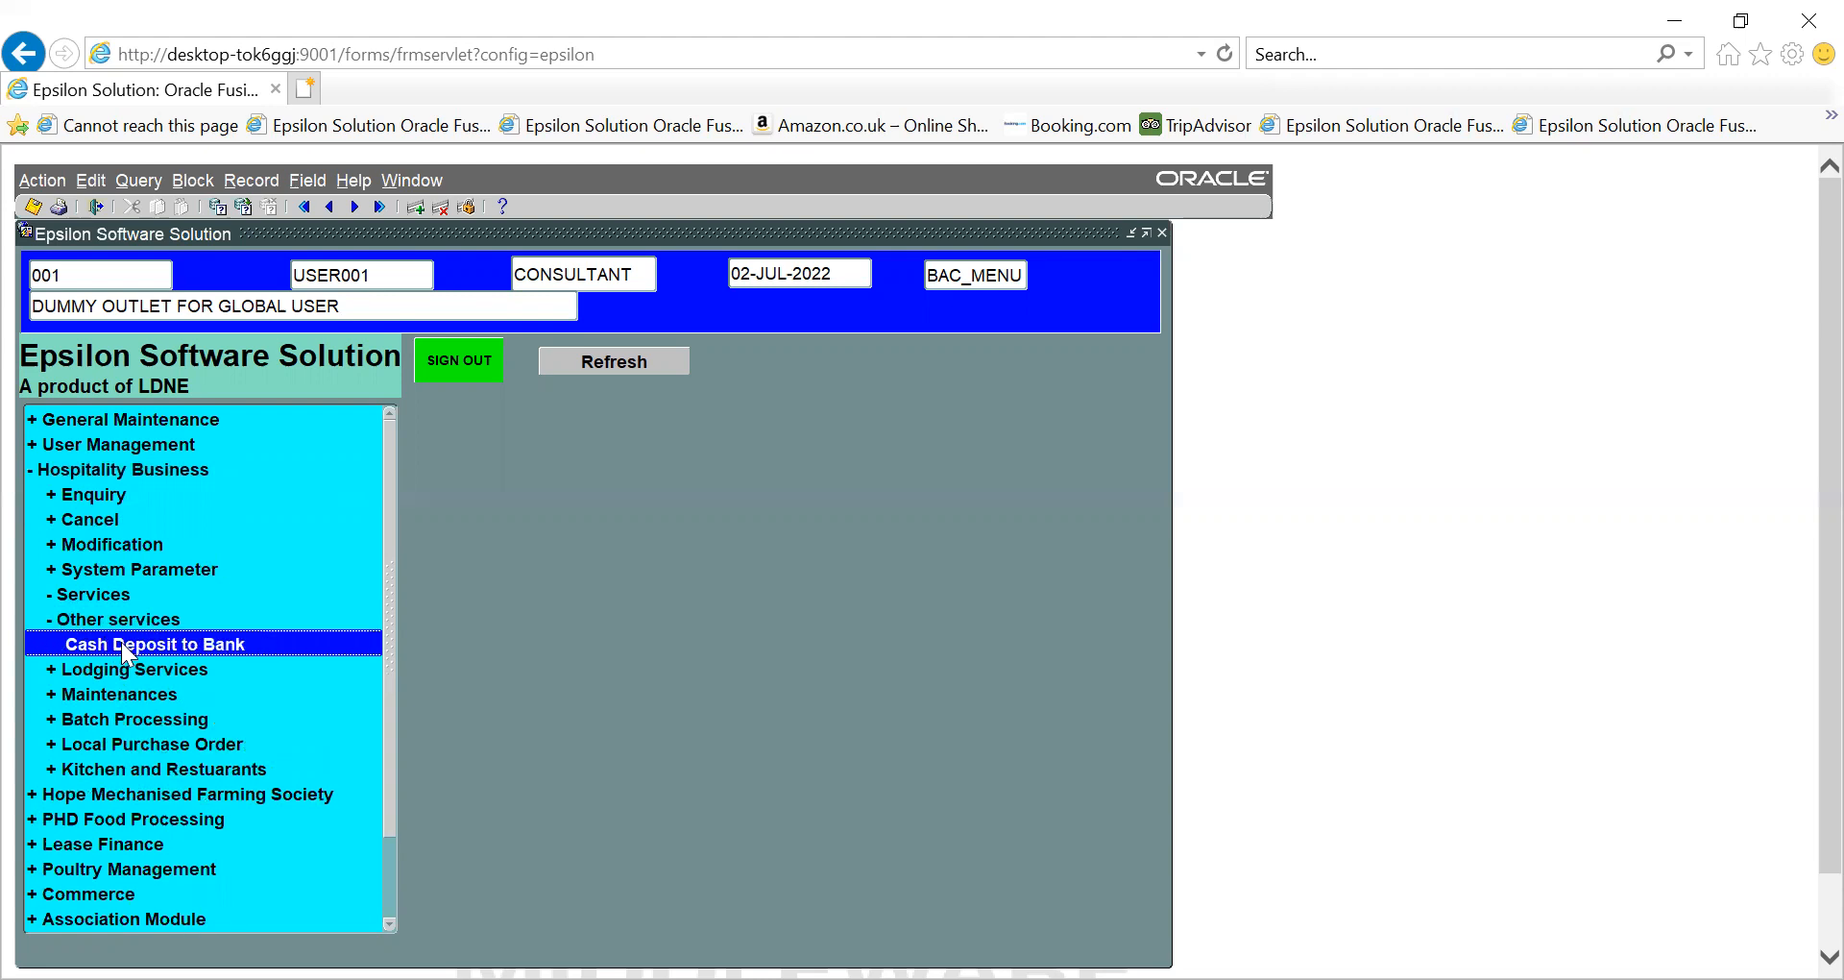
double_click(171, 642)
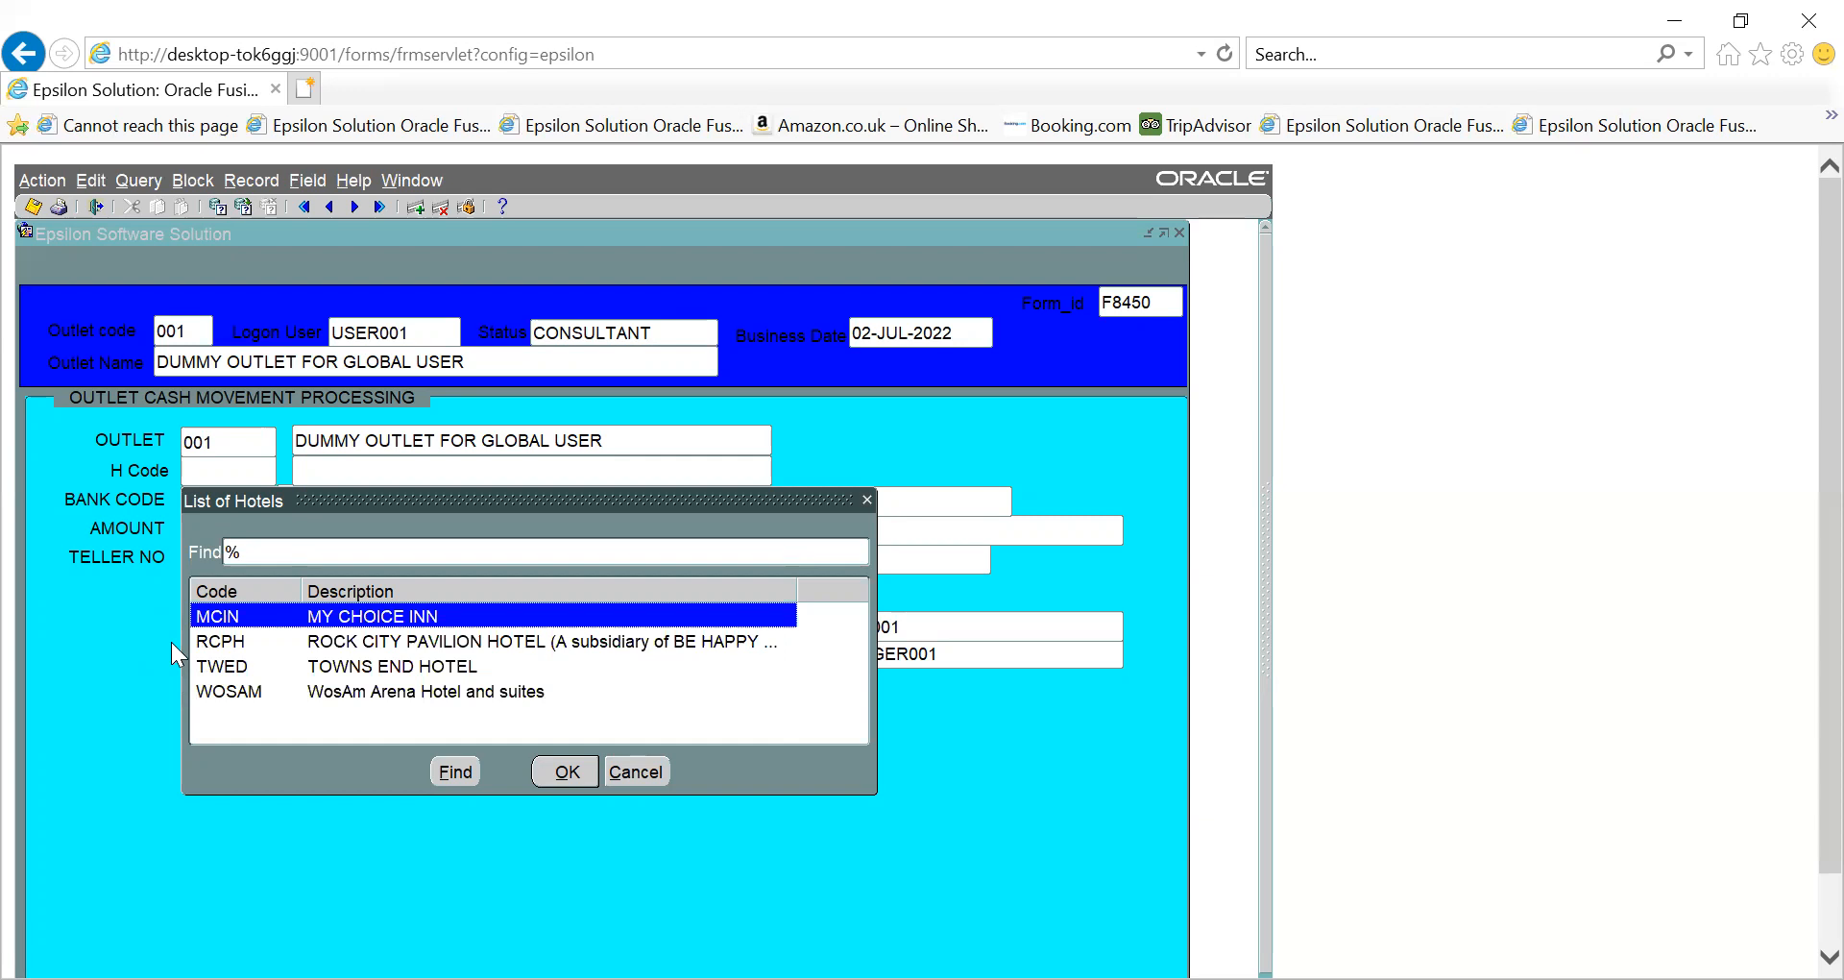
- Accept MCIN (MY CHOICE INN) as the H Code and list that hotel's banks
key("Return")
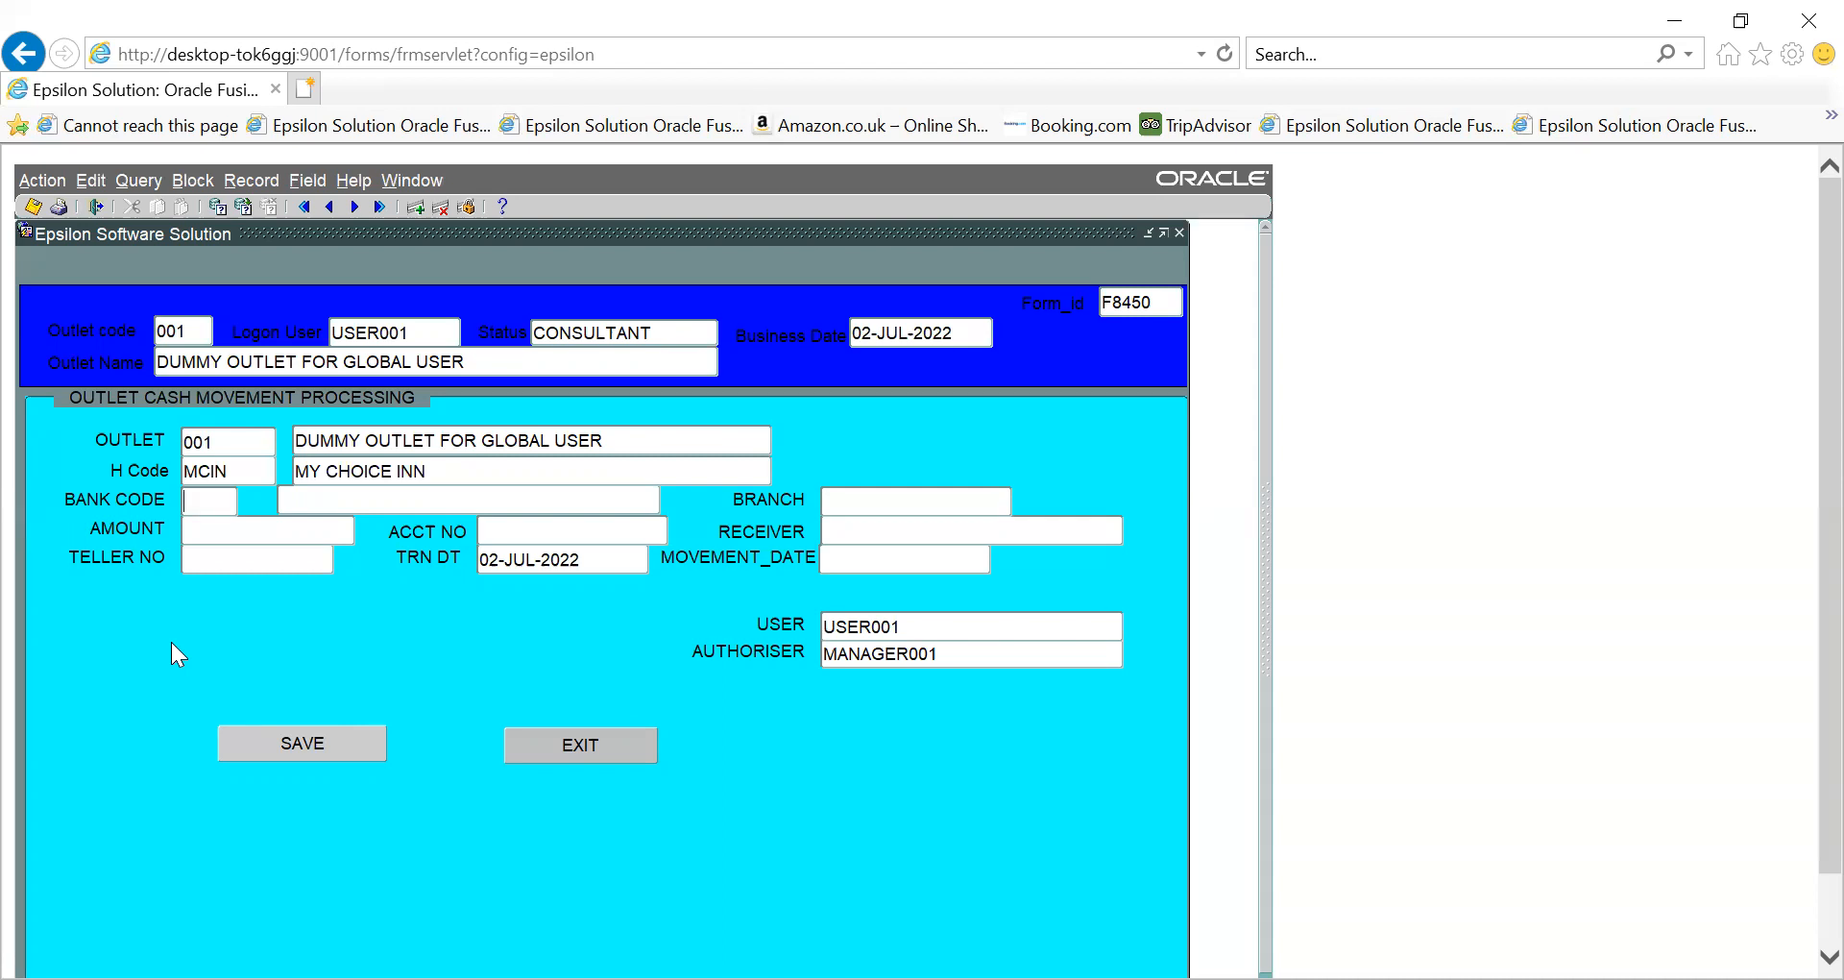
key("ctrl+l")
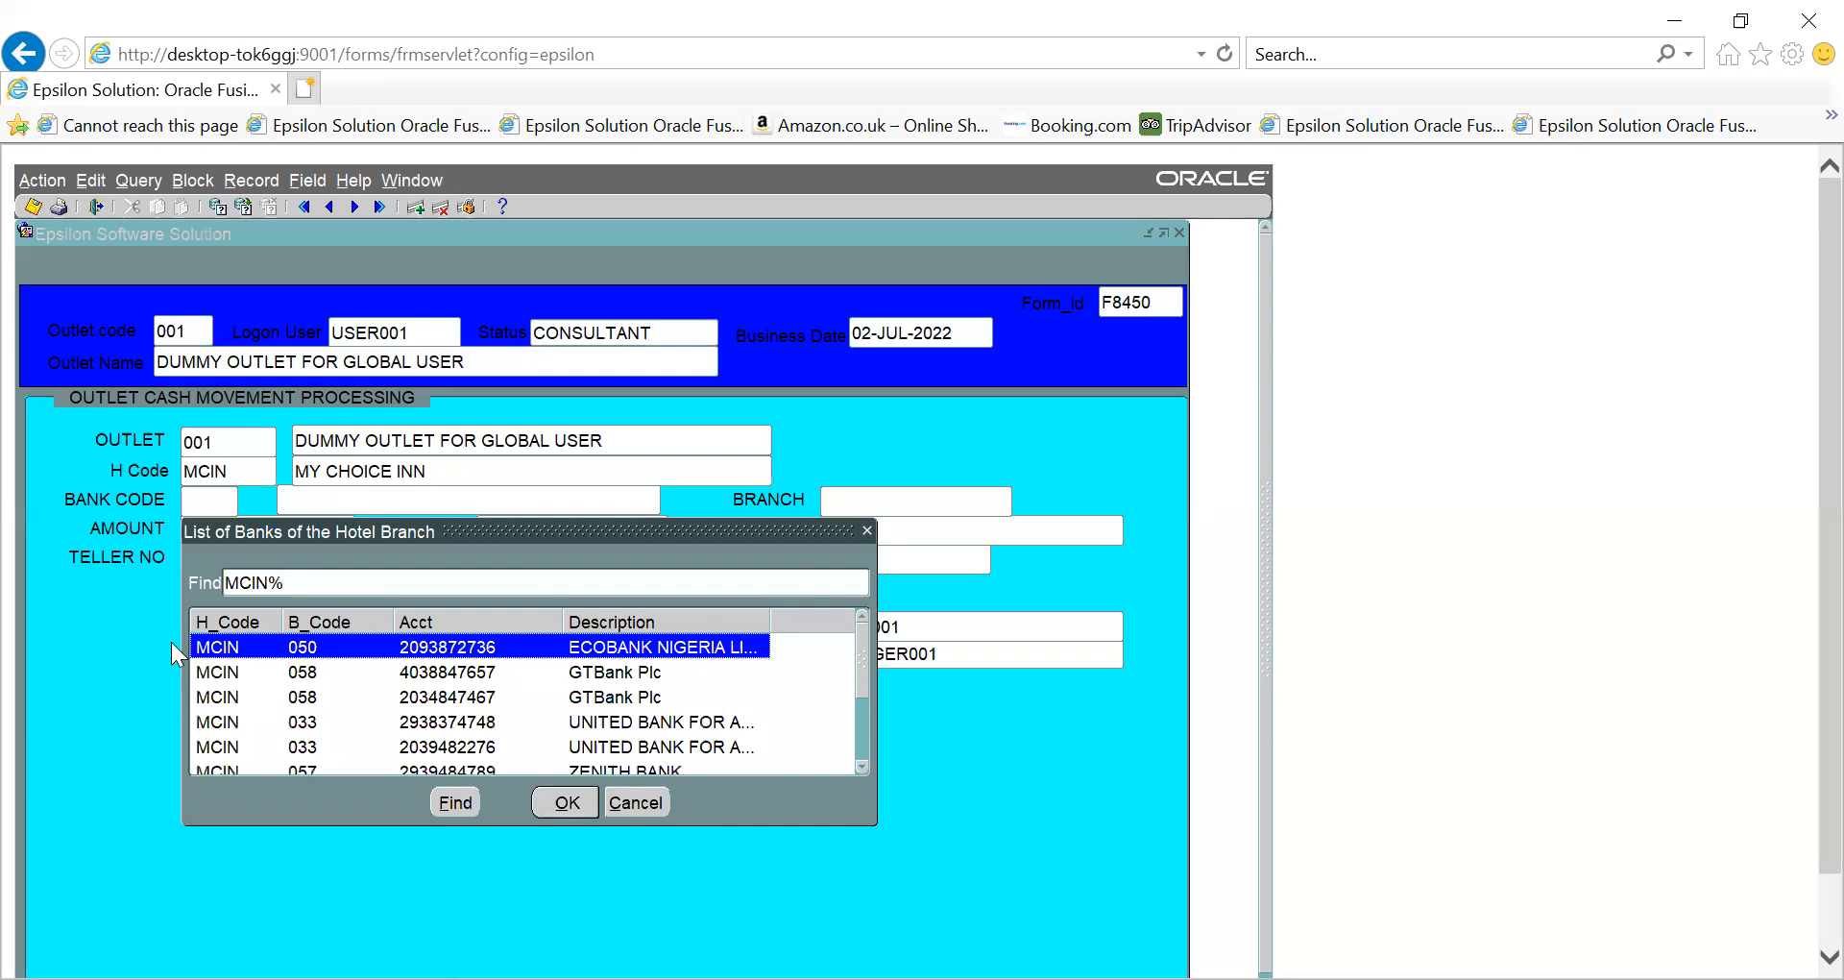
- Choose the MCIN 057 ZENITH BANK account from the list of the hotel's banks
left_click(862, 765)
left_click(862, 765)
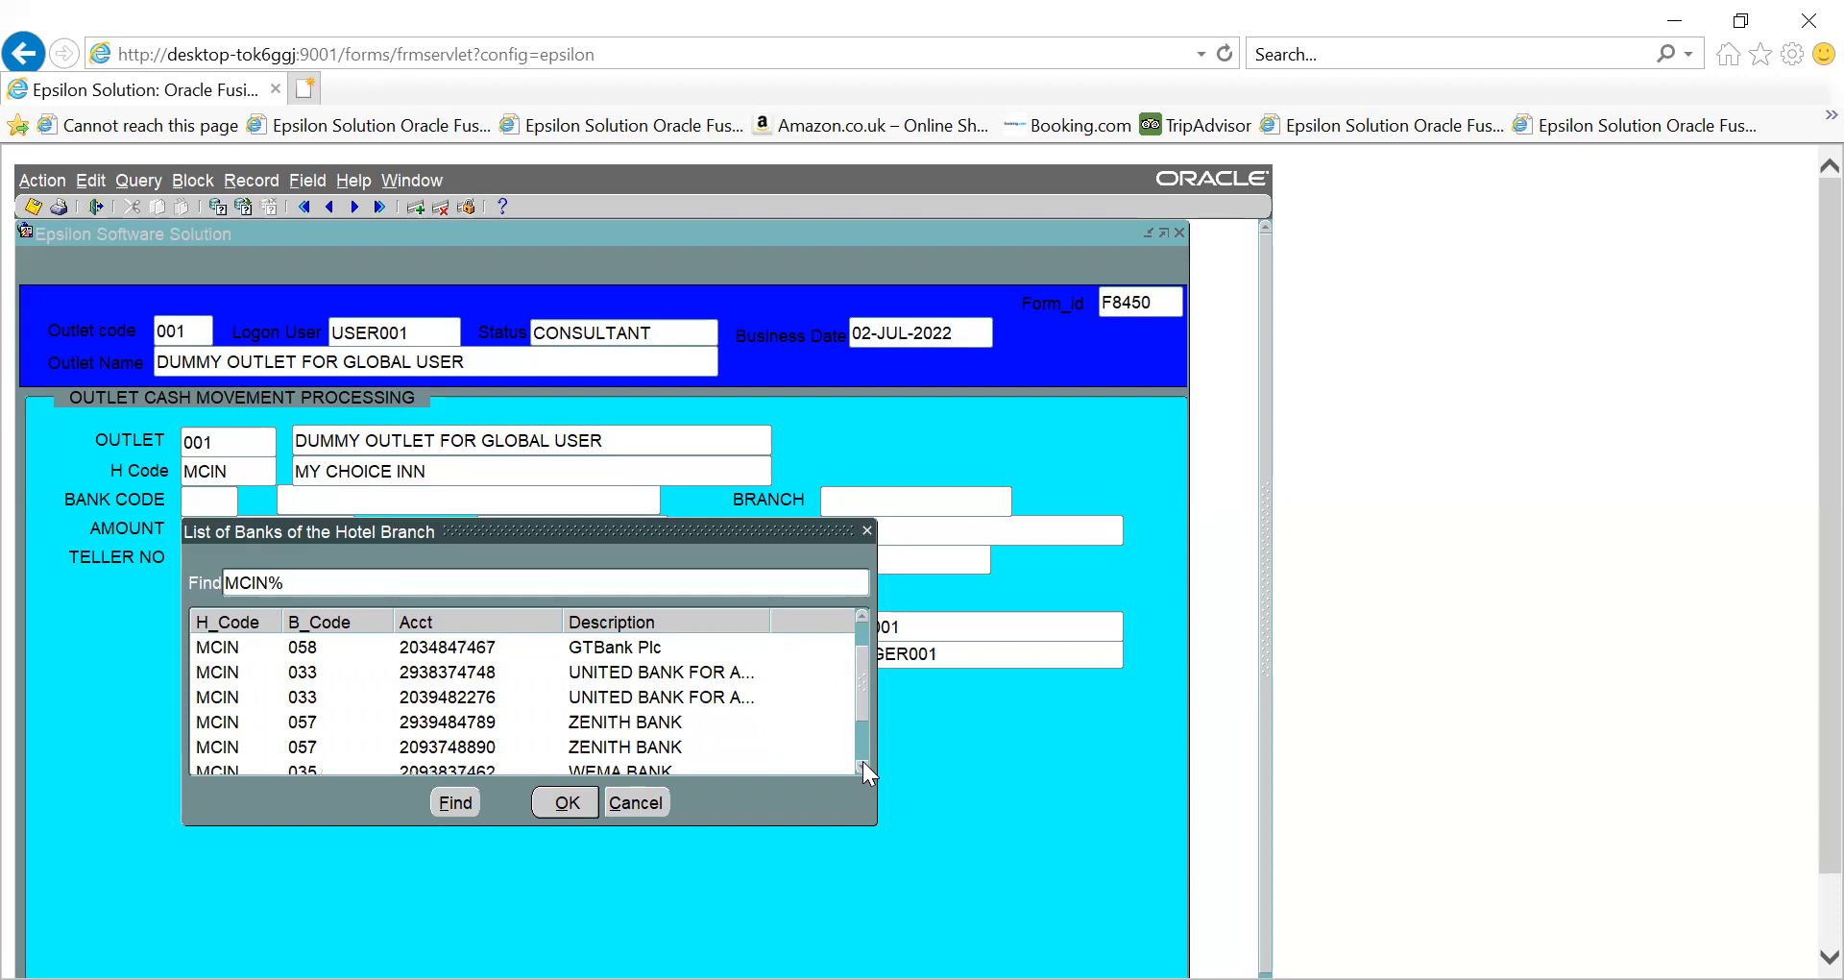
left_click(862, 764)
left_click(862, 765)
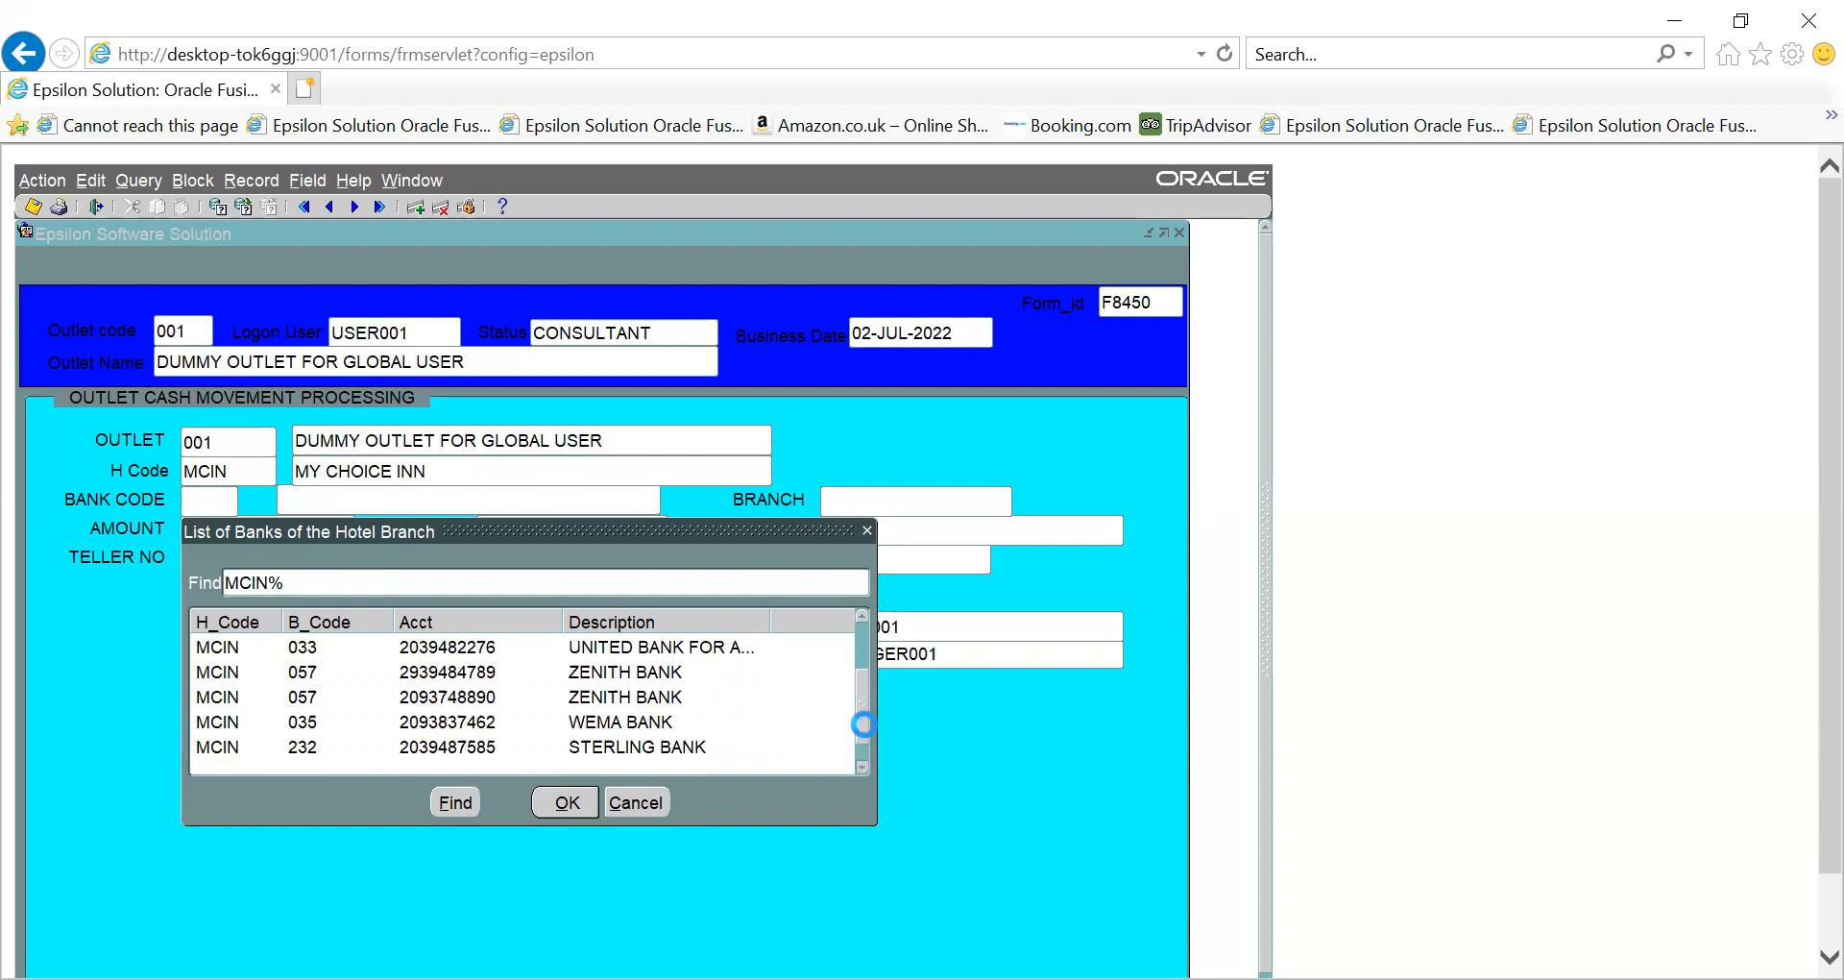
left_click(863, 724)
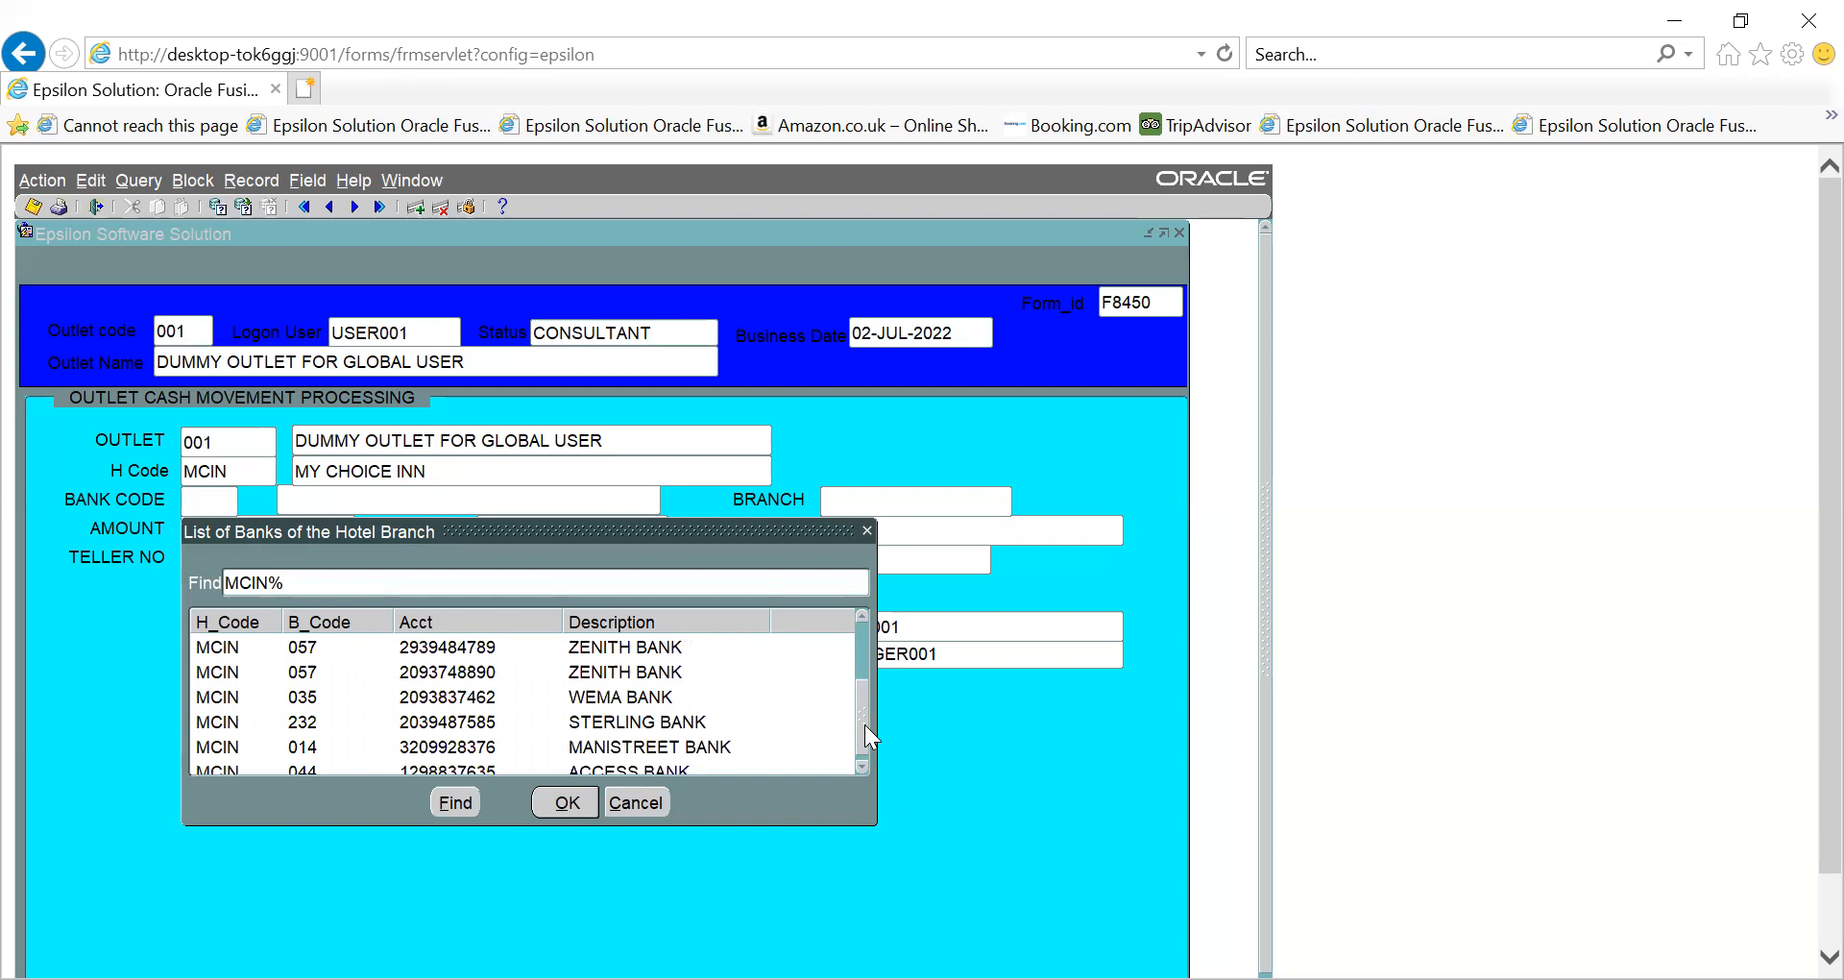
left_click_drag(864, 724, 864, 706)
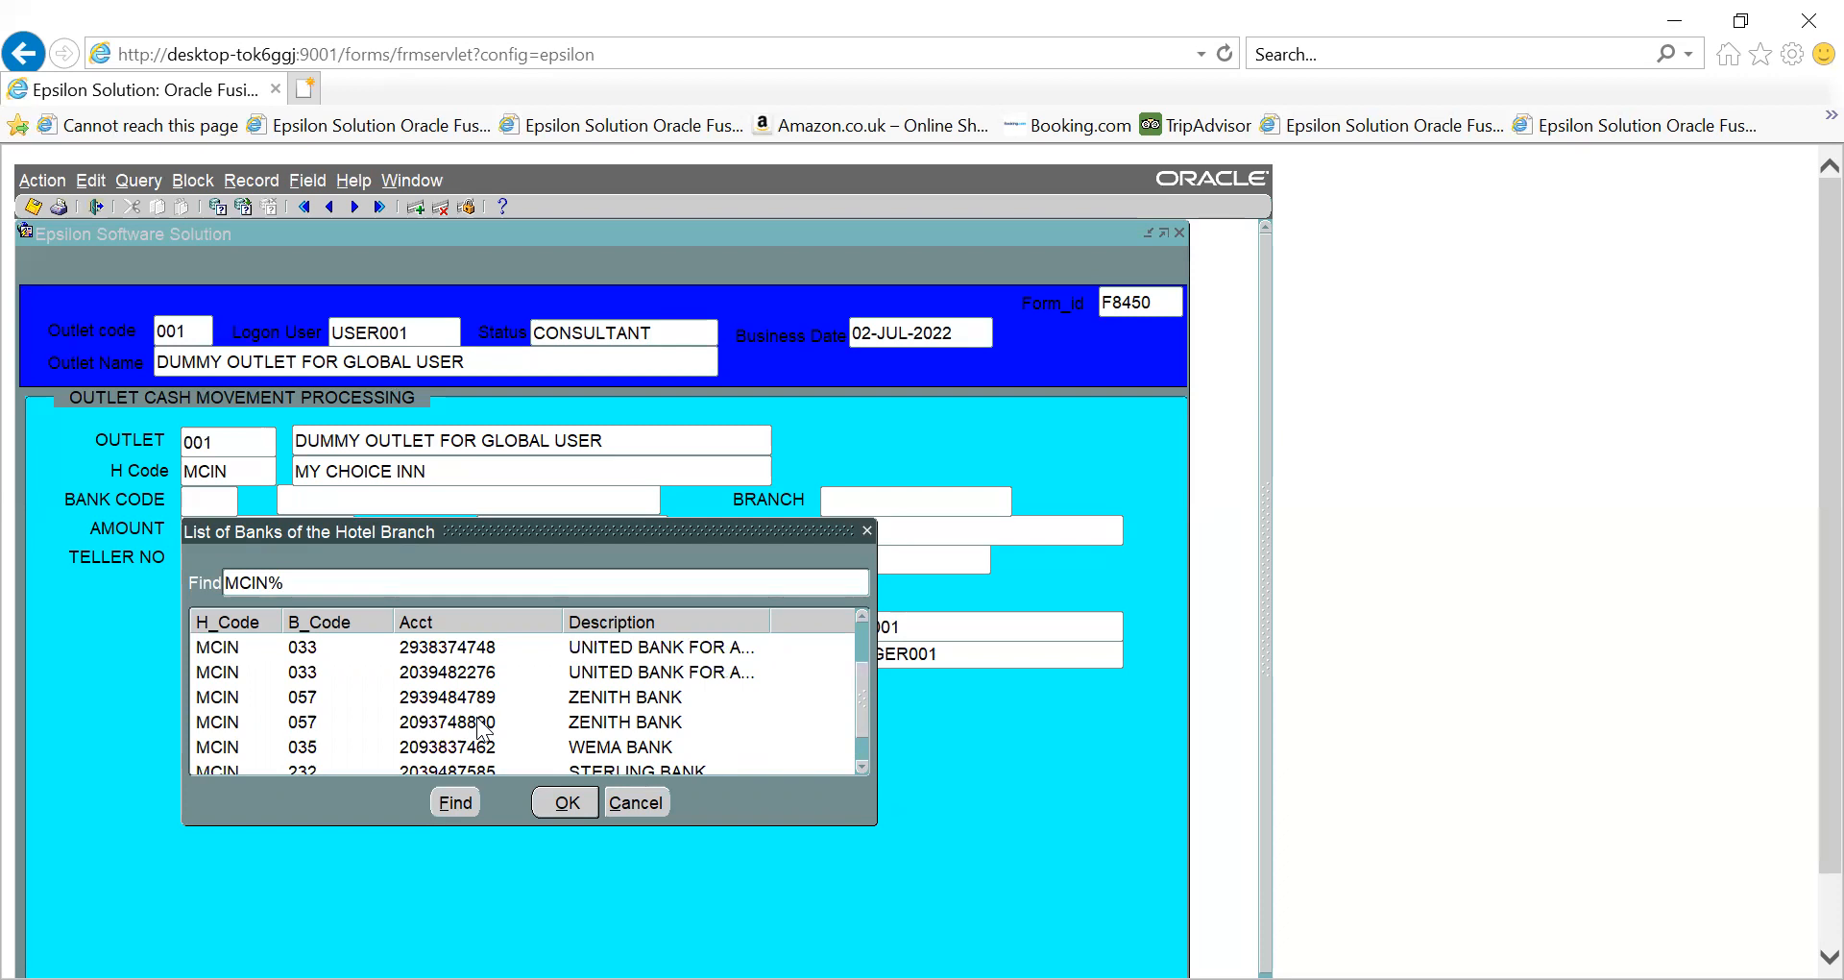
left_click(579, 727)
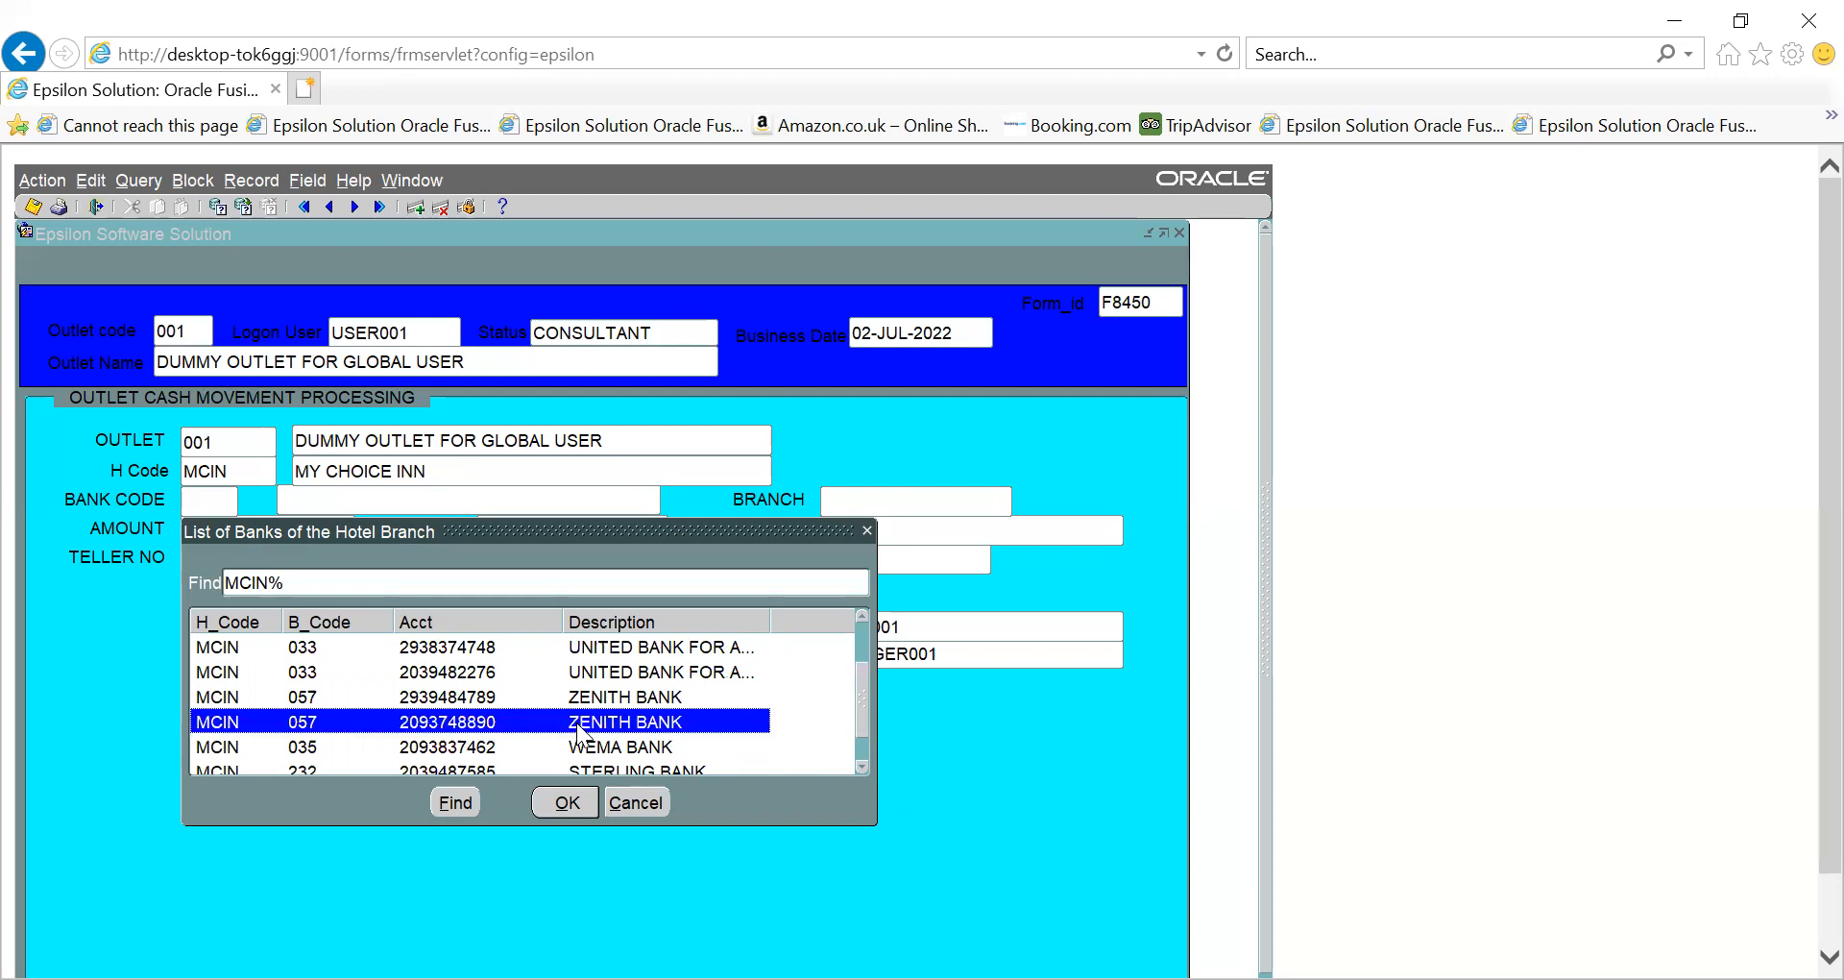
left_click(566, 802)
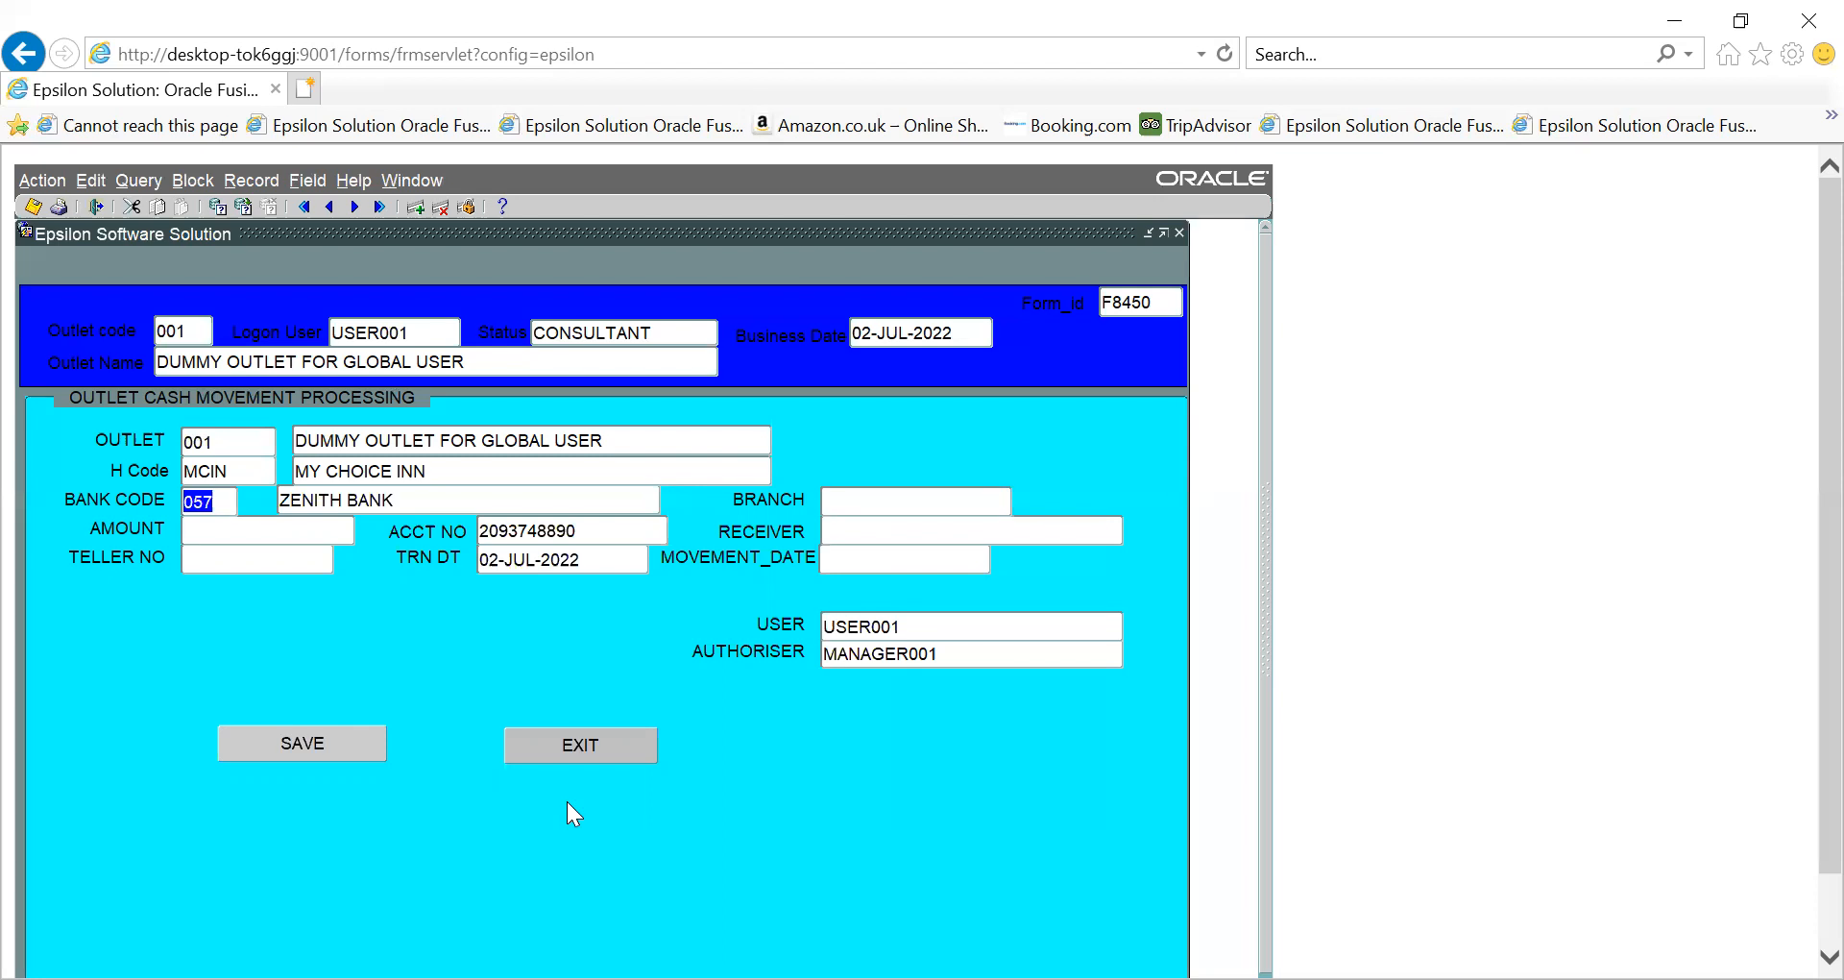
key("Tab")
- Enter a deposit amount of 230,000.00 and dismiss the Pigi bank balance warning
type("2")
type("0")
type("300")
key("BackSpace")
key("BackSpace")
key("BackSpace")
key("BackSpace")
type("30000")
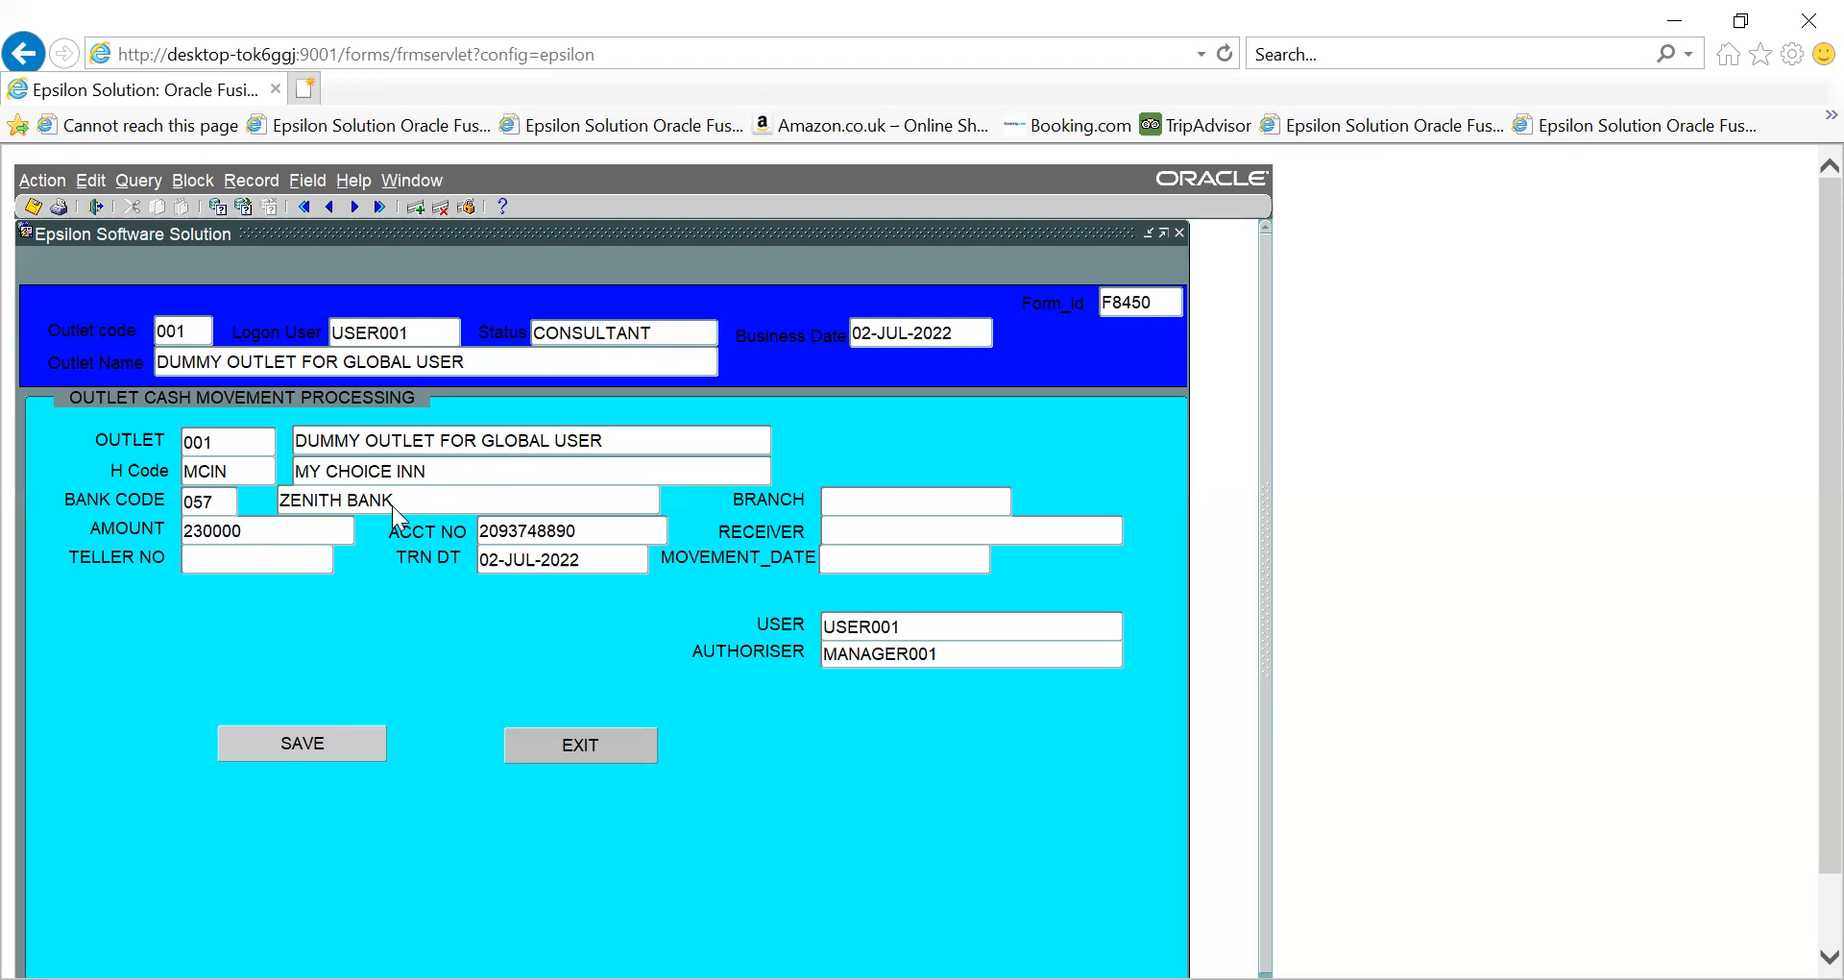
key("Tab")
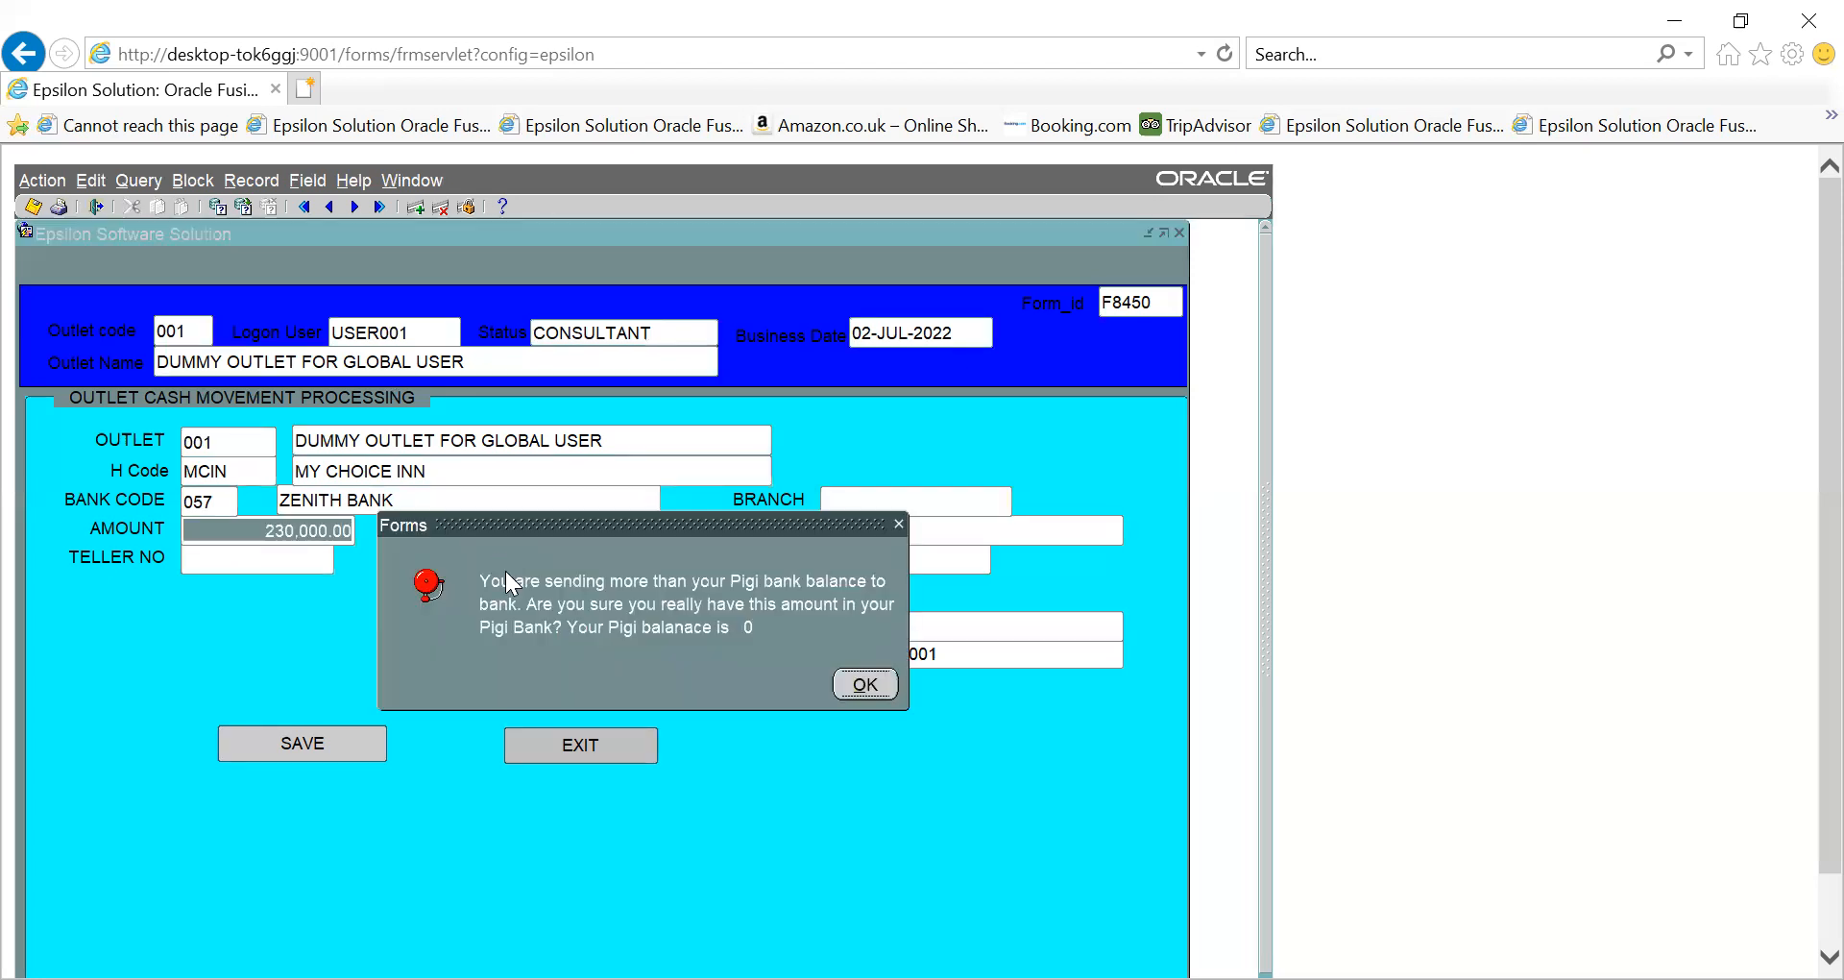
left_click_drag(642, 516, 641, 468)
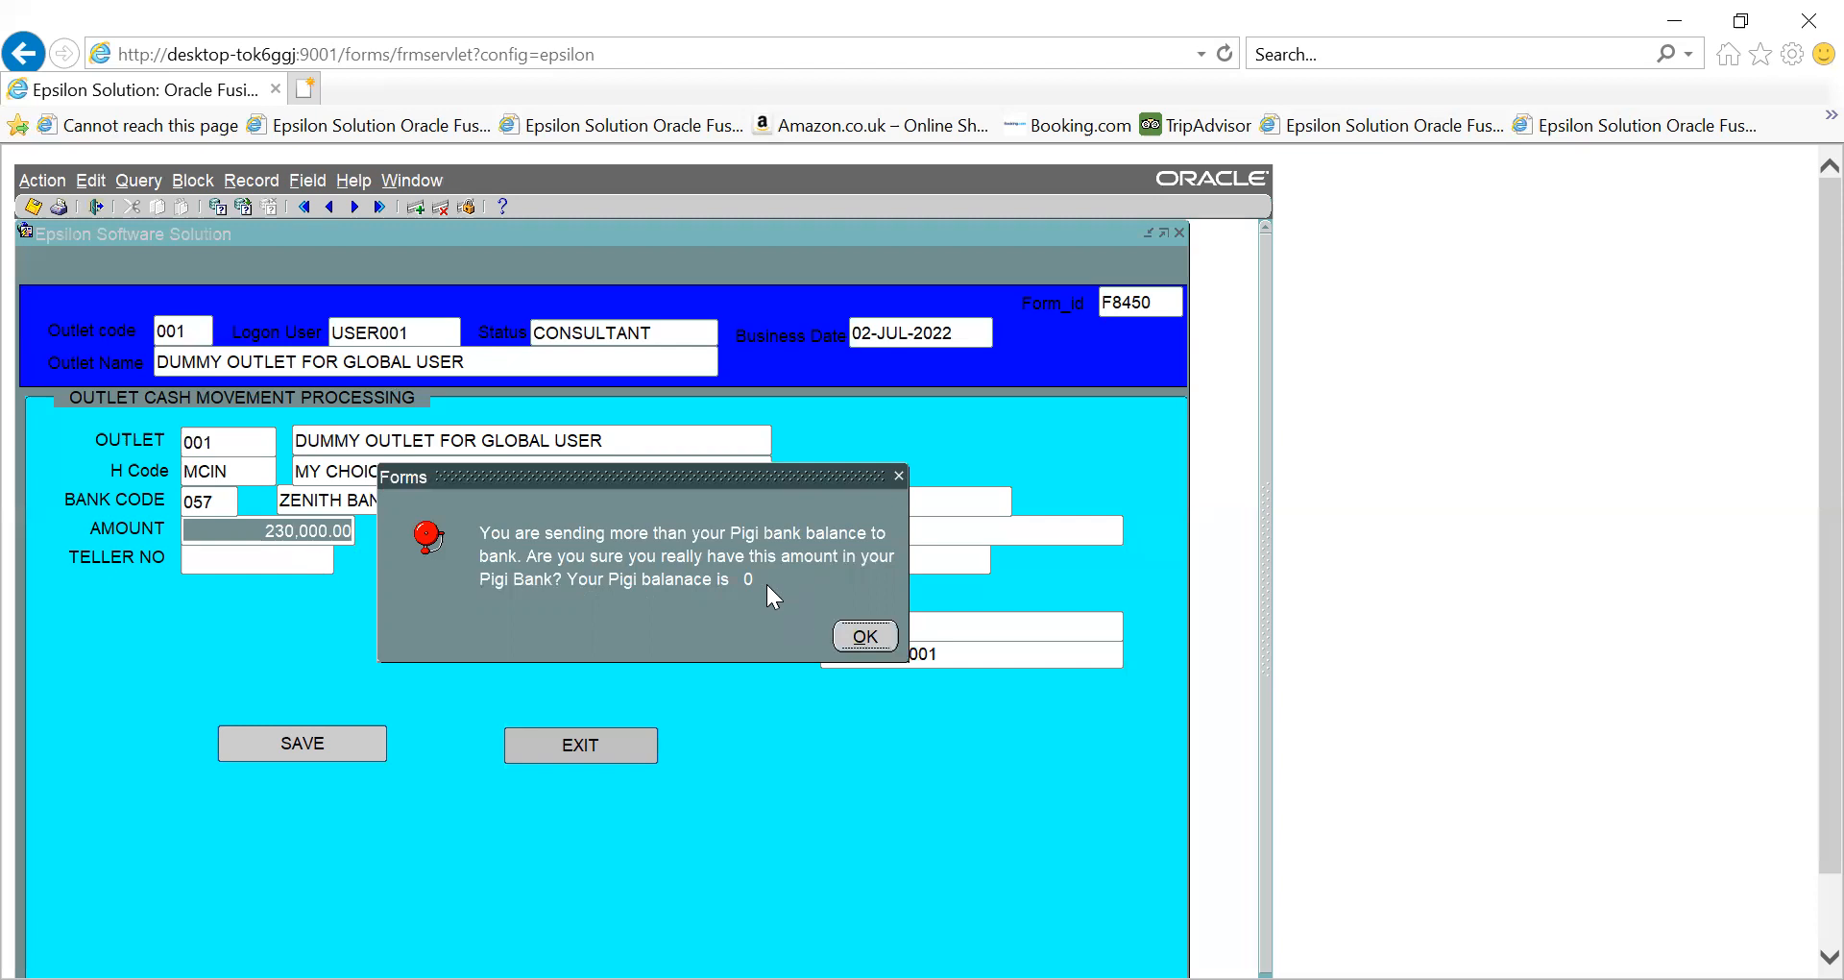
left_click(867, 637)
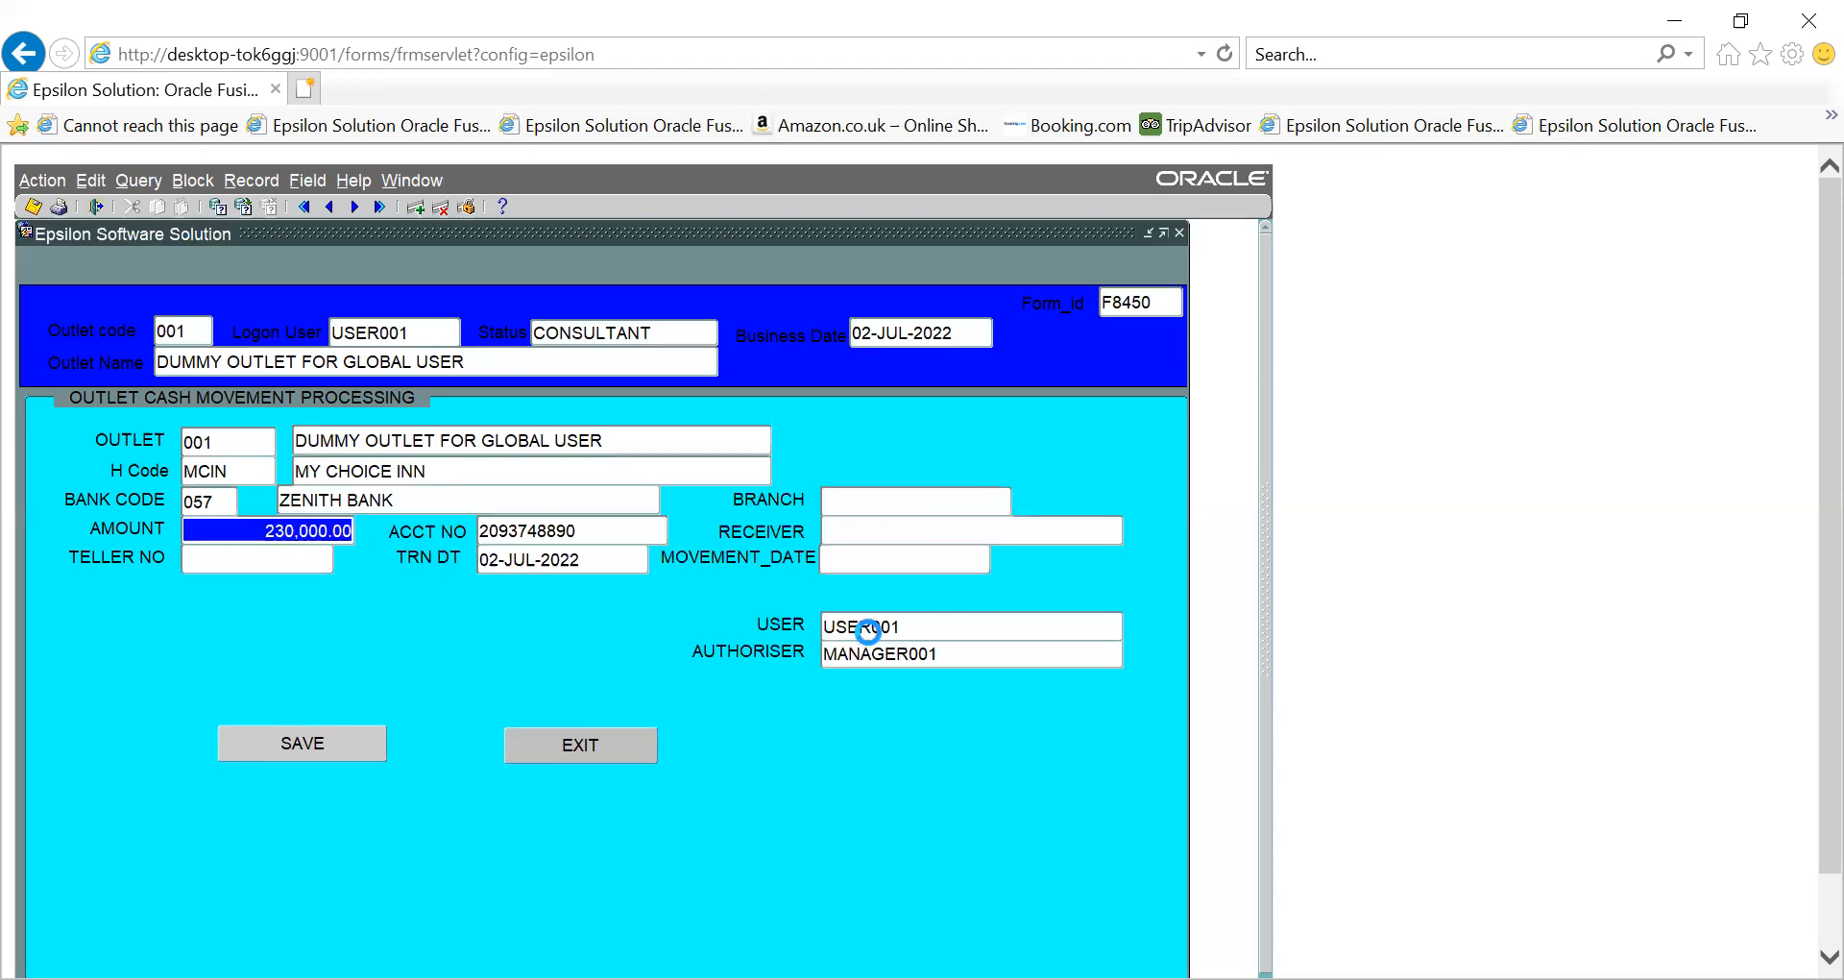
- Fill in the receiver's name, the teller number and movement date 02-JUL-2022
key("Tab")
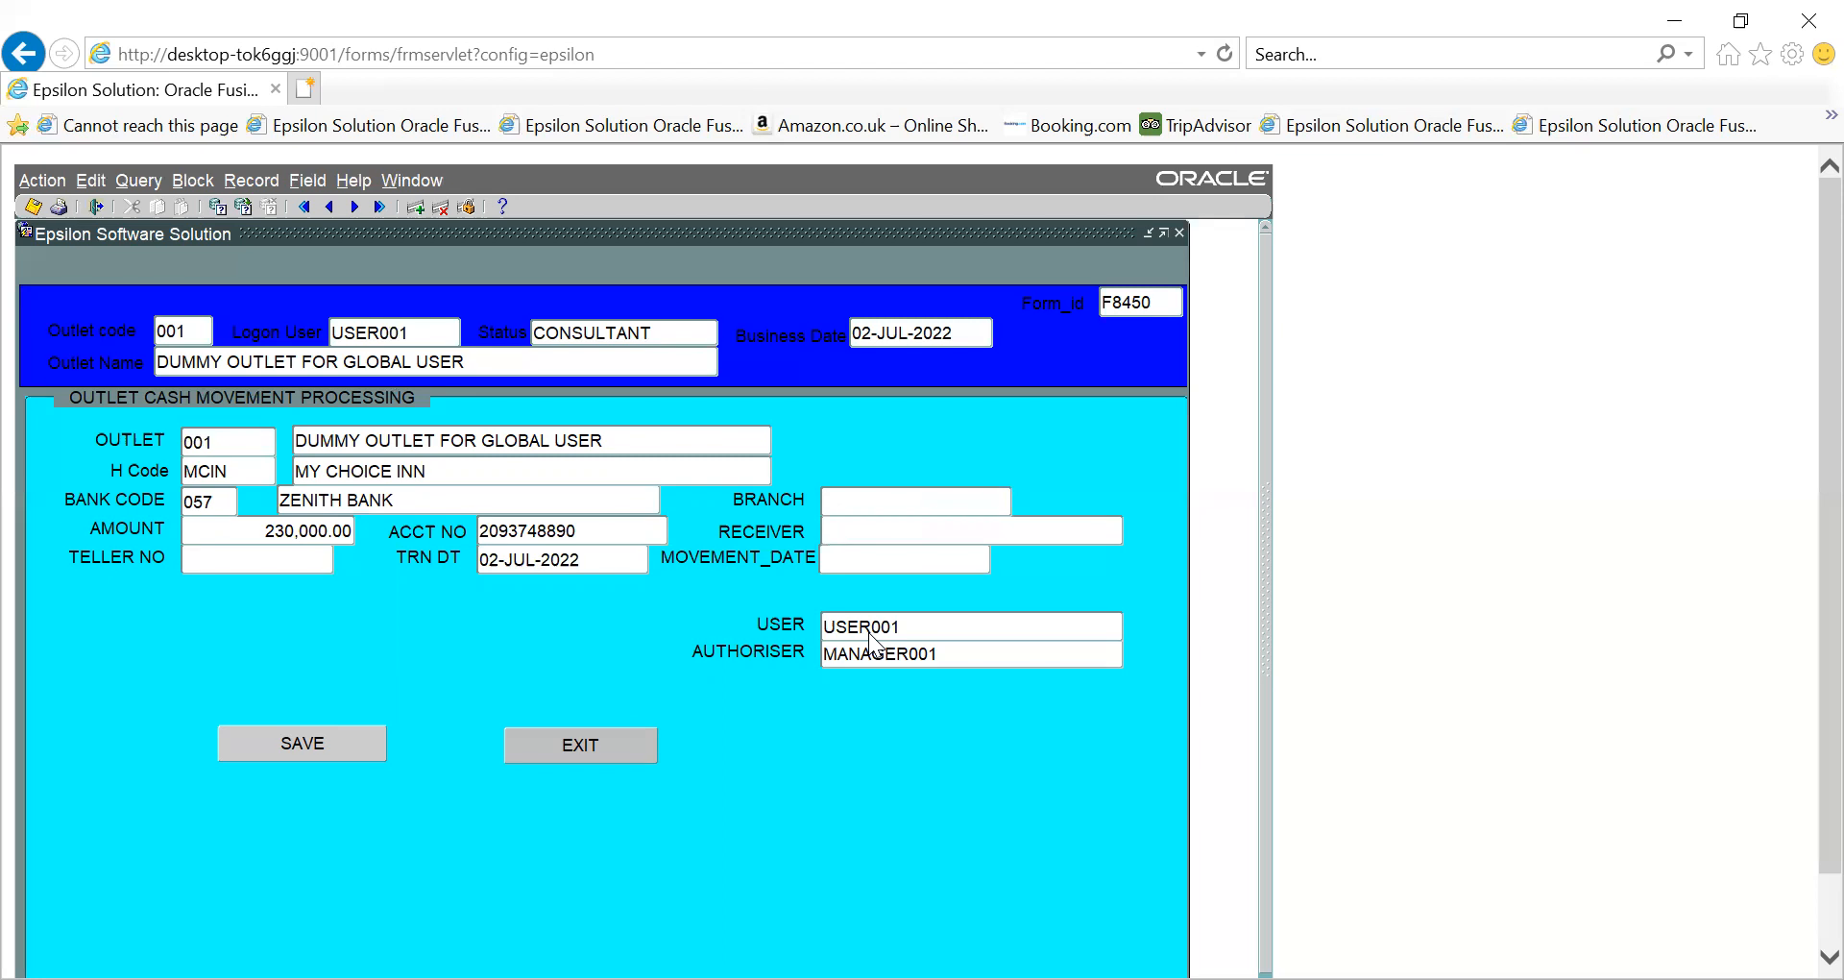
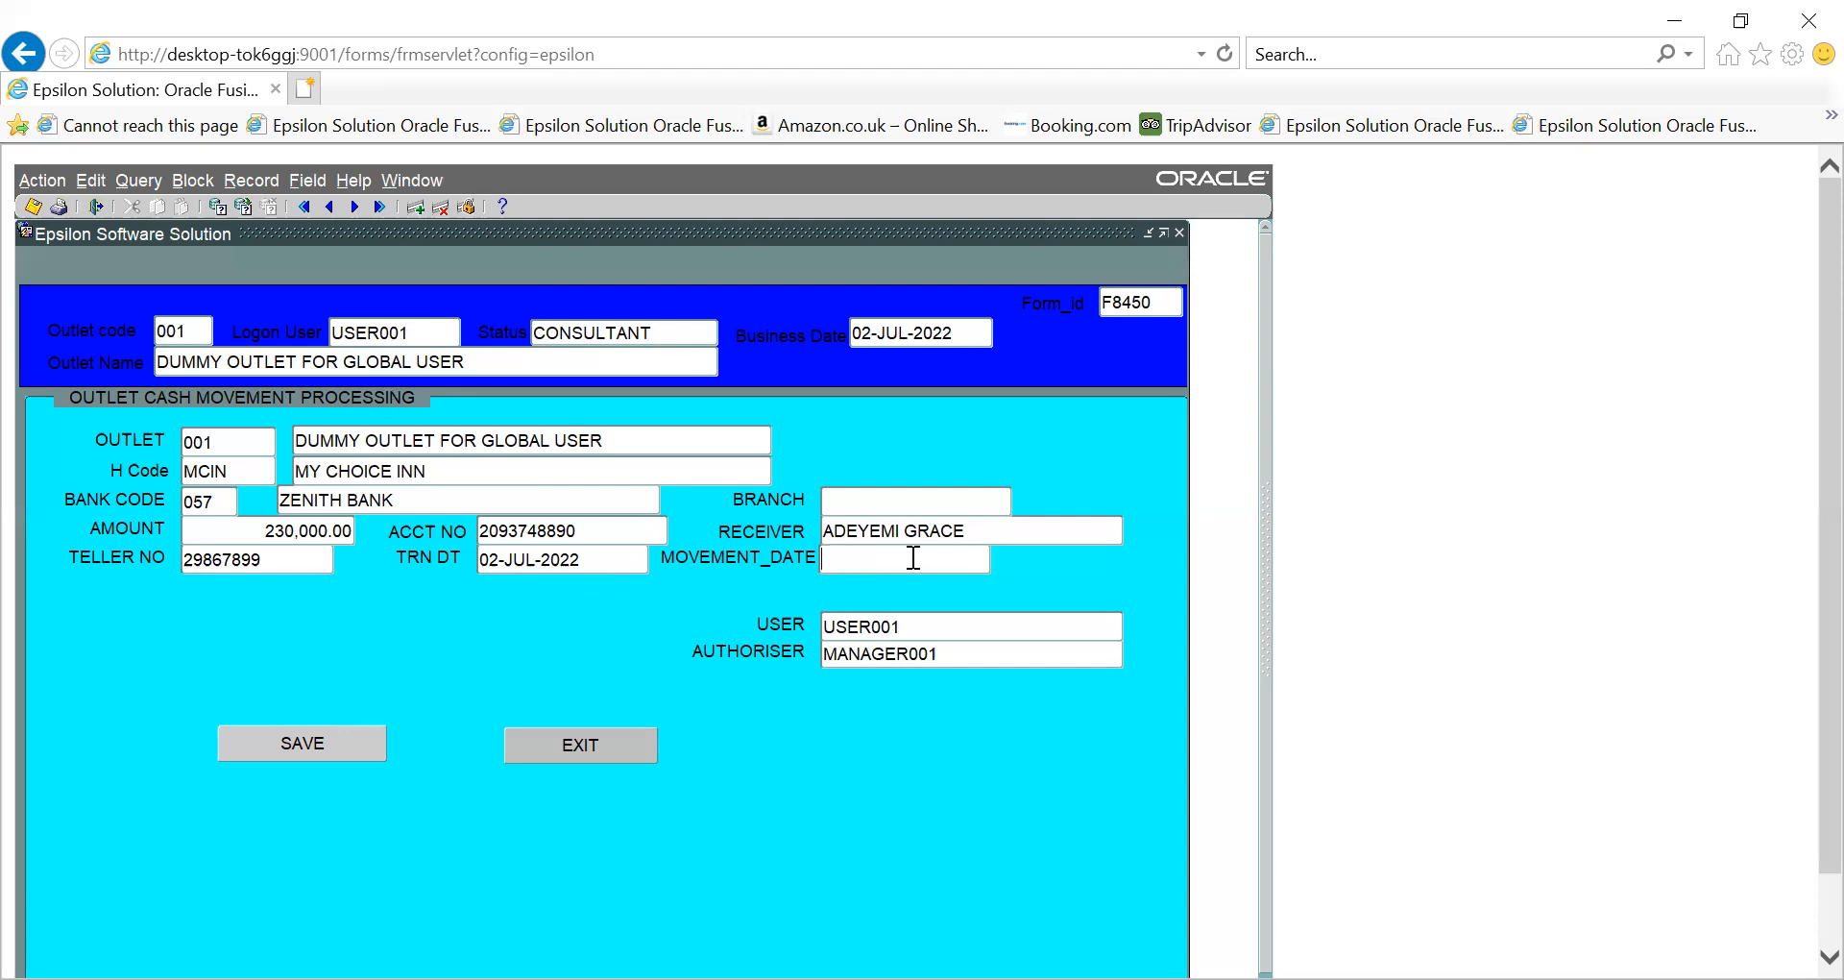
type("02-JUL-2022")
key("Tab")
- Try saving the cash deposit, which fails with error -2290 (check-constraint exception)
left_click(329, 737)
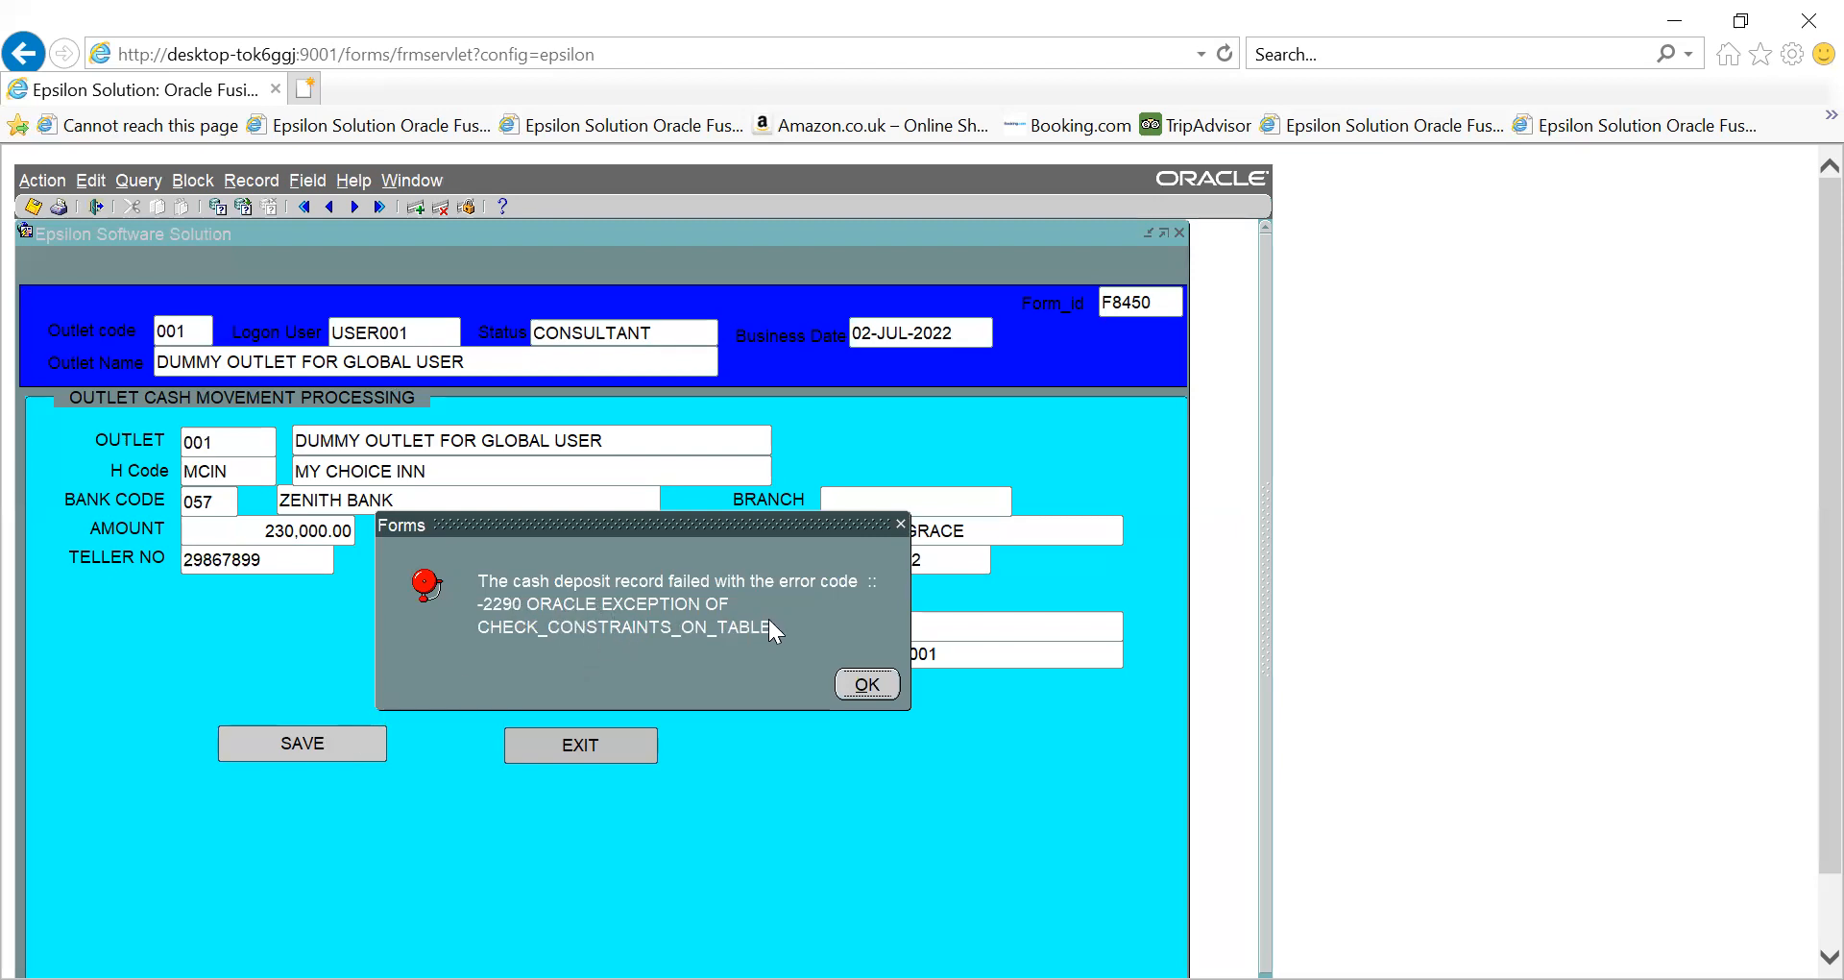
left_click_drag(689, 522, 943, 366)
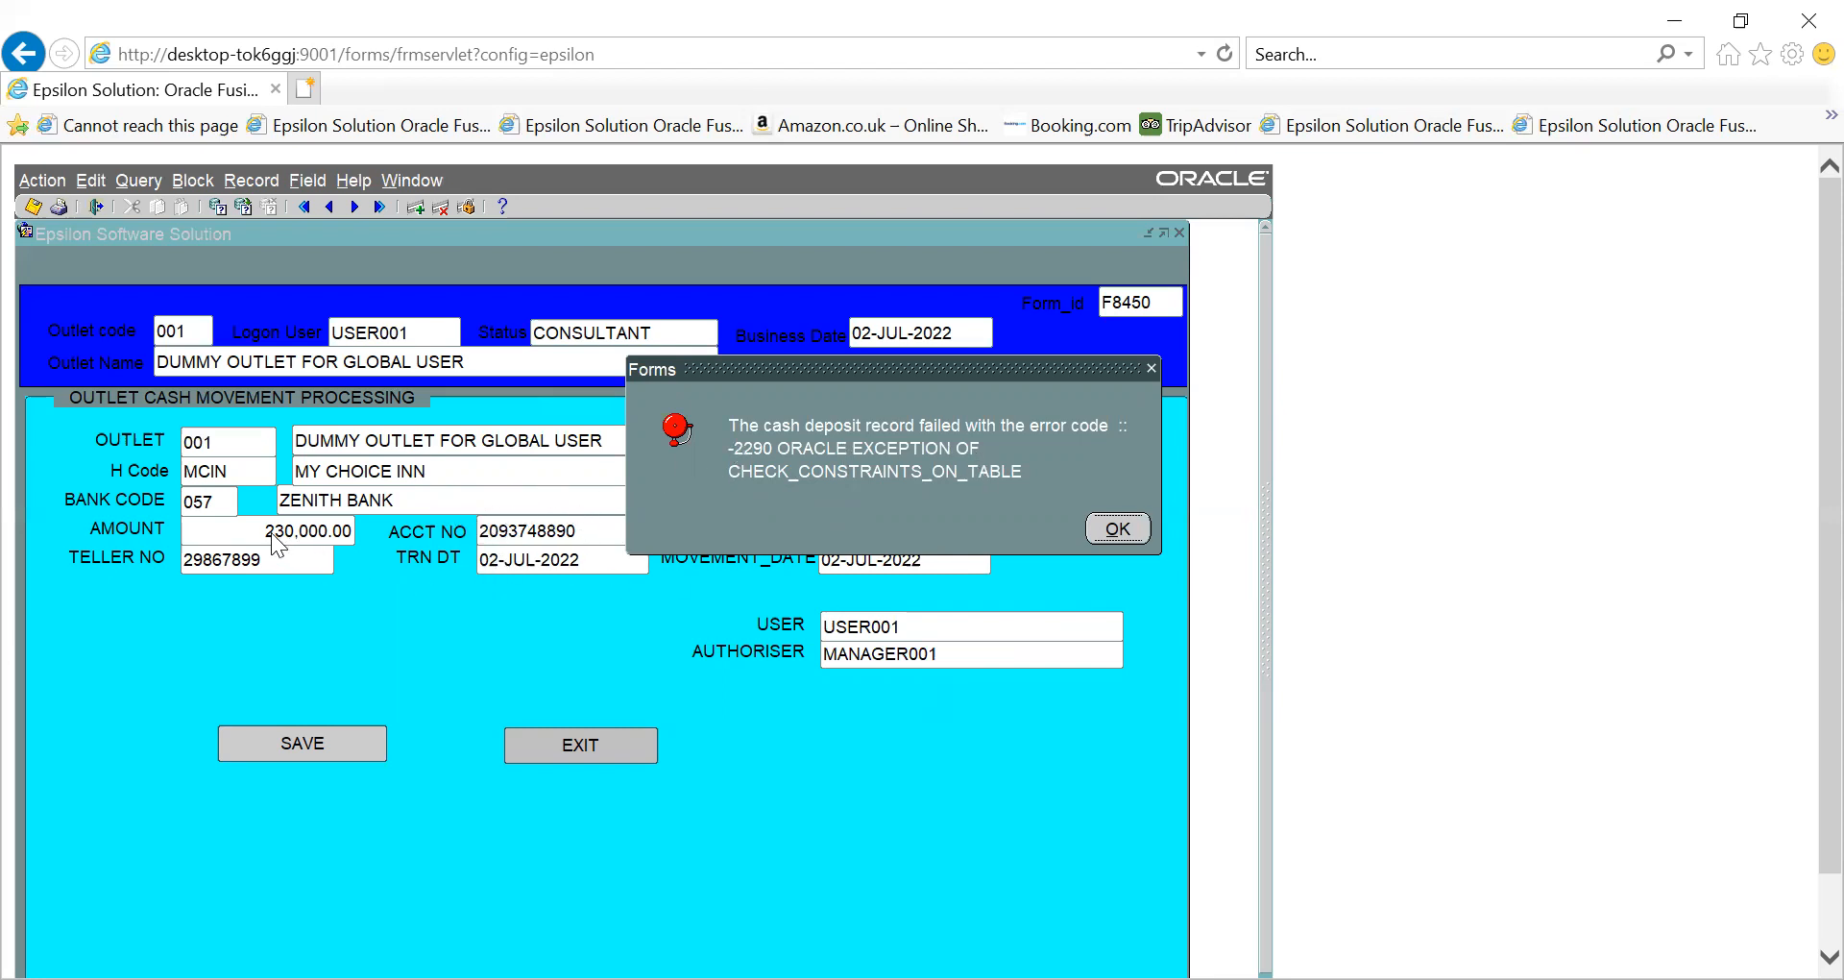
- Dismiss the save errors, including the cash_movement creation failure 100501
left_click(1111, 527)
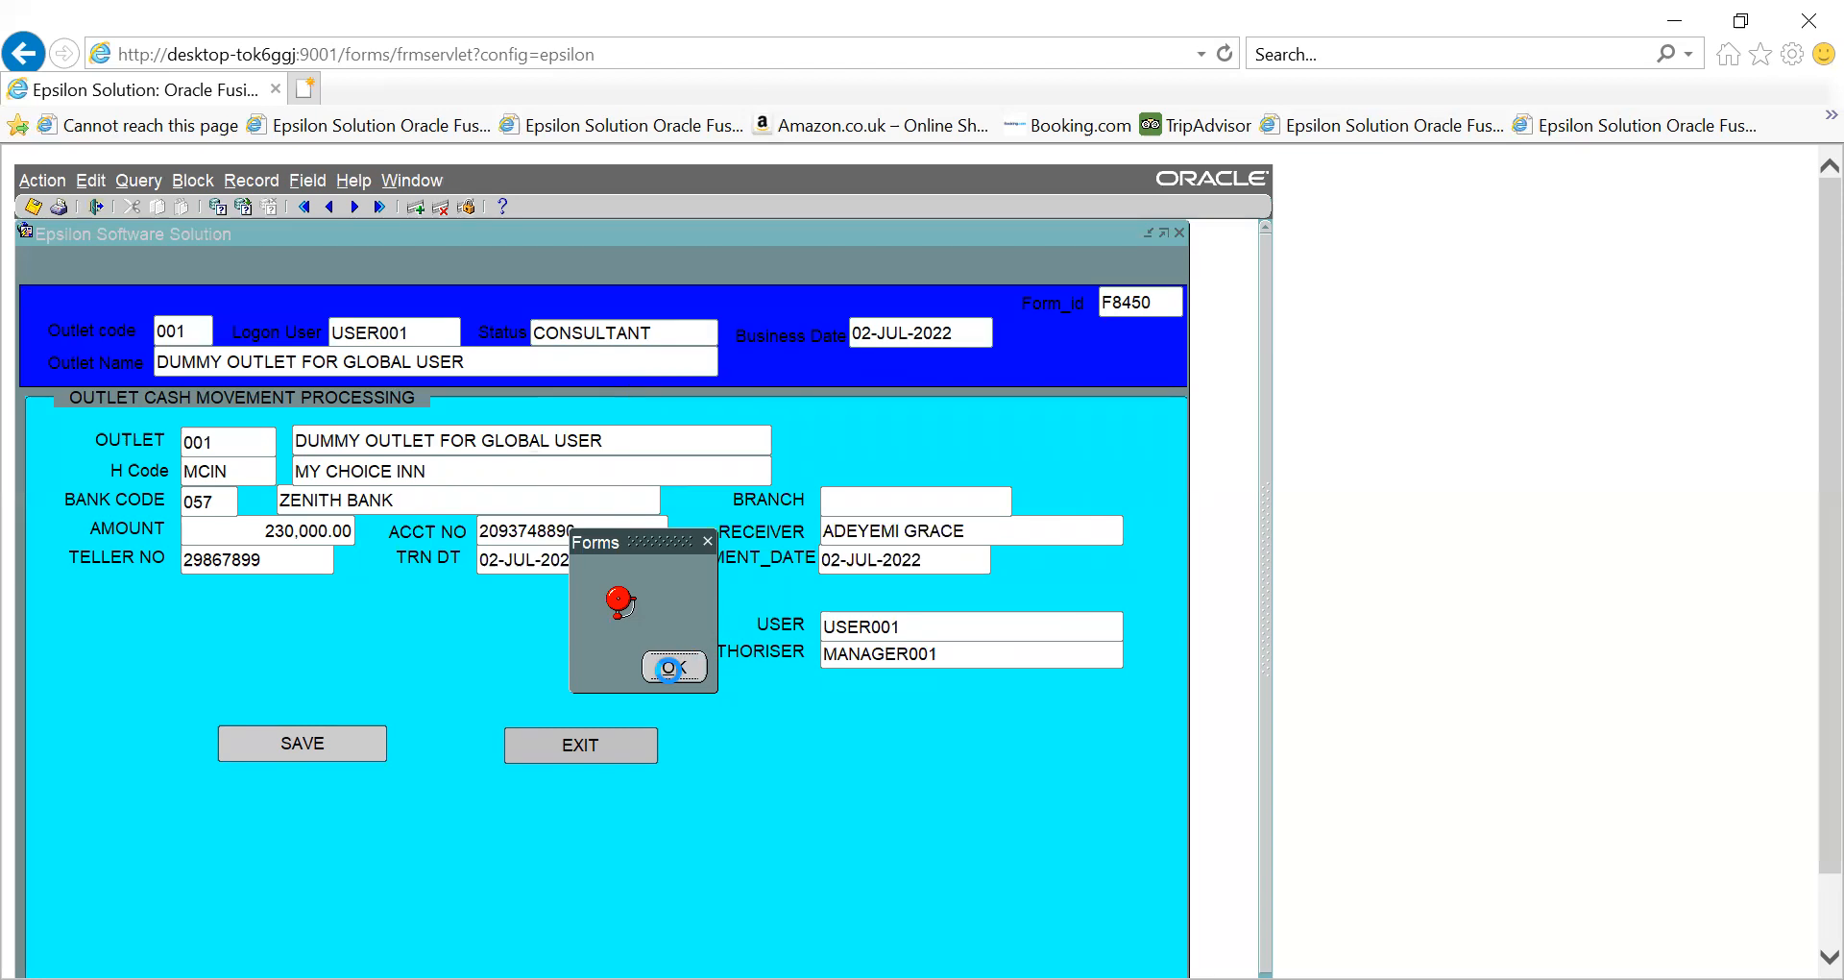
left_click(674, 669)
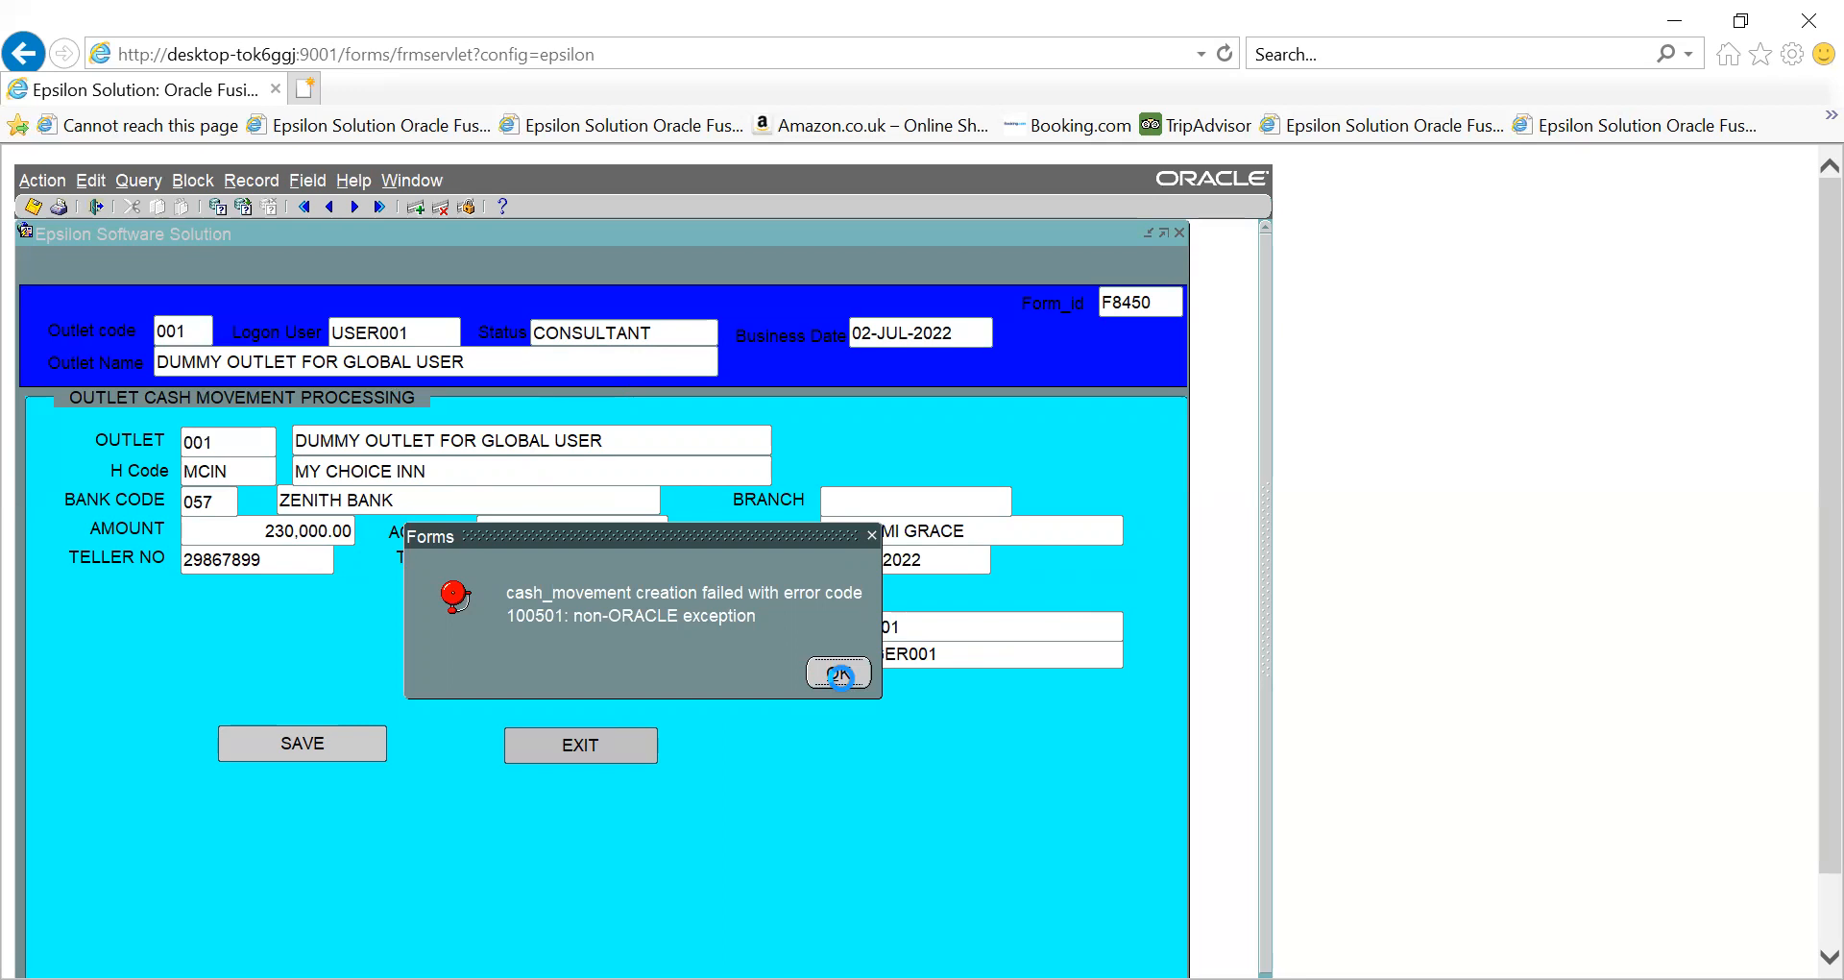
left_click(838, 673)
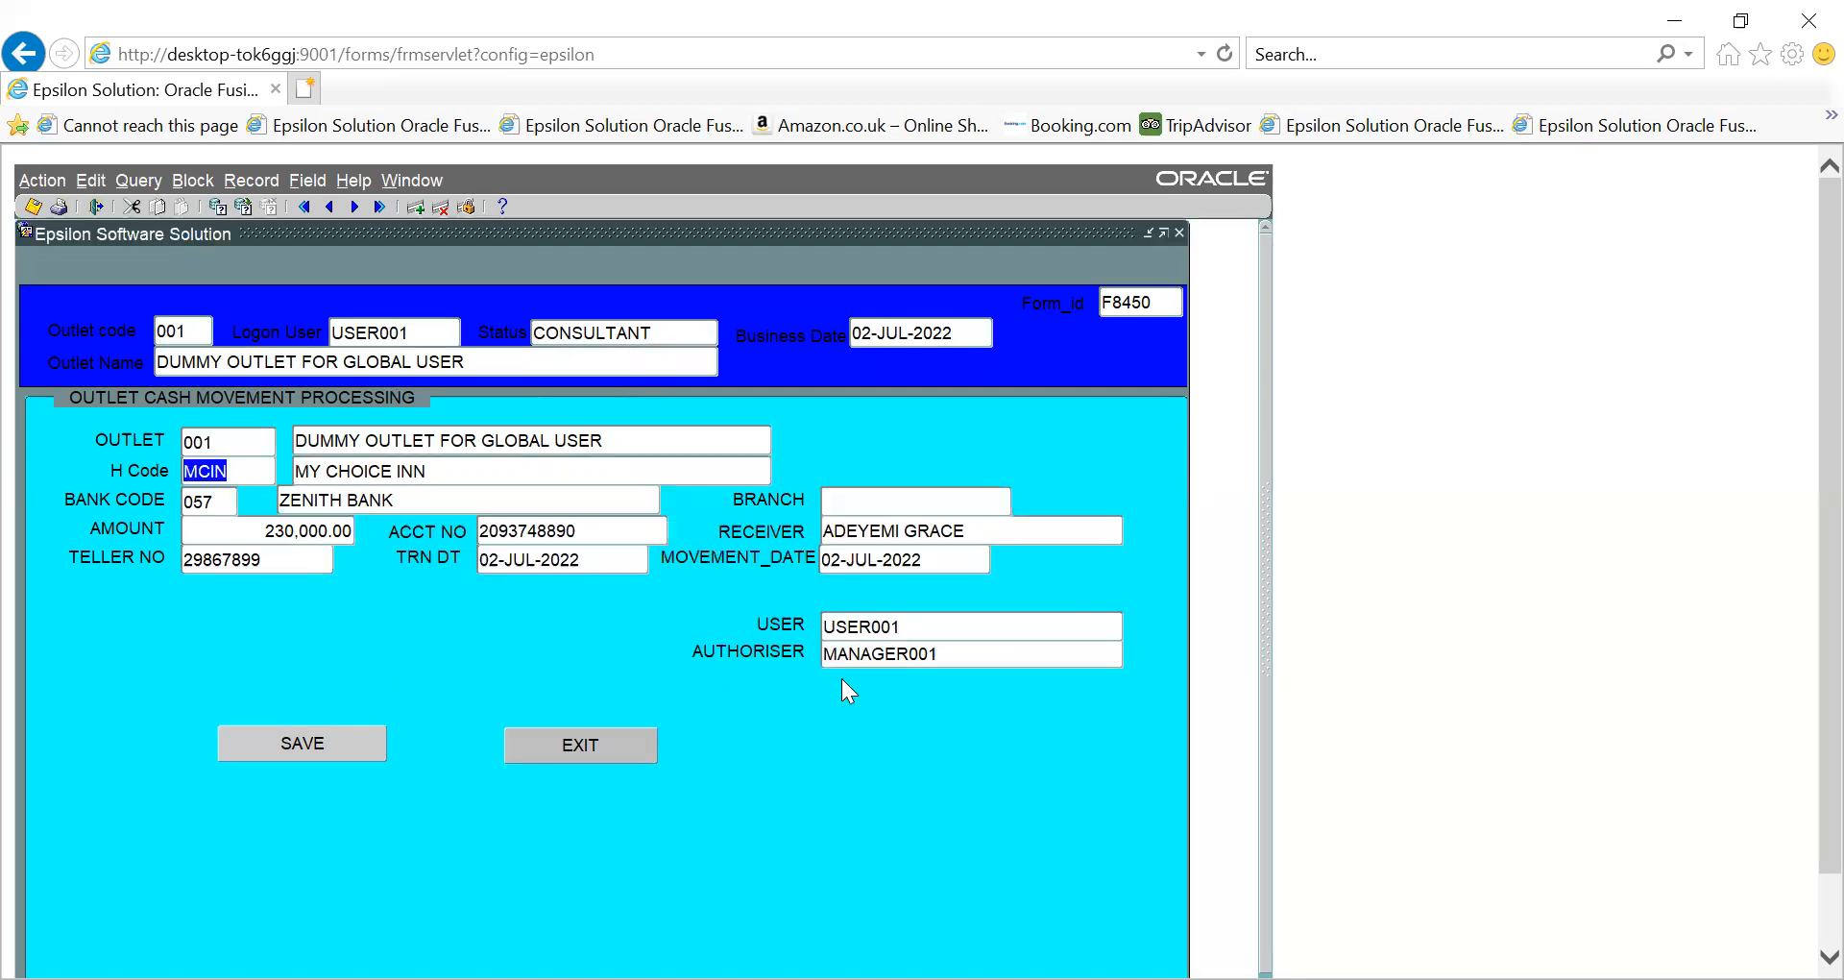
- Exit the cash movement form and open Bar Multiple Sales under Kitchen and Restuarants > Sales
left_click(555, 737)
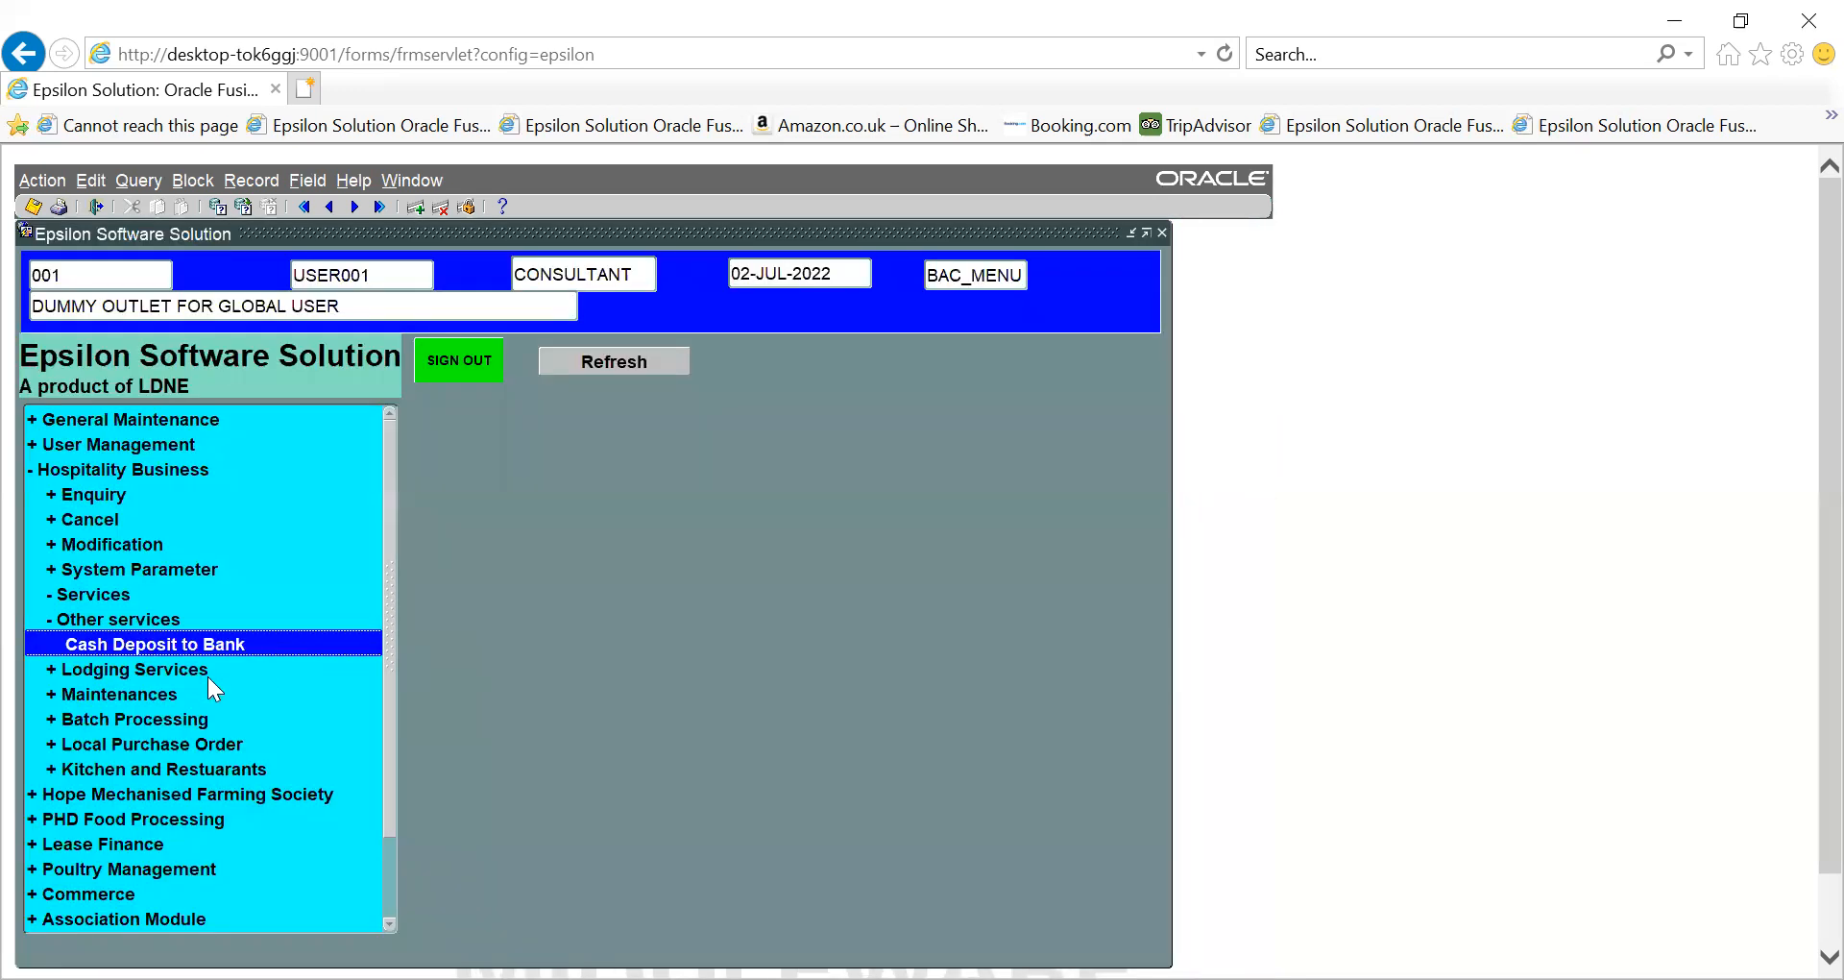
left_click(50, 668)
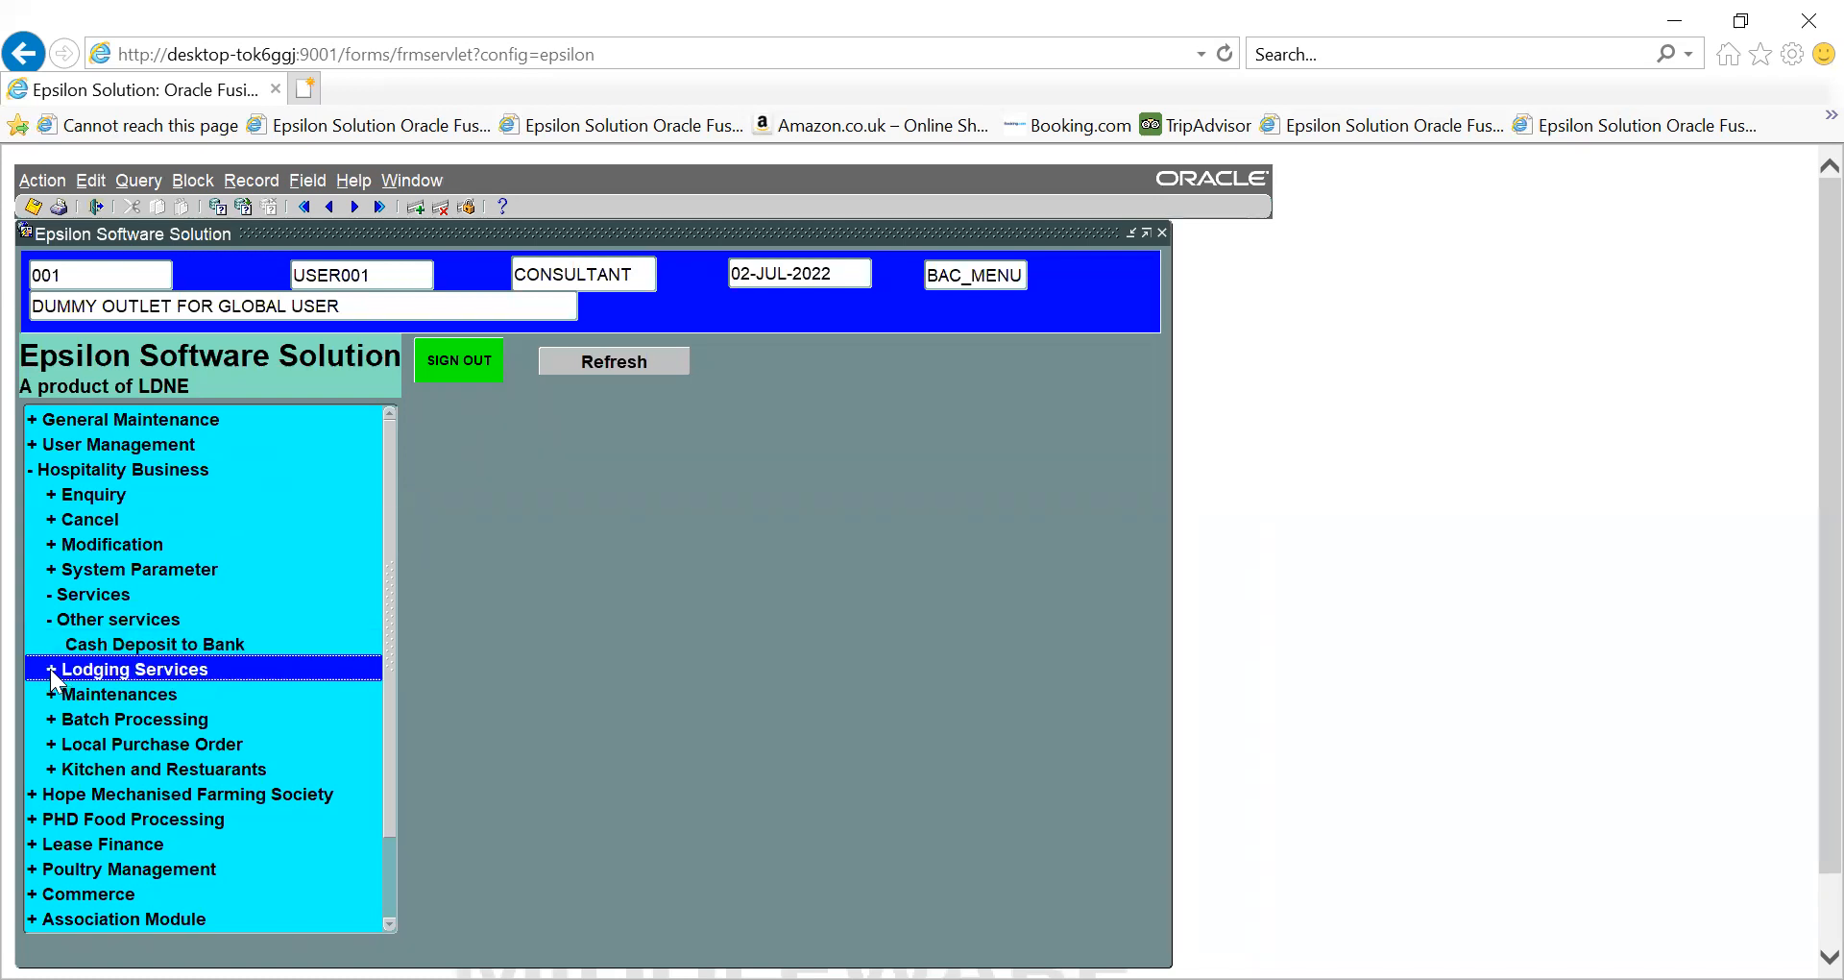
left_click(50, 668)
left_click_drag(385, 727, 386, 827)
left_click(48, 745)
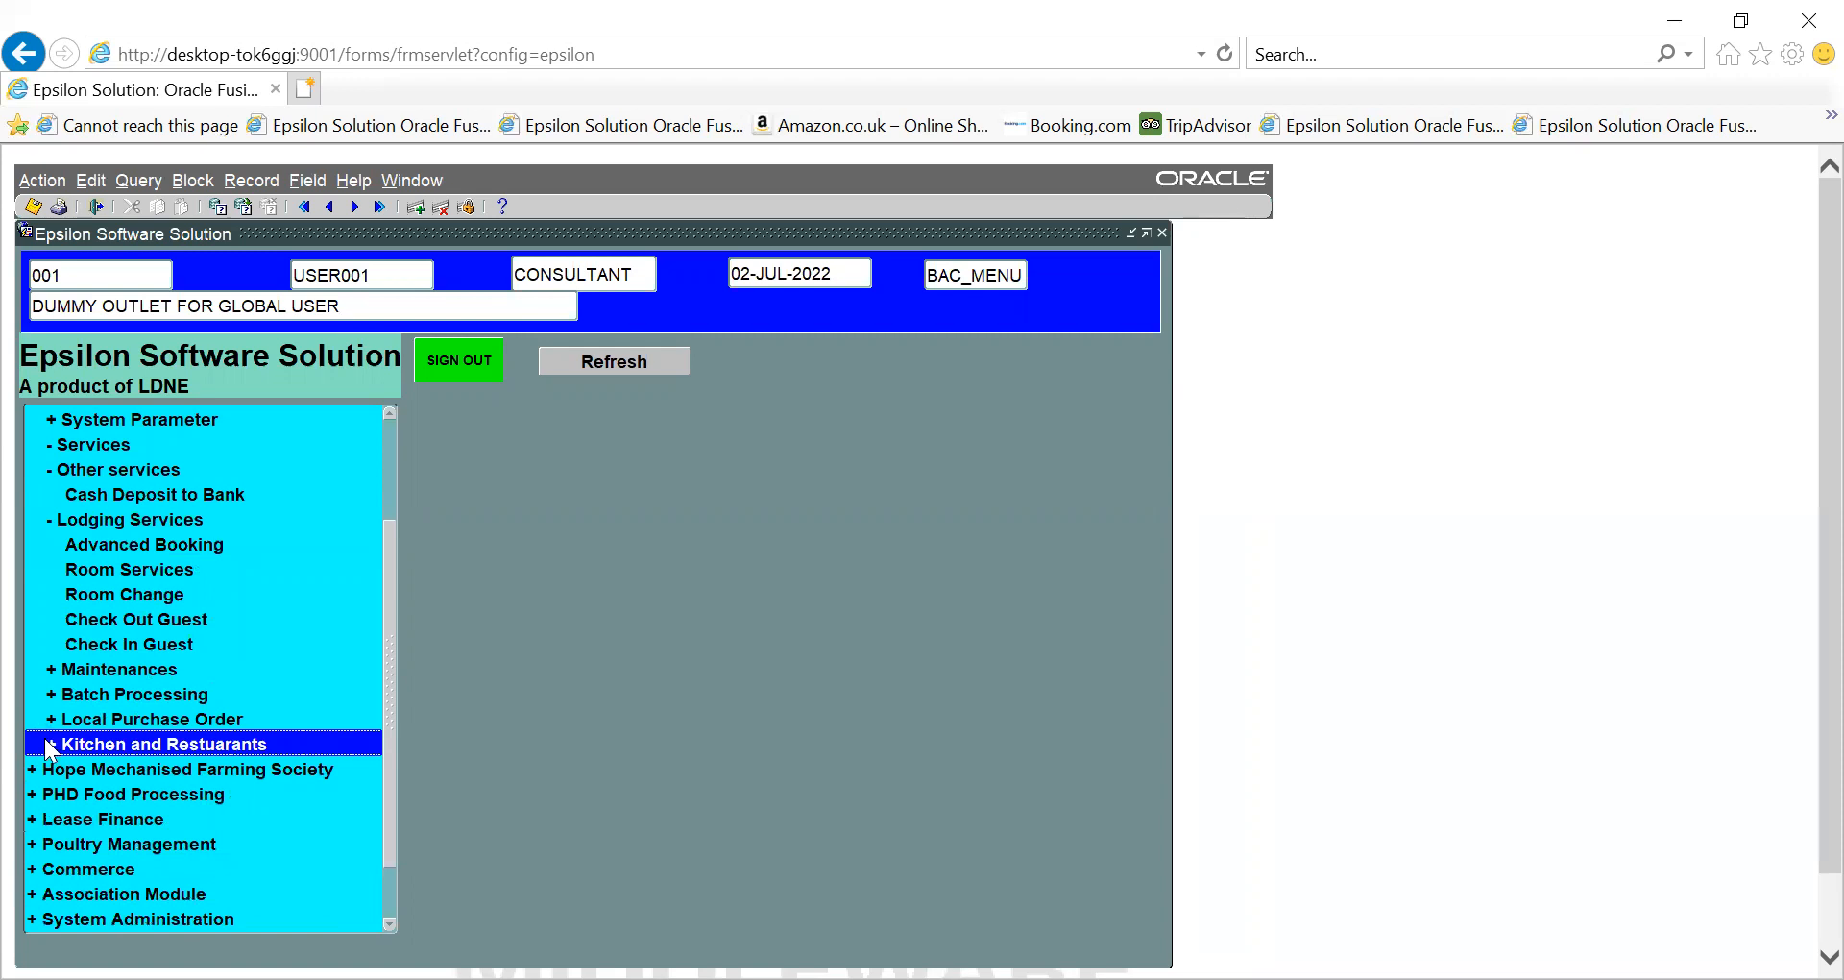
left_click_drag(384, 701, 402, 849)
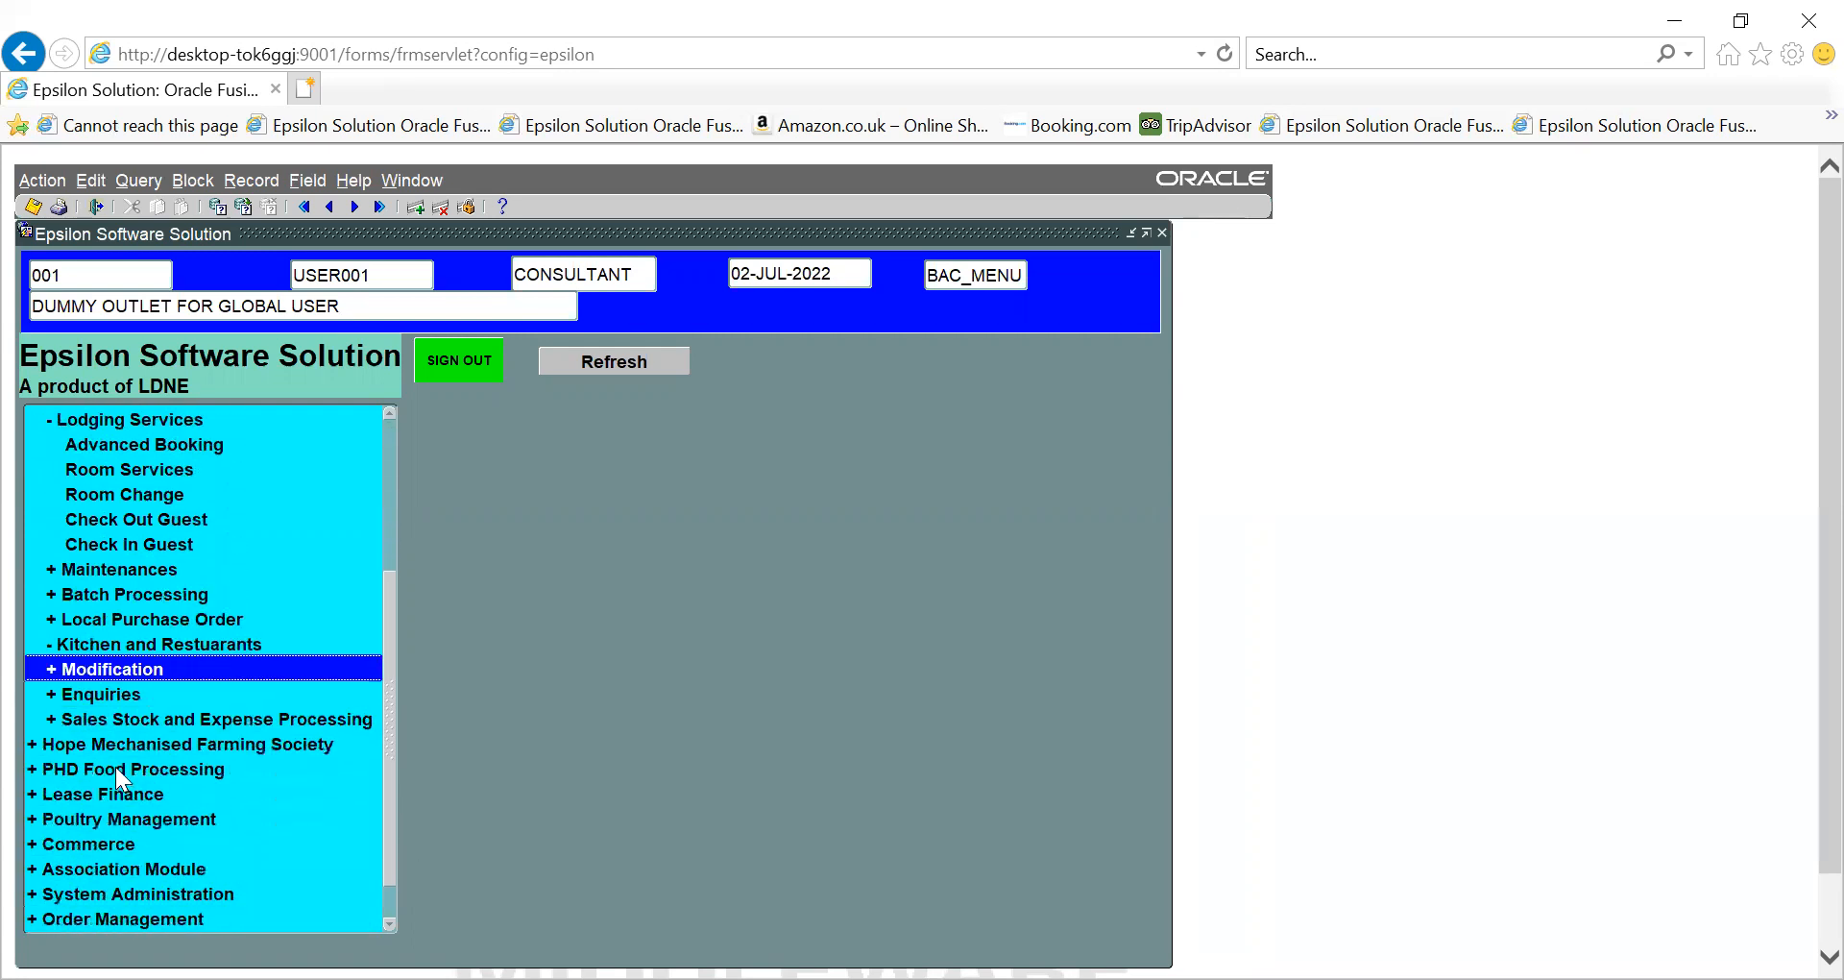
left_click(48, 726)
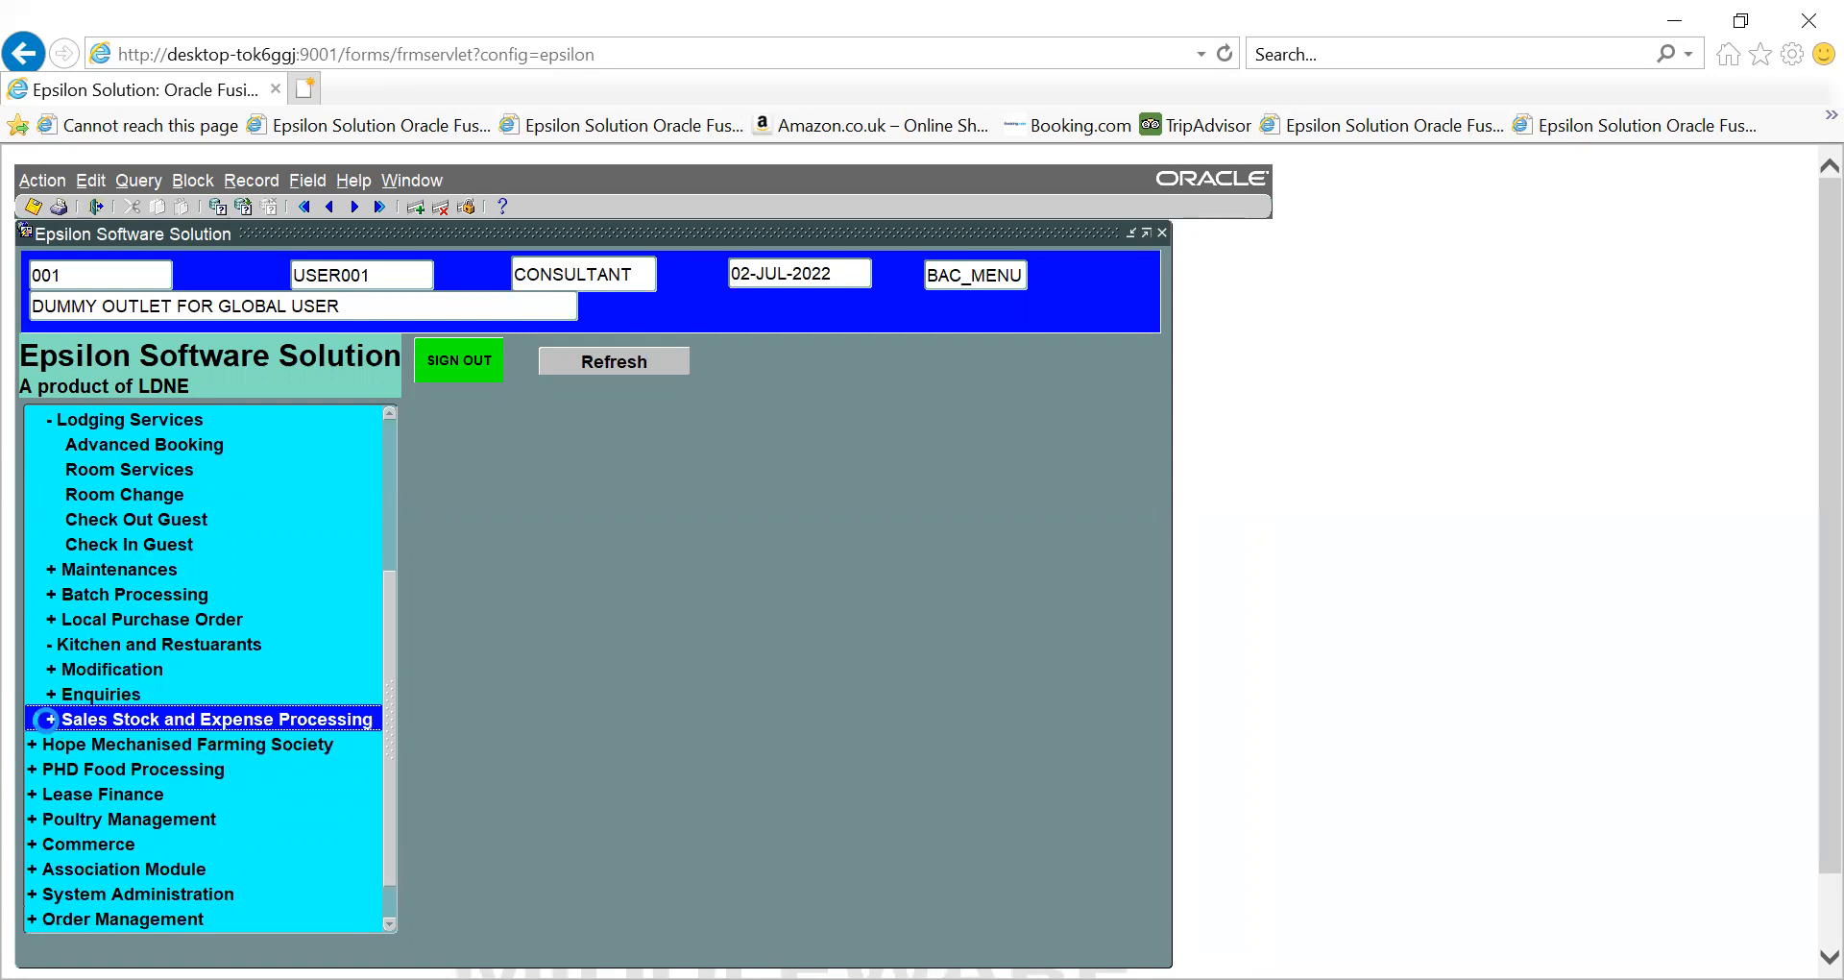
left_click_drag(394, 686, 399, 821)
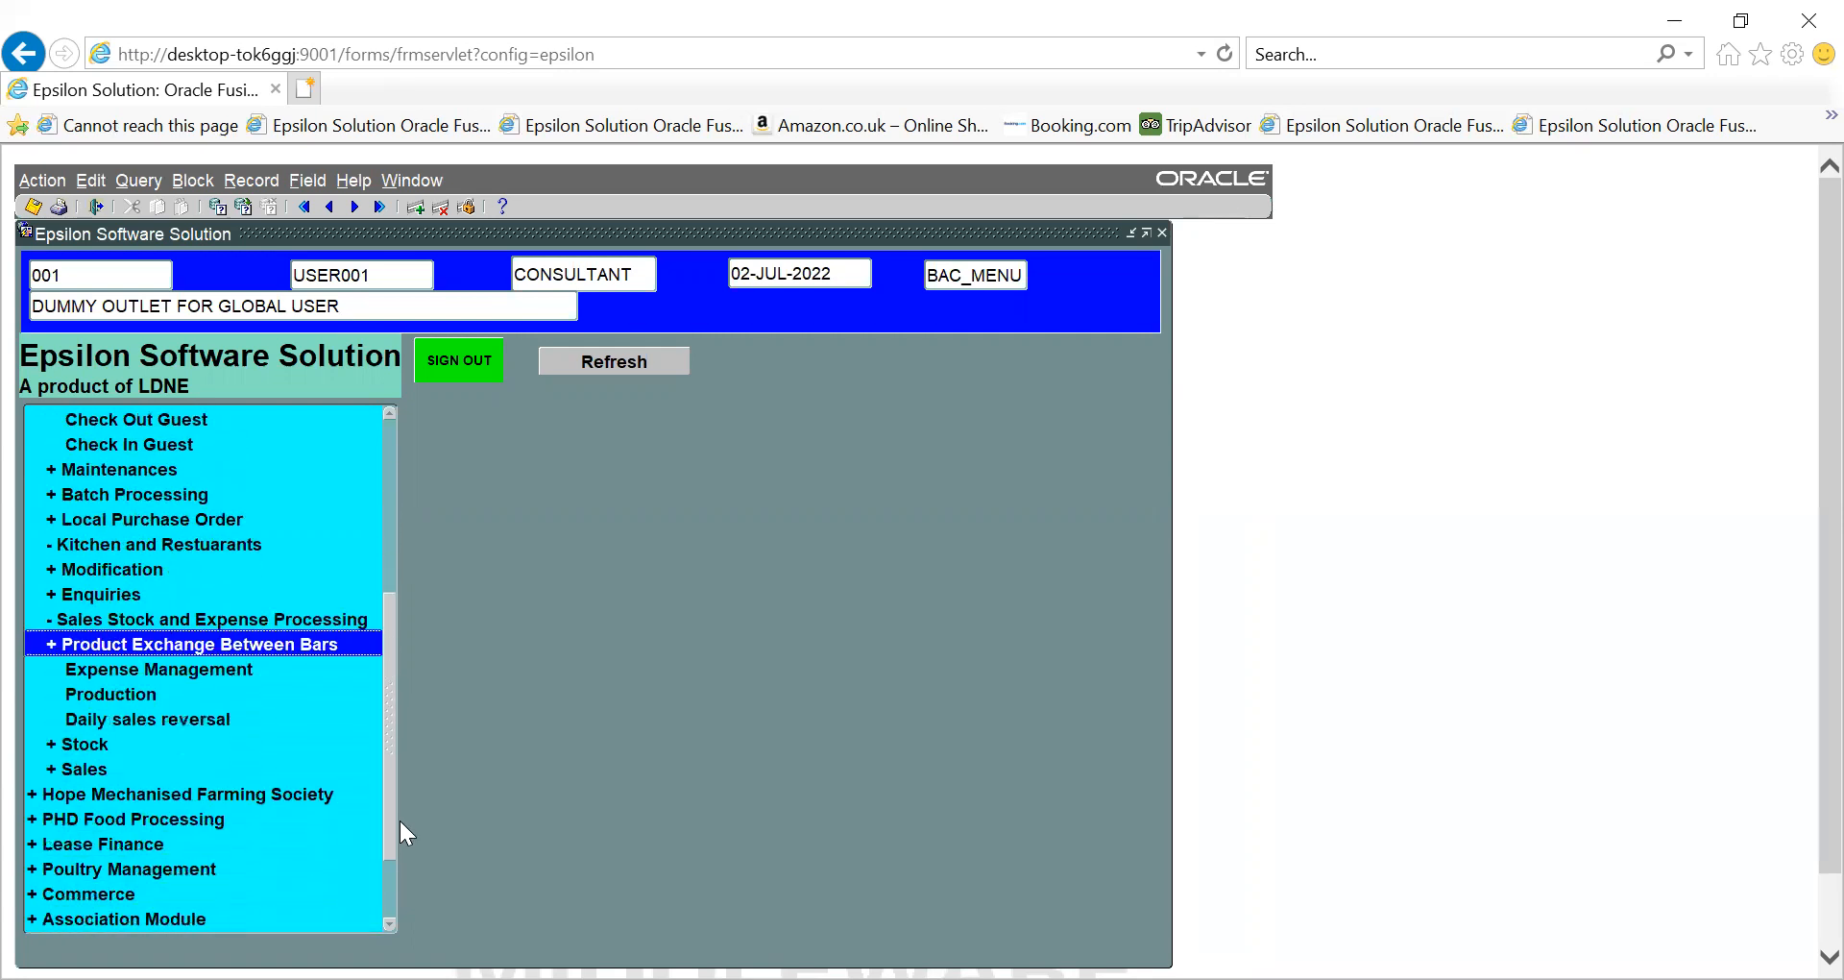
left_click(44, 764)
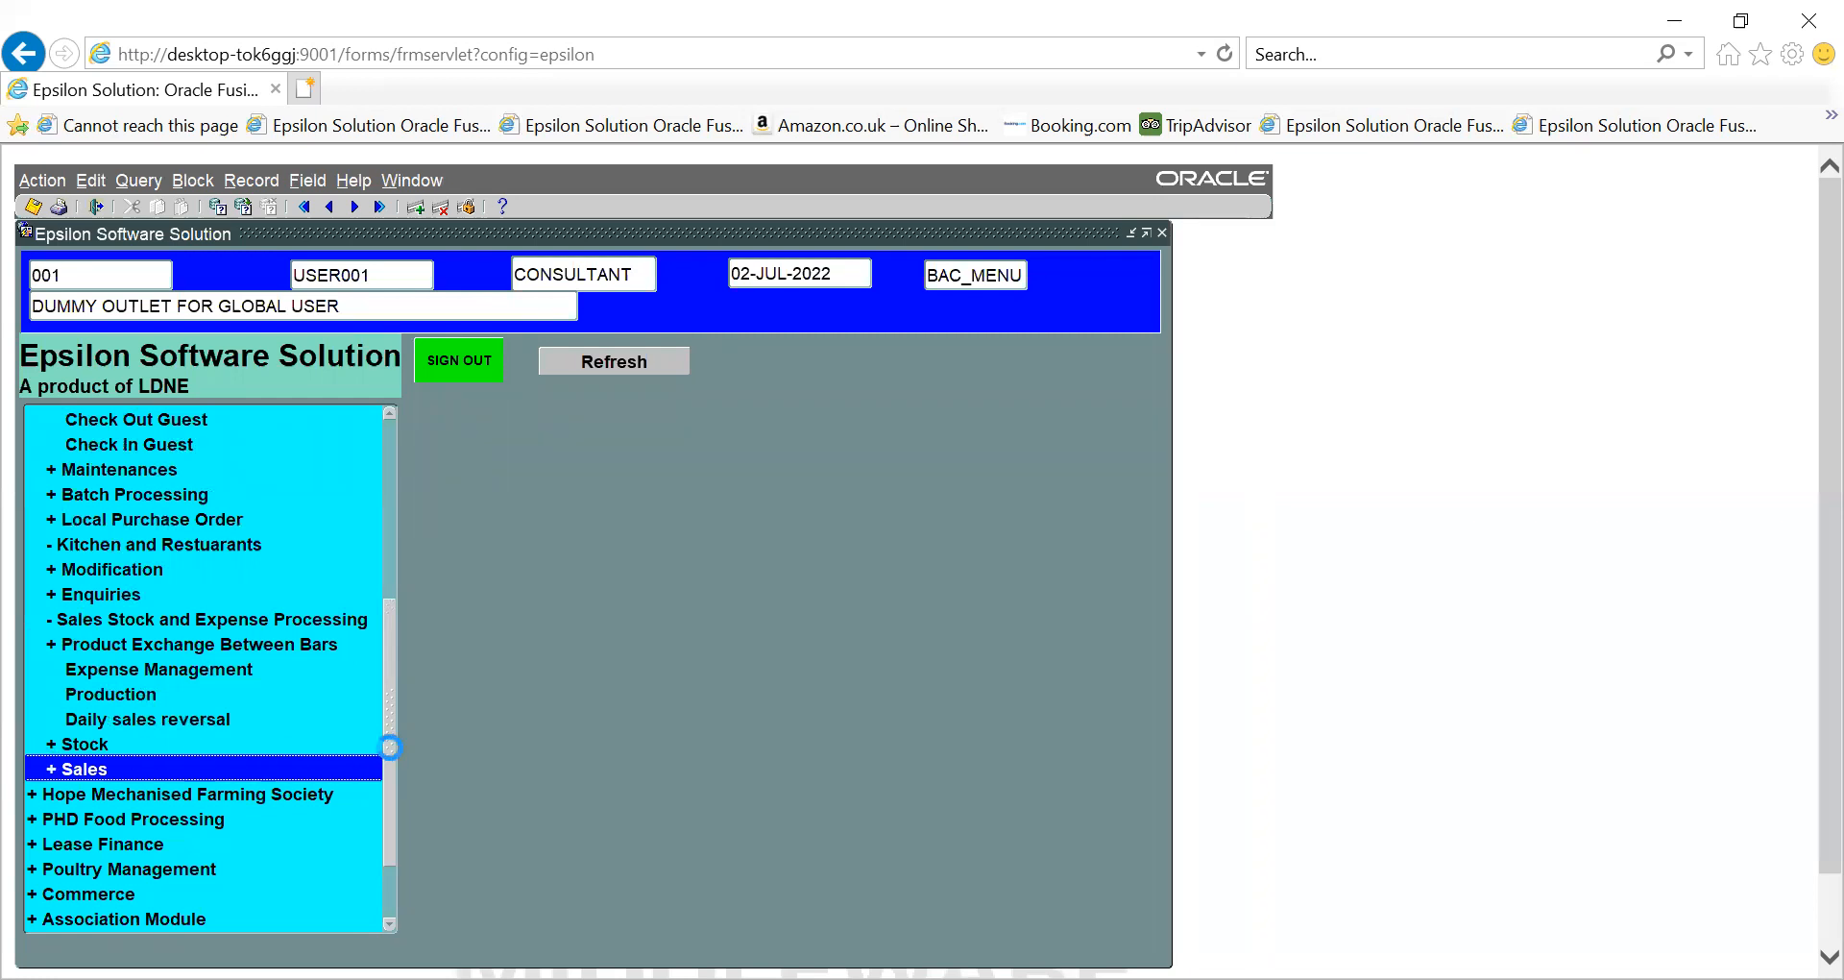
left_click_drag(390, 747, 390, 855)
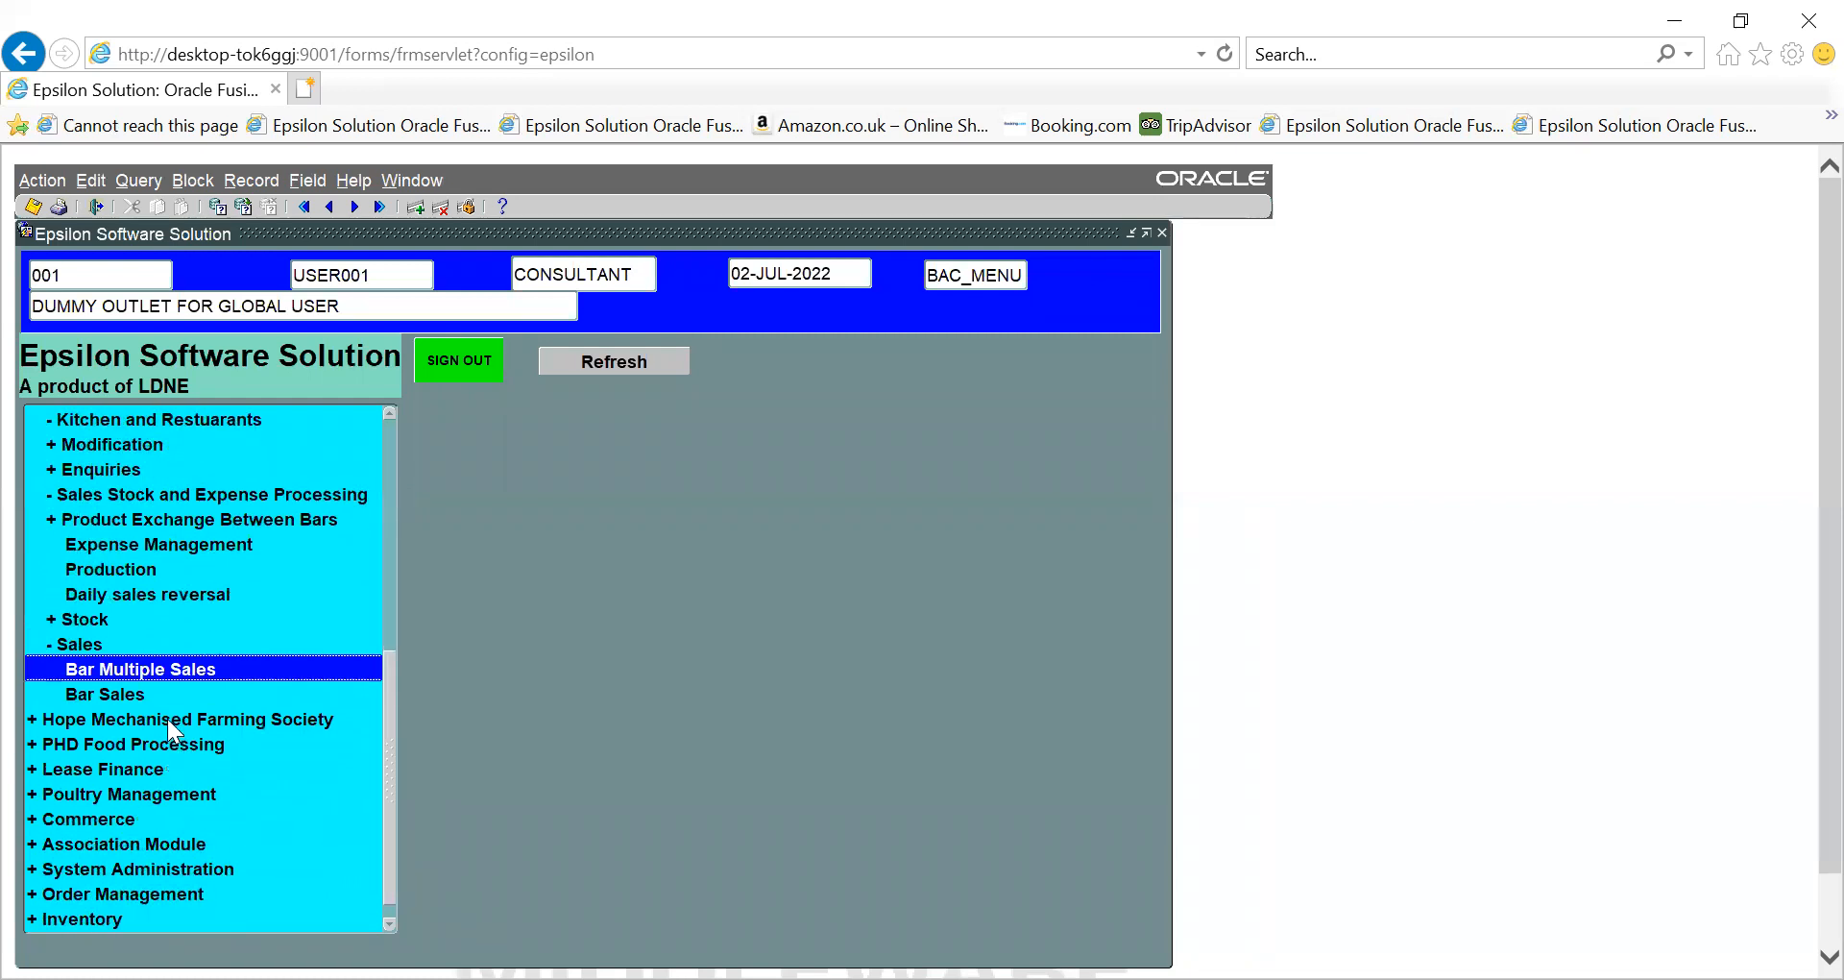
double_click(139, 670)
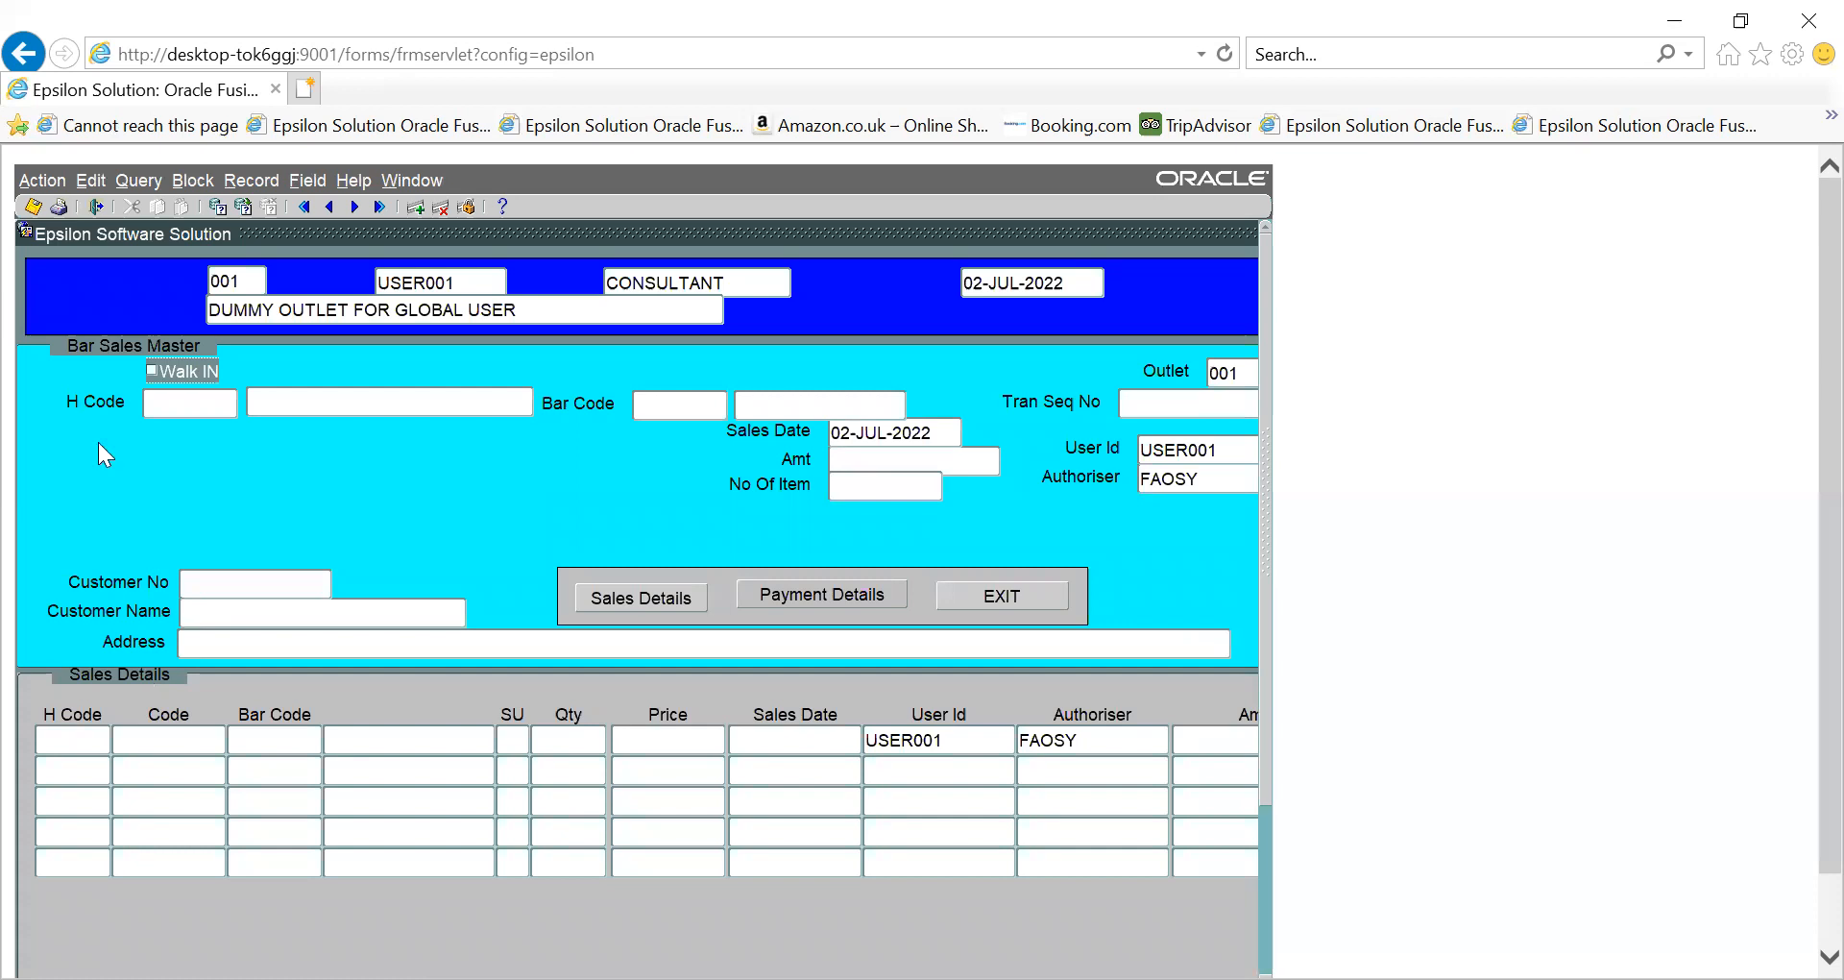
left_click(168, 400)
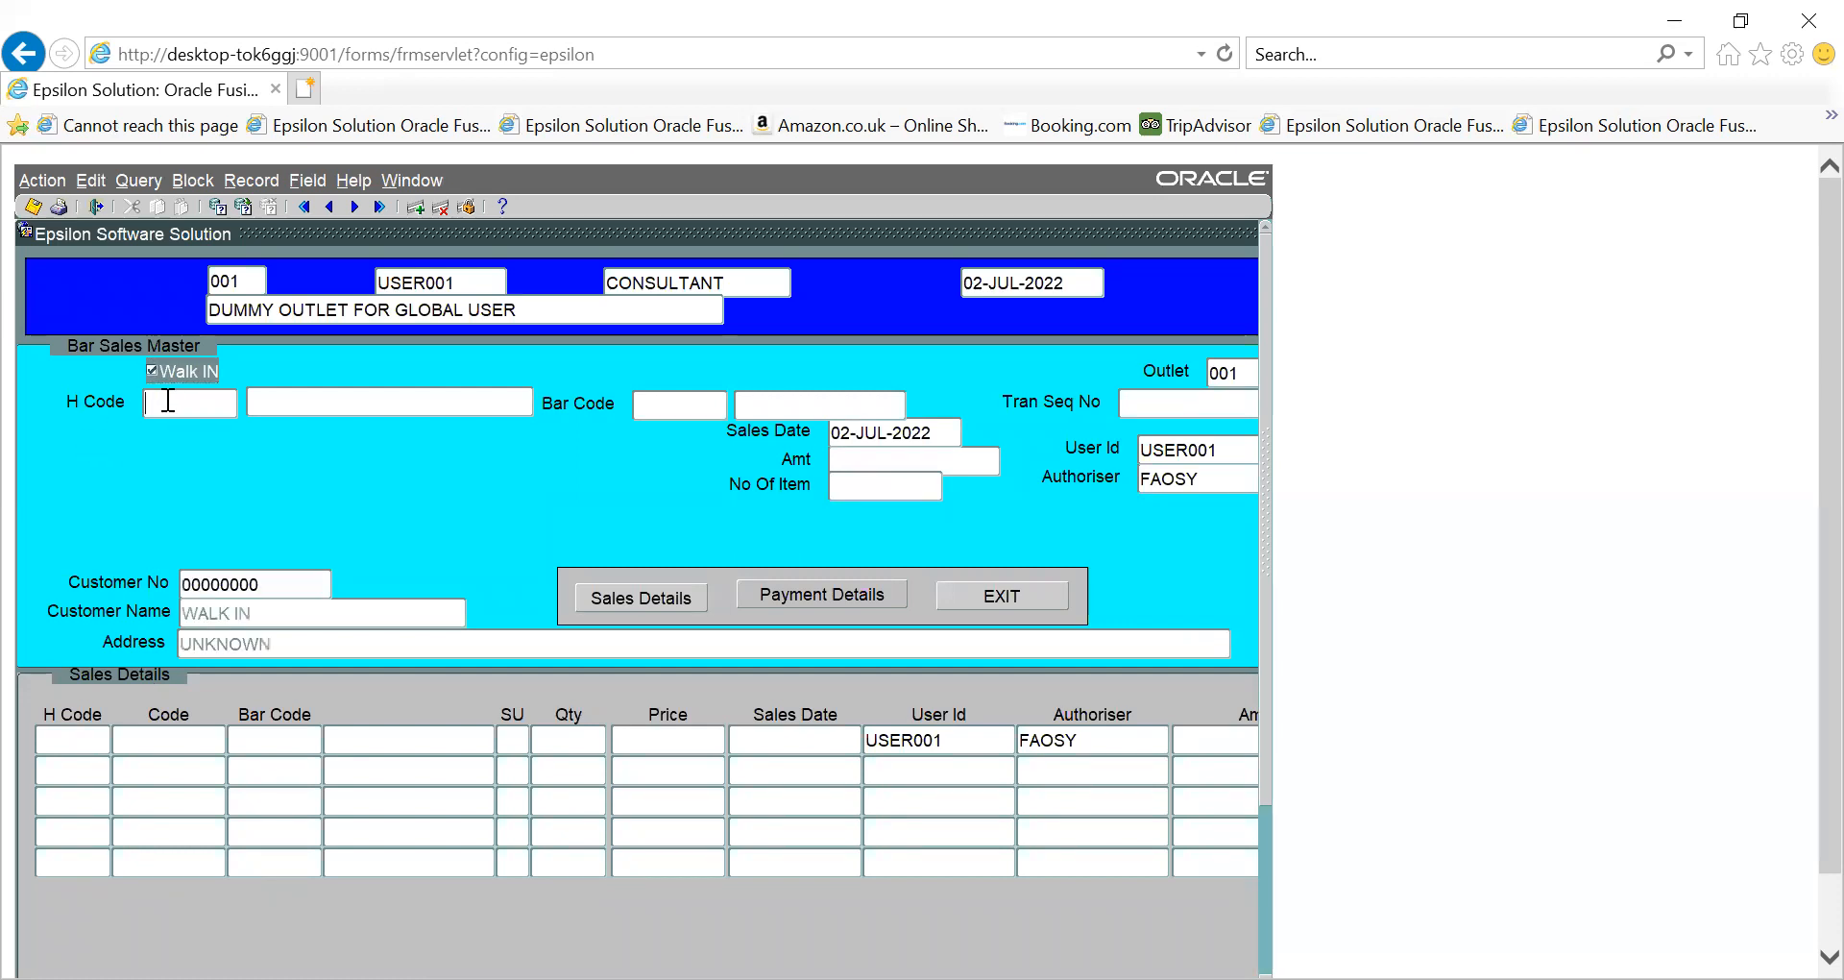
key("ctrl+l")
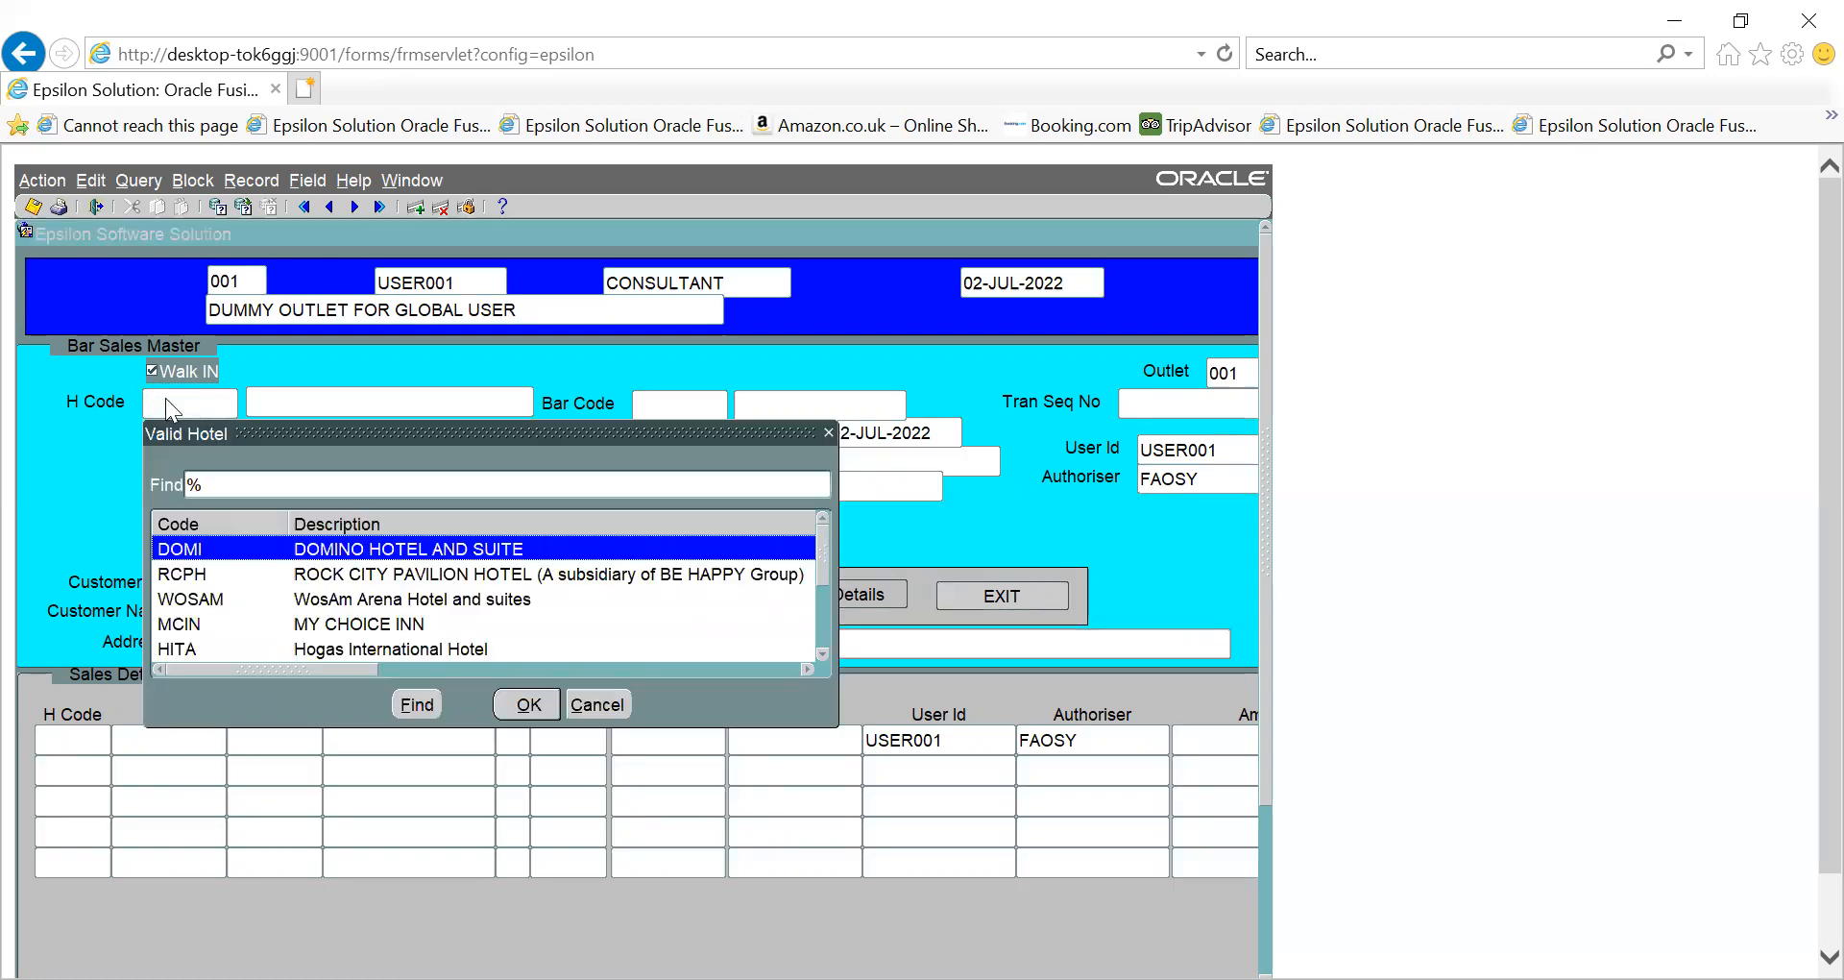
key("Down")
key("Down")
key("Down")
key("Return")
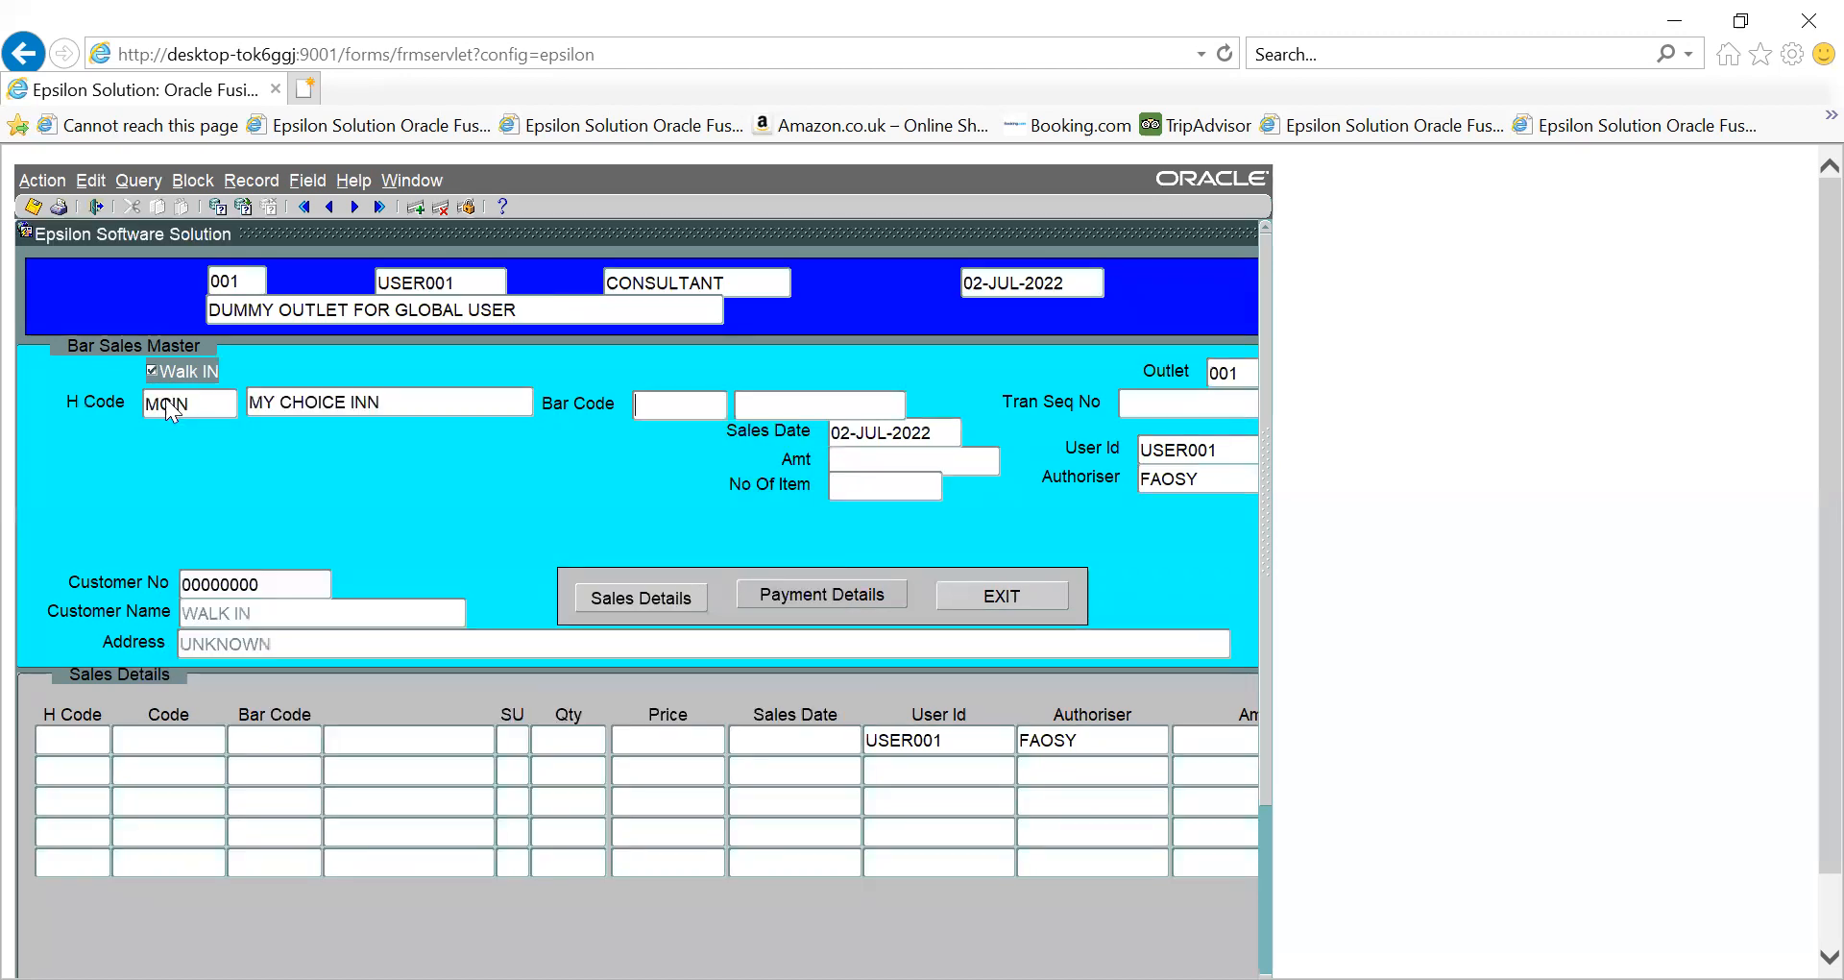
key("ctrl+l")
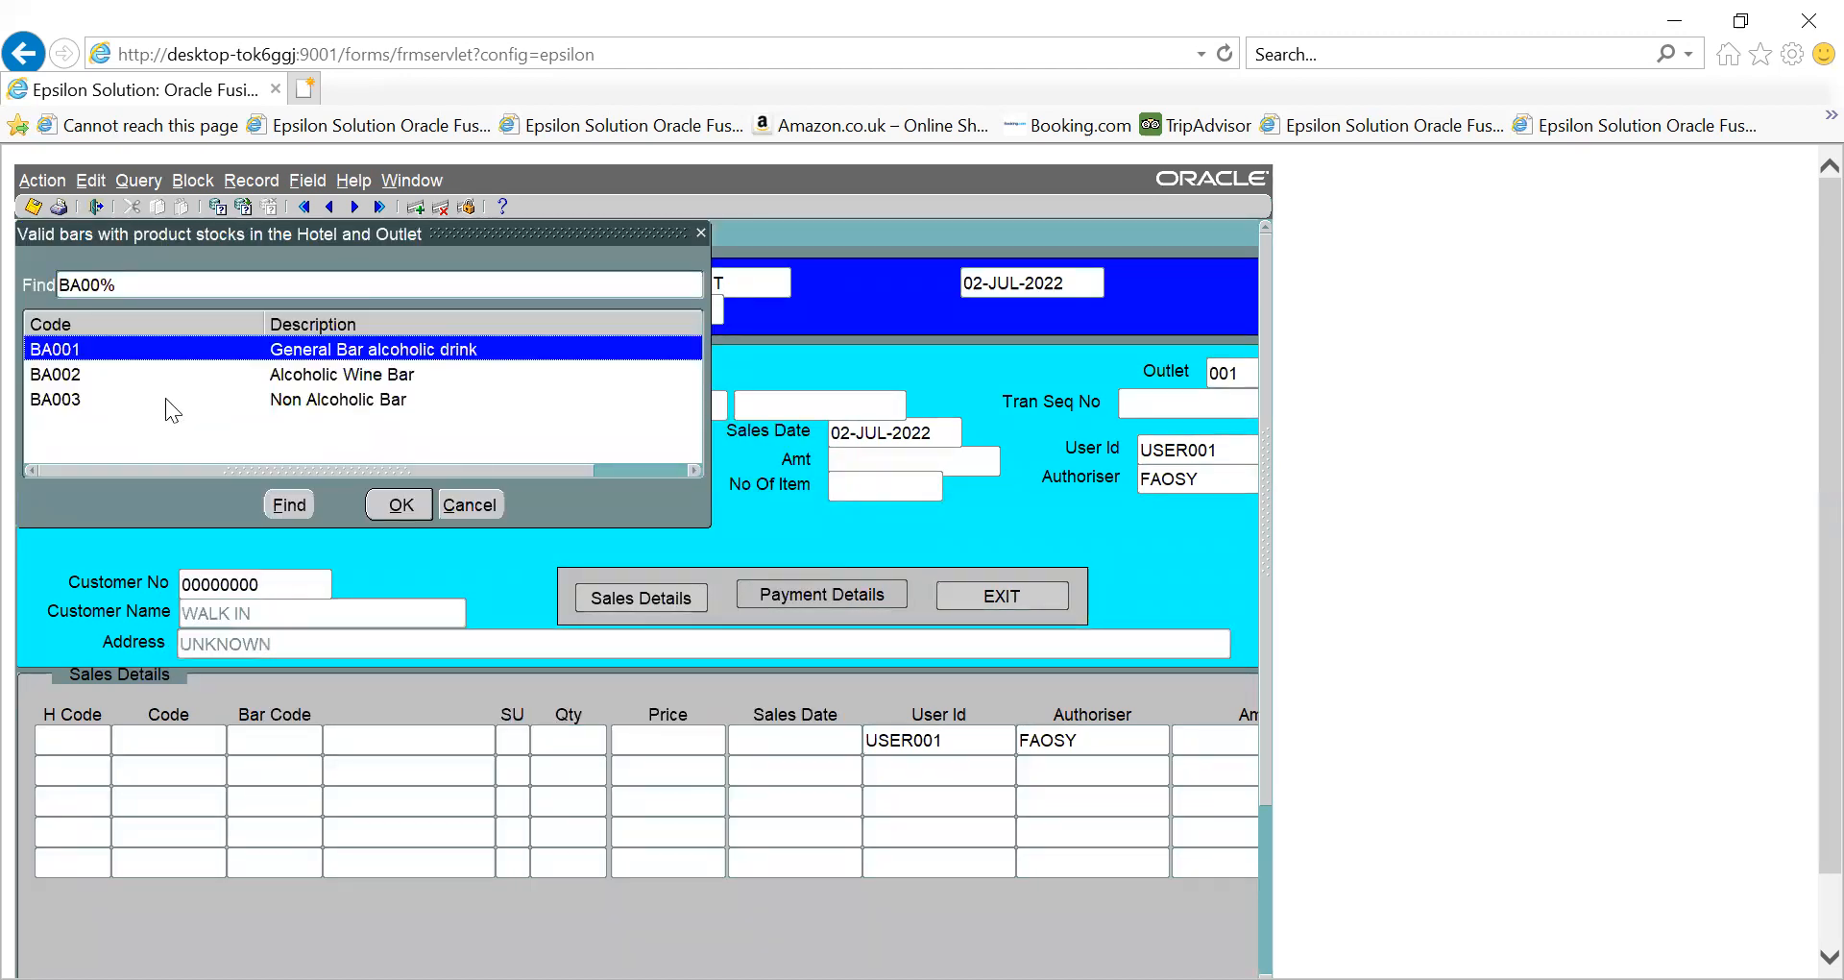
key("Return")
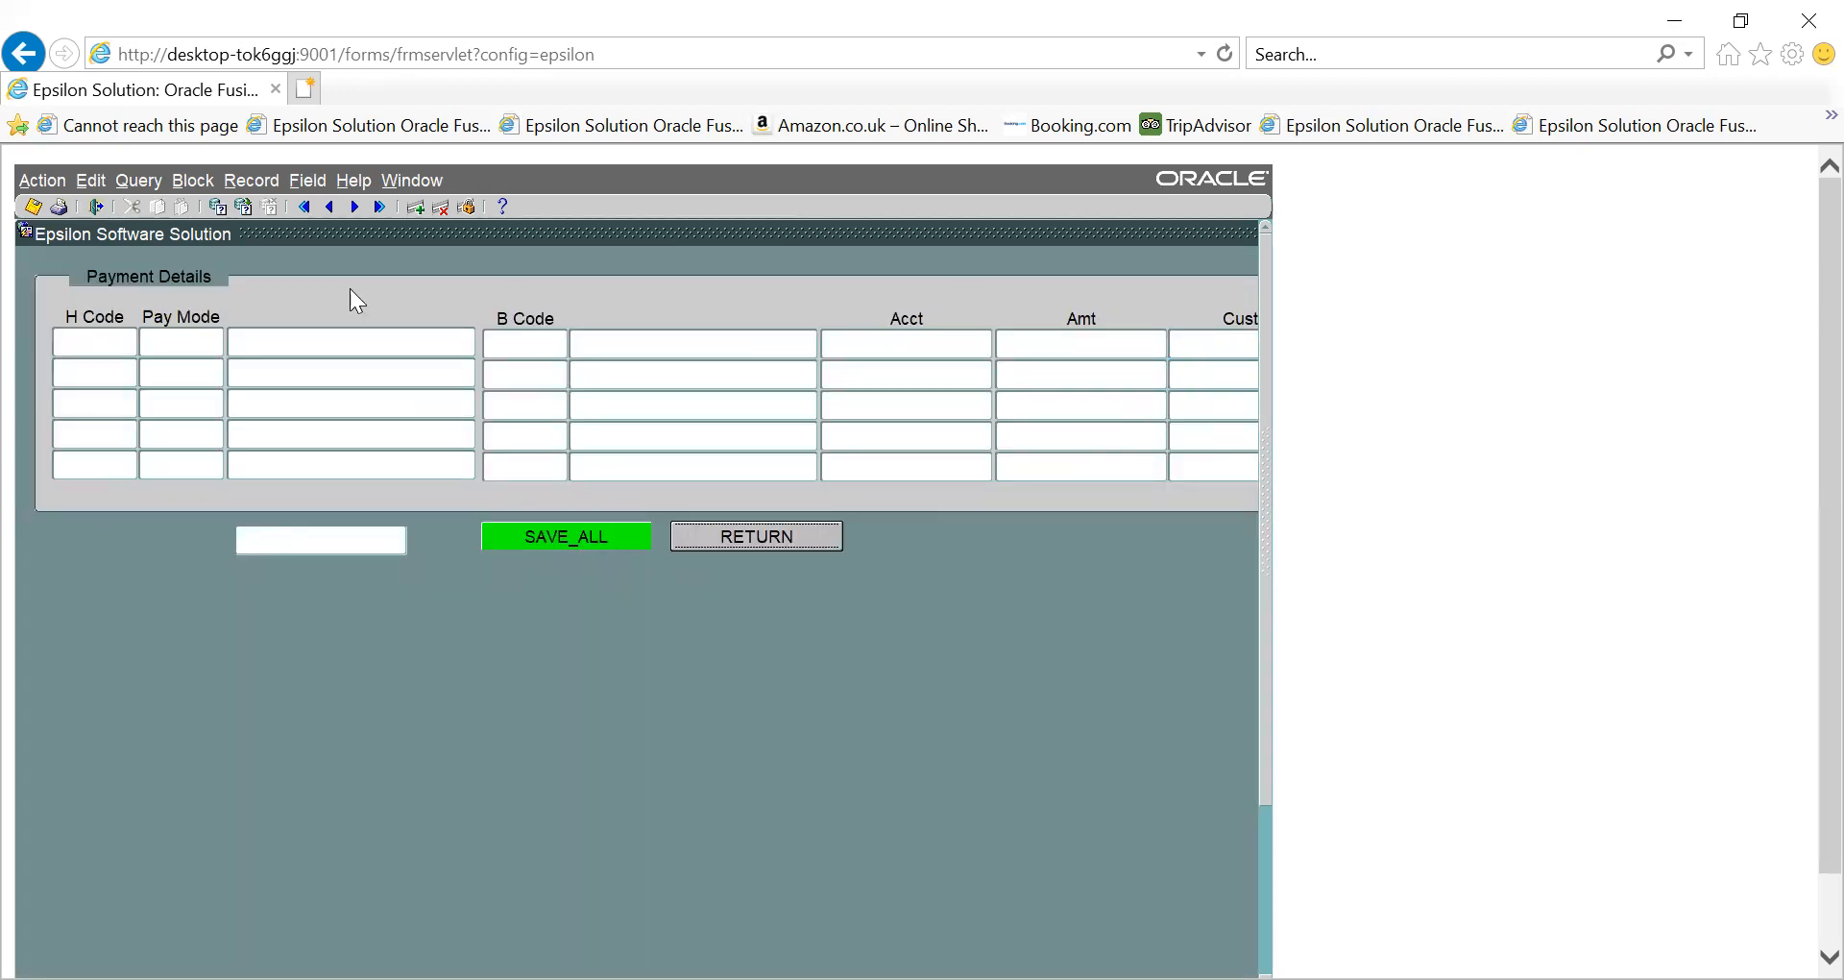
left_click(759, 535)
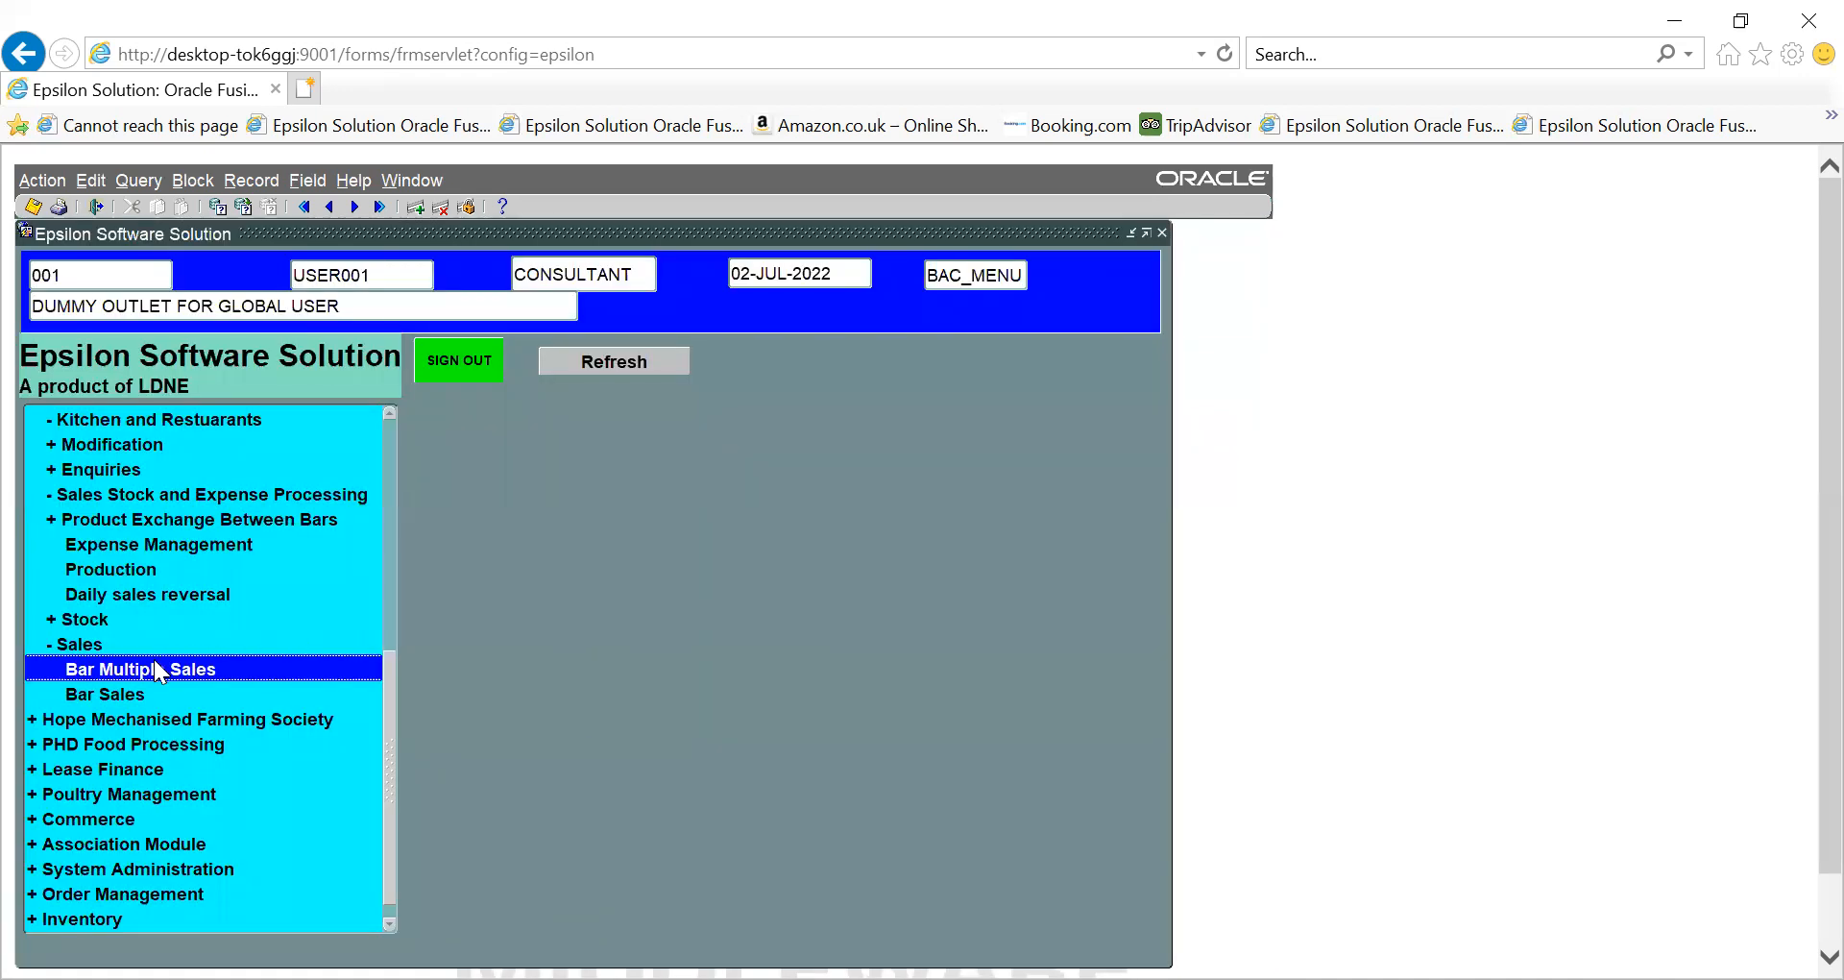
double_click(157, 670)
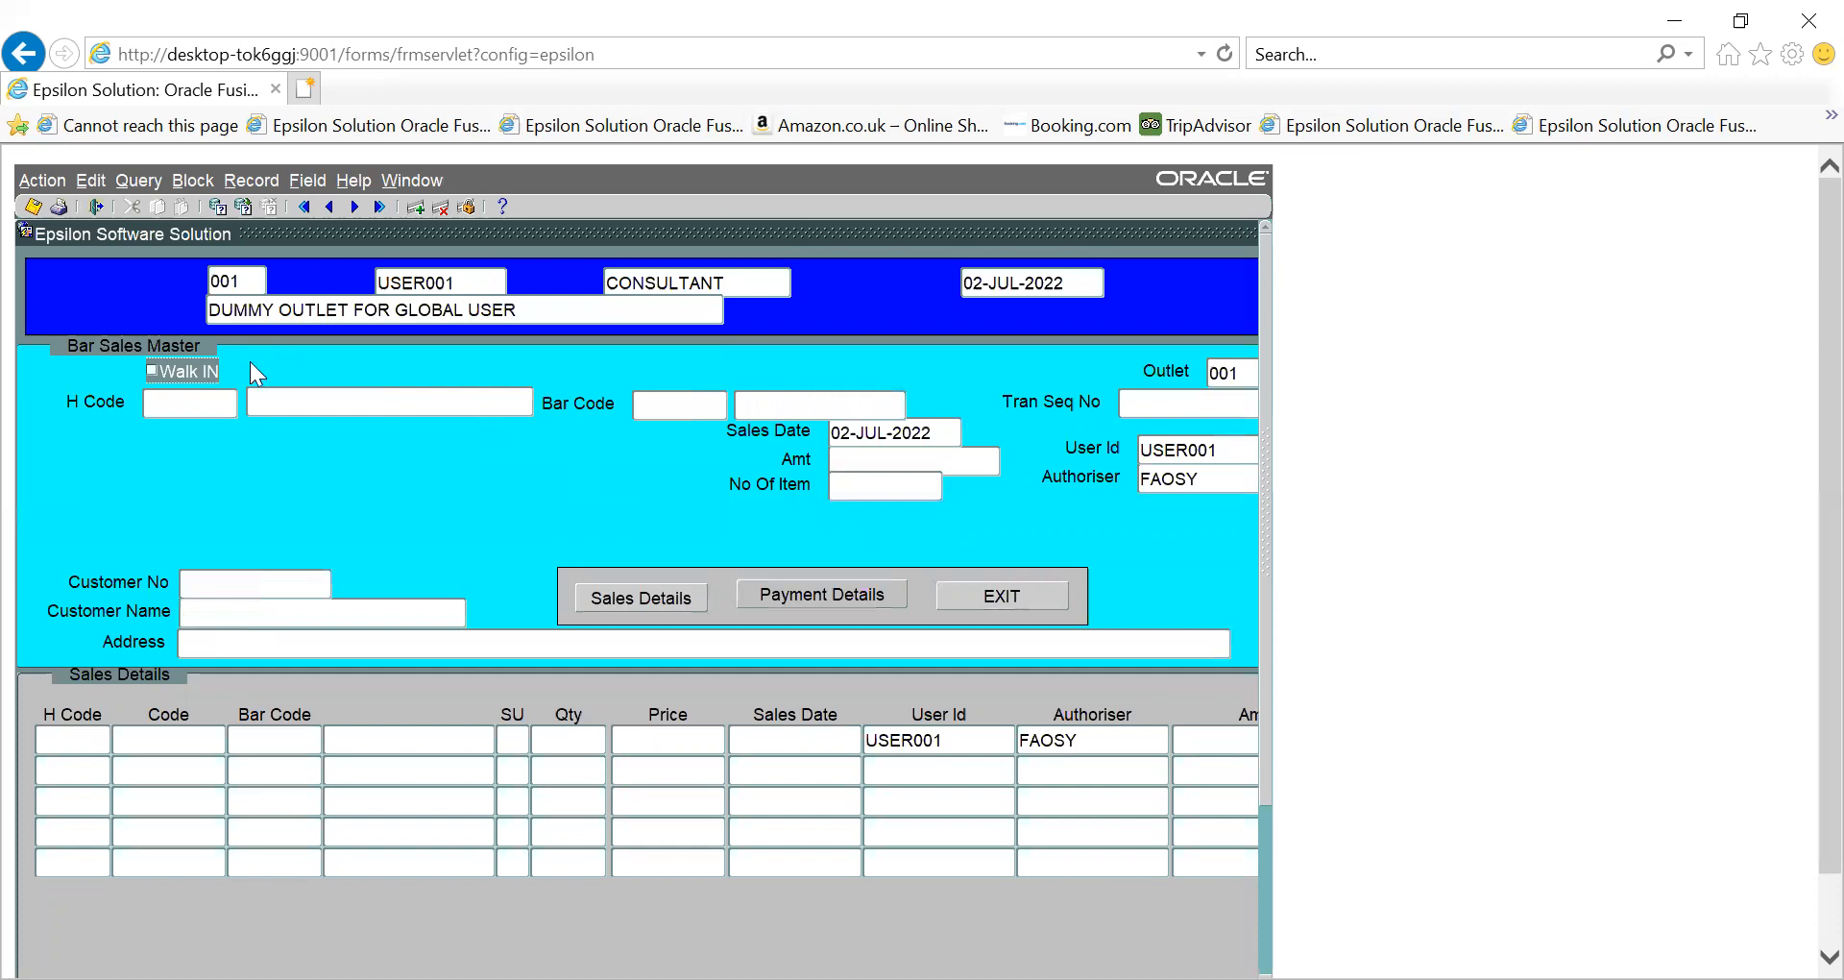
- Set H Code MCIN (MY CHOICE INN) and bar BA001, General Bar alcoholic, on the sale header
double_click(209, 403)
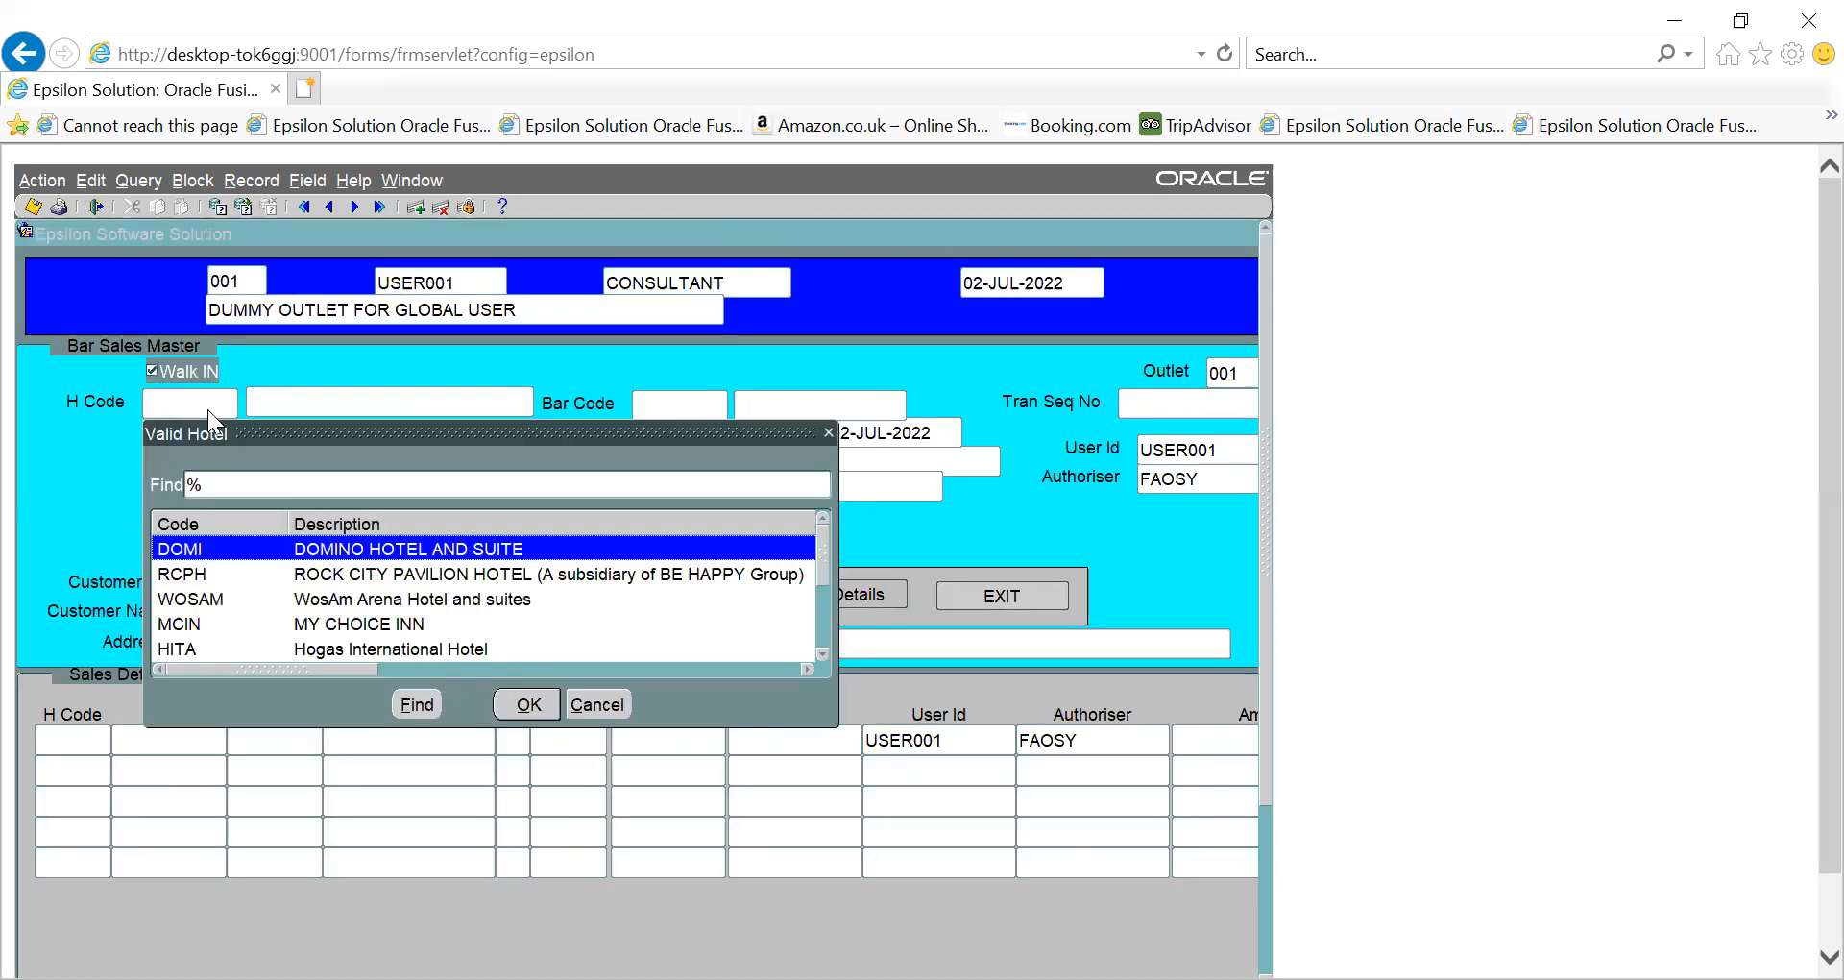
key("Down")
key("Down")
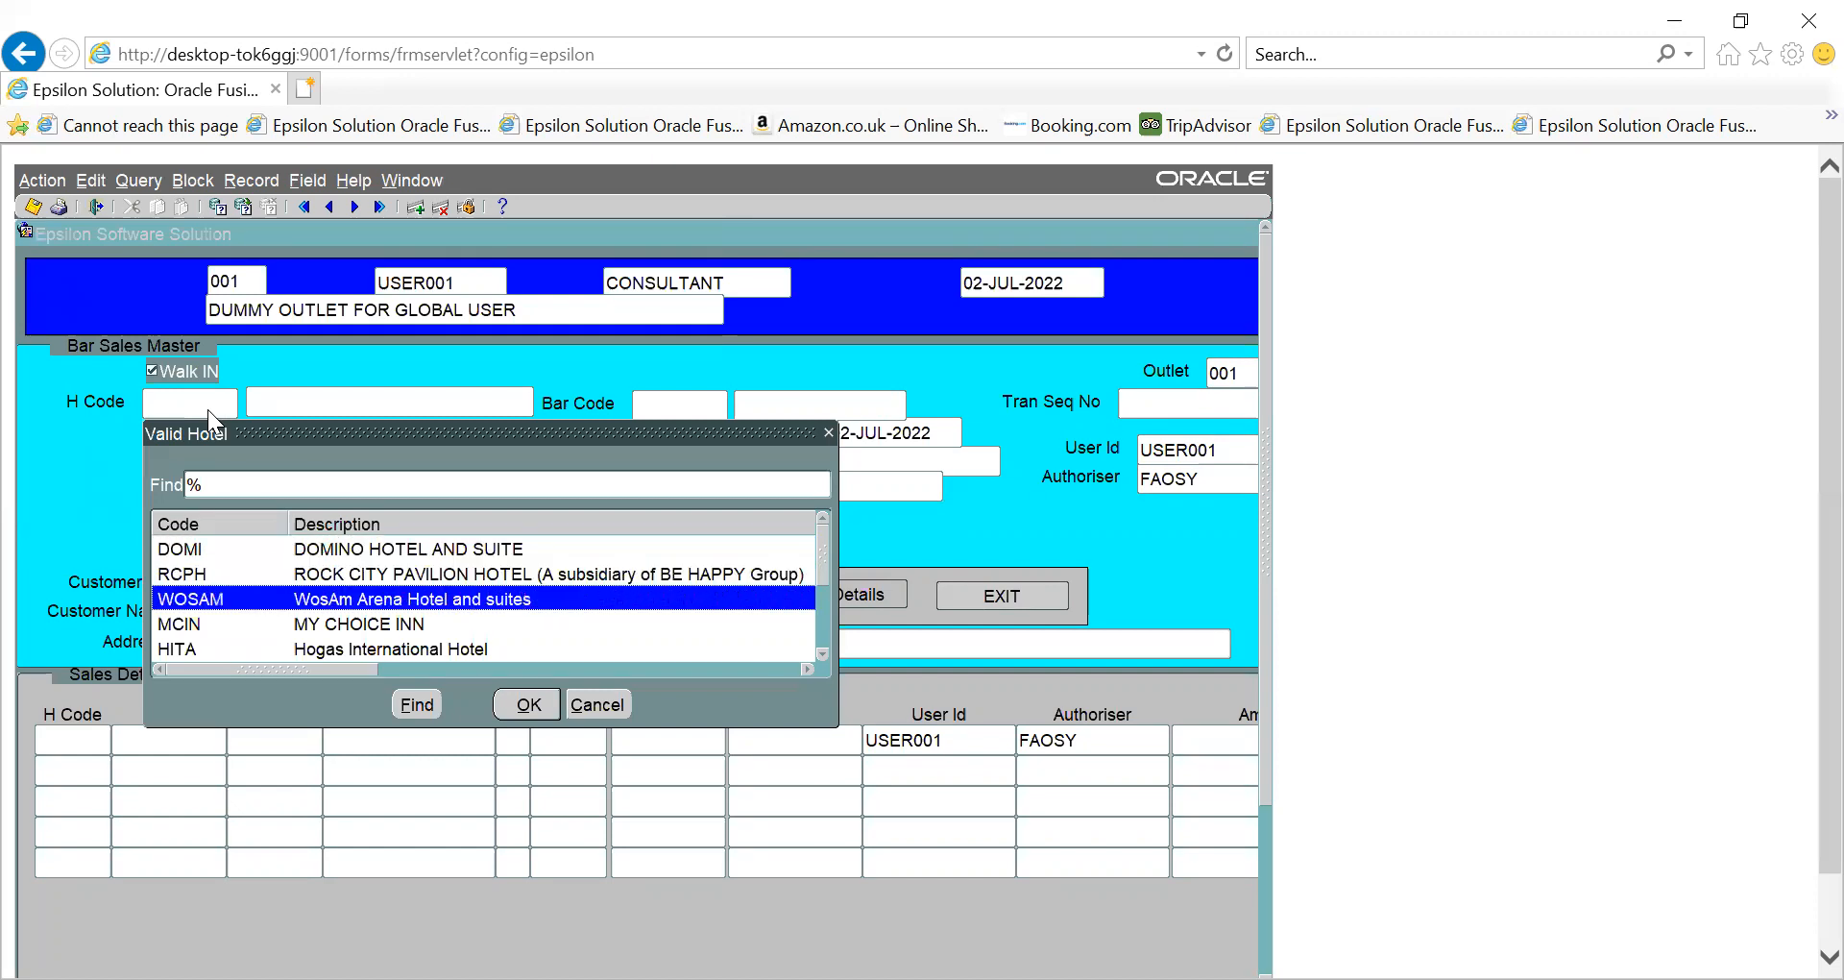
key("Down")
key("Return")
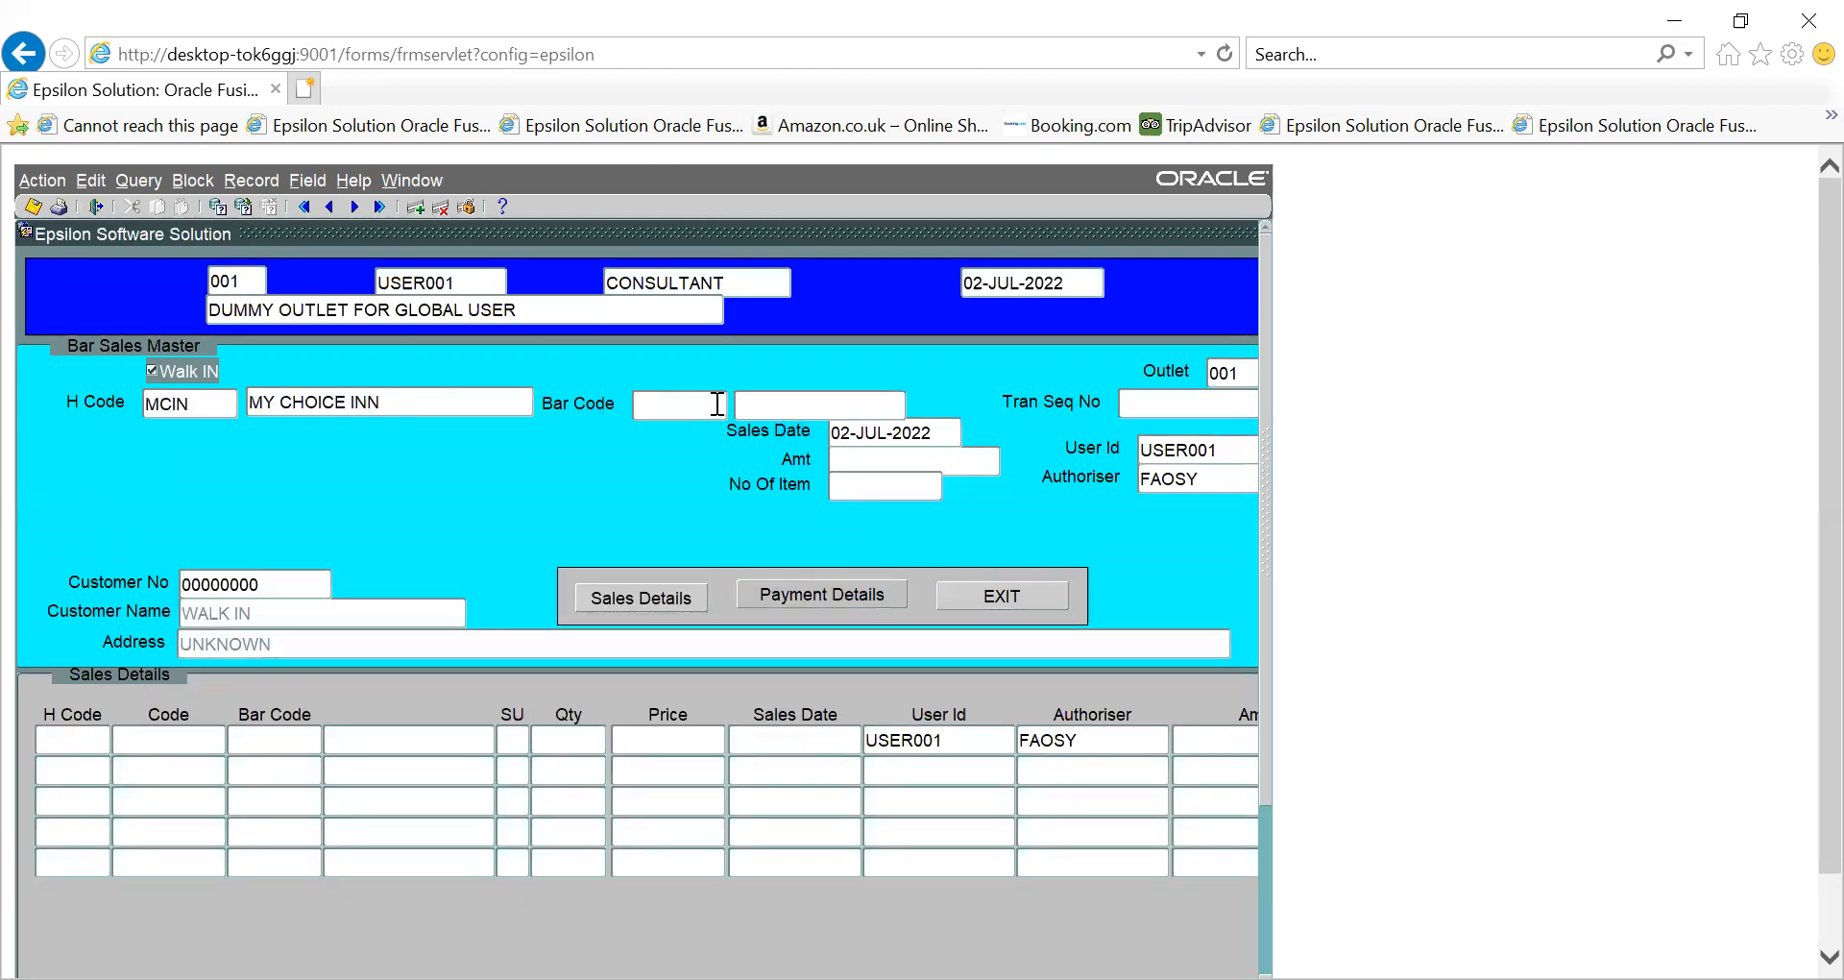
double_click(717, 404)
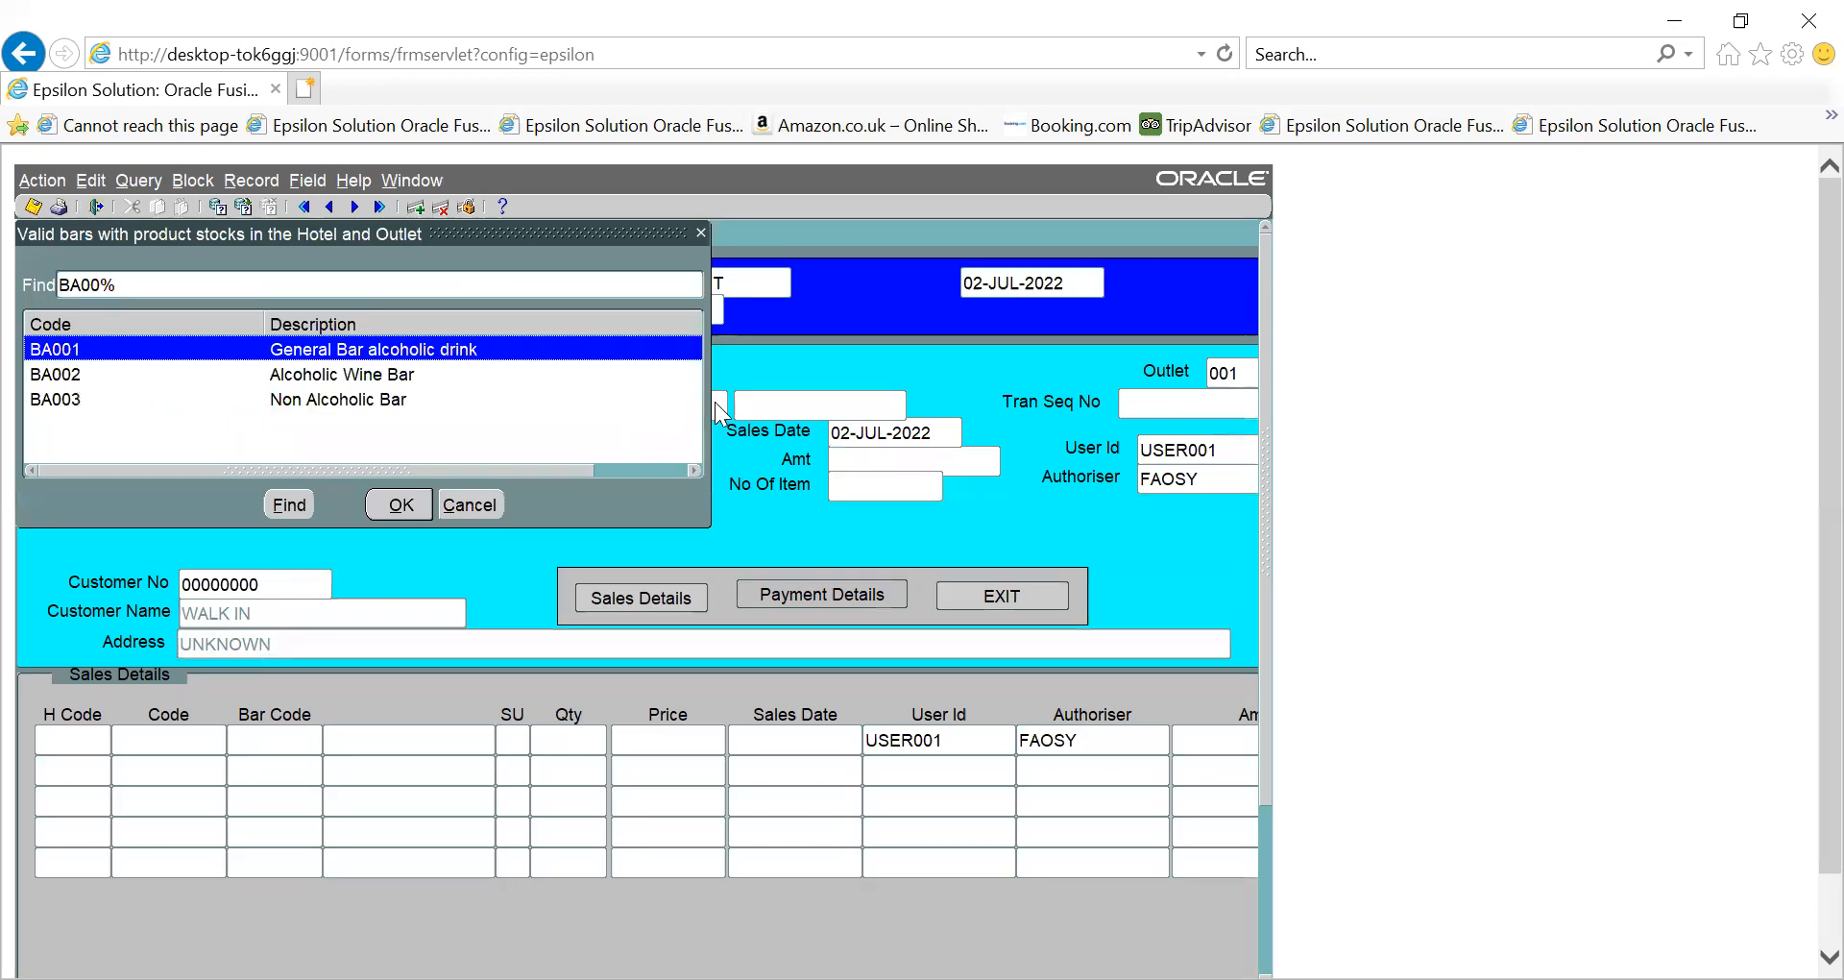
key("Return")
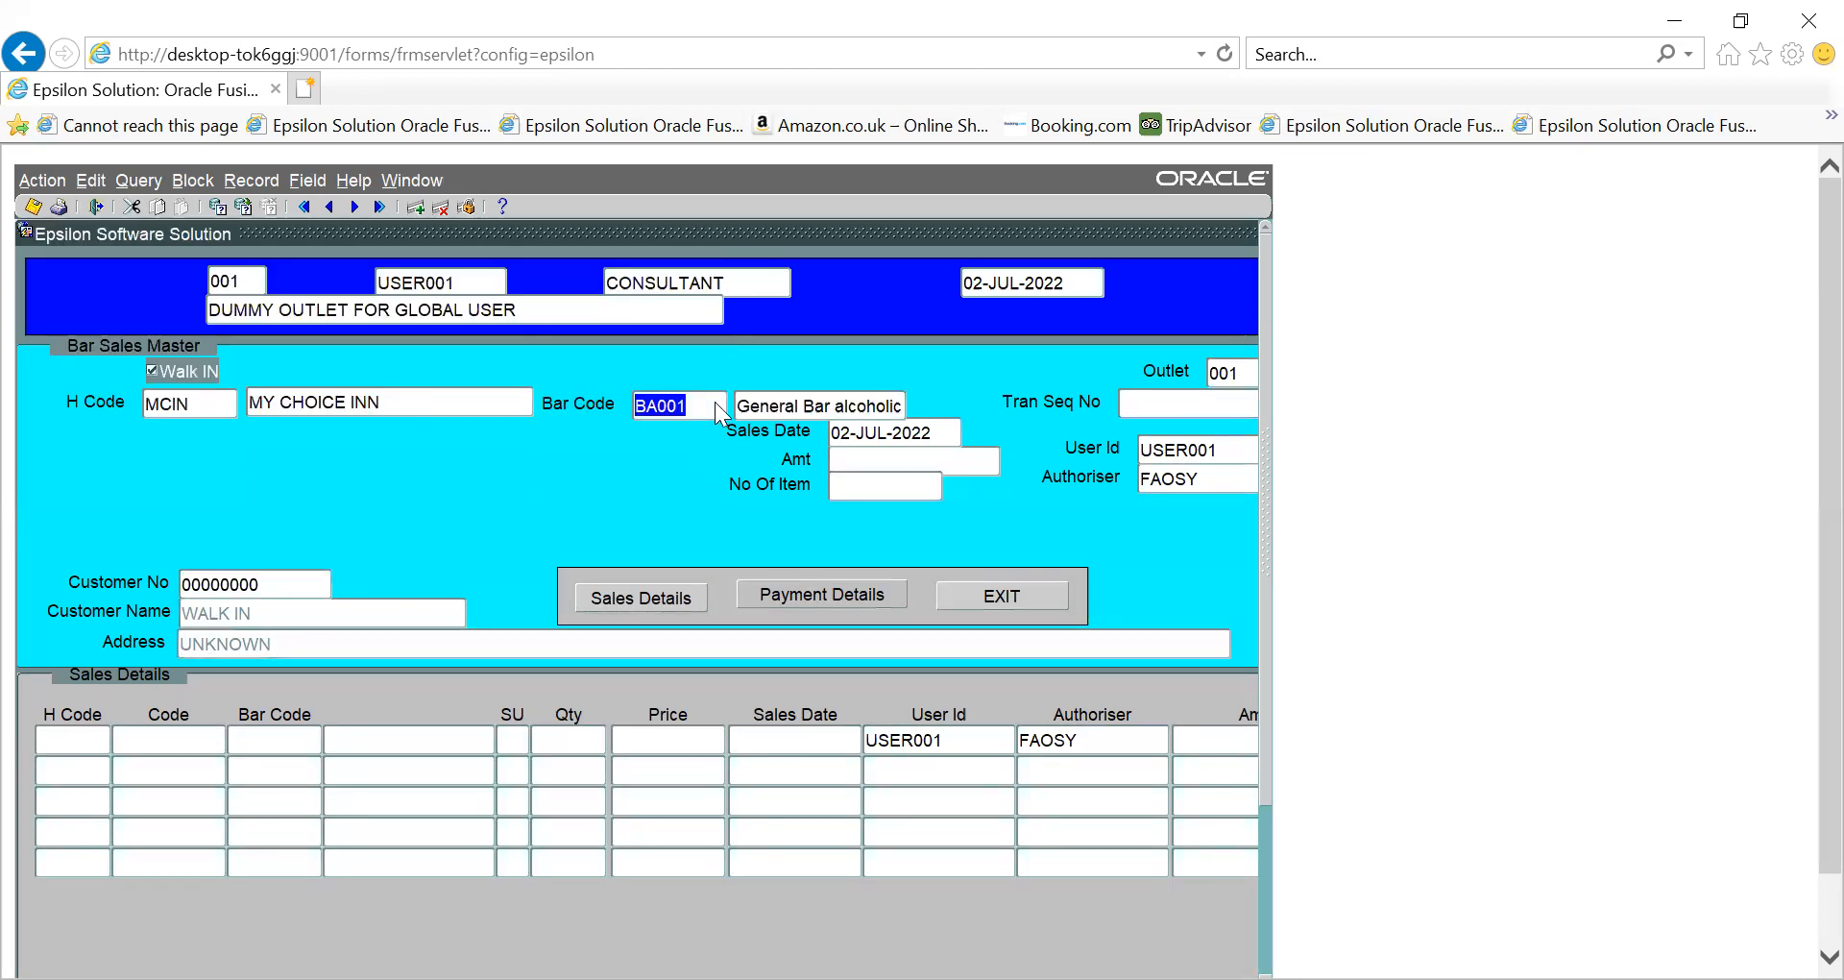
key("Tab")
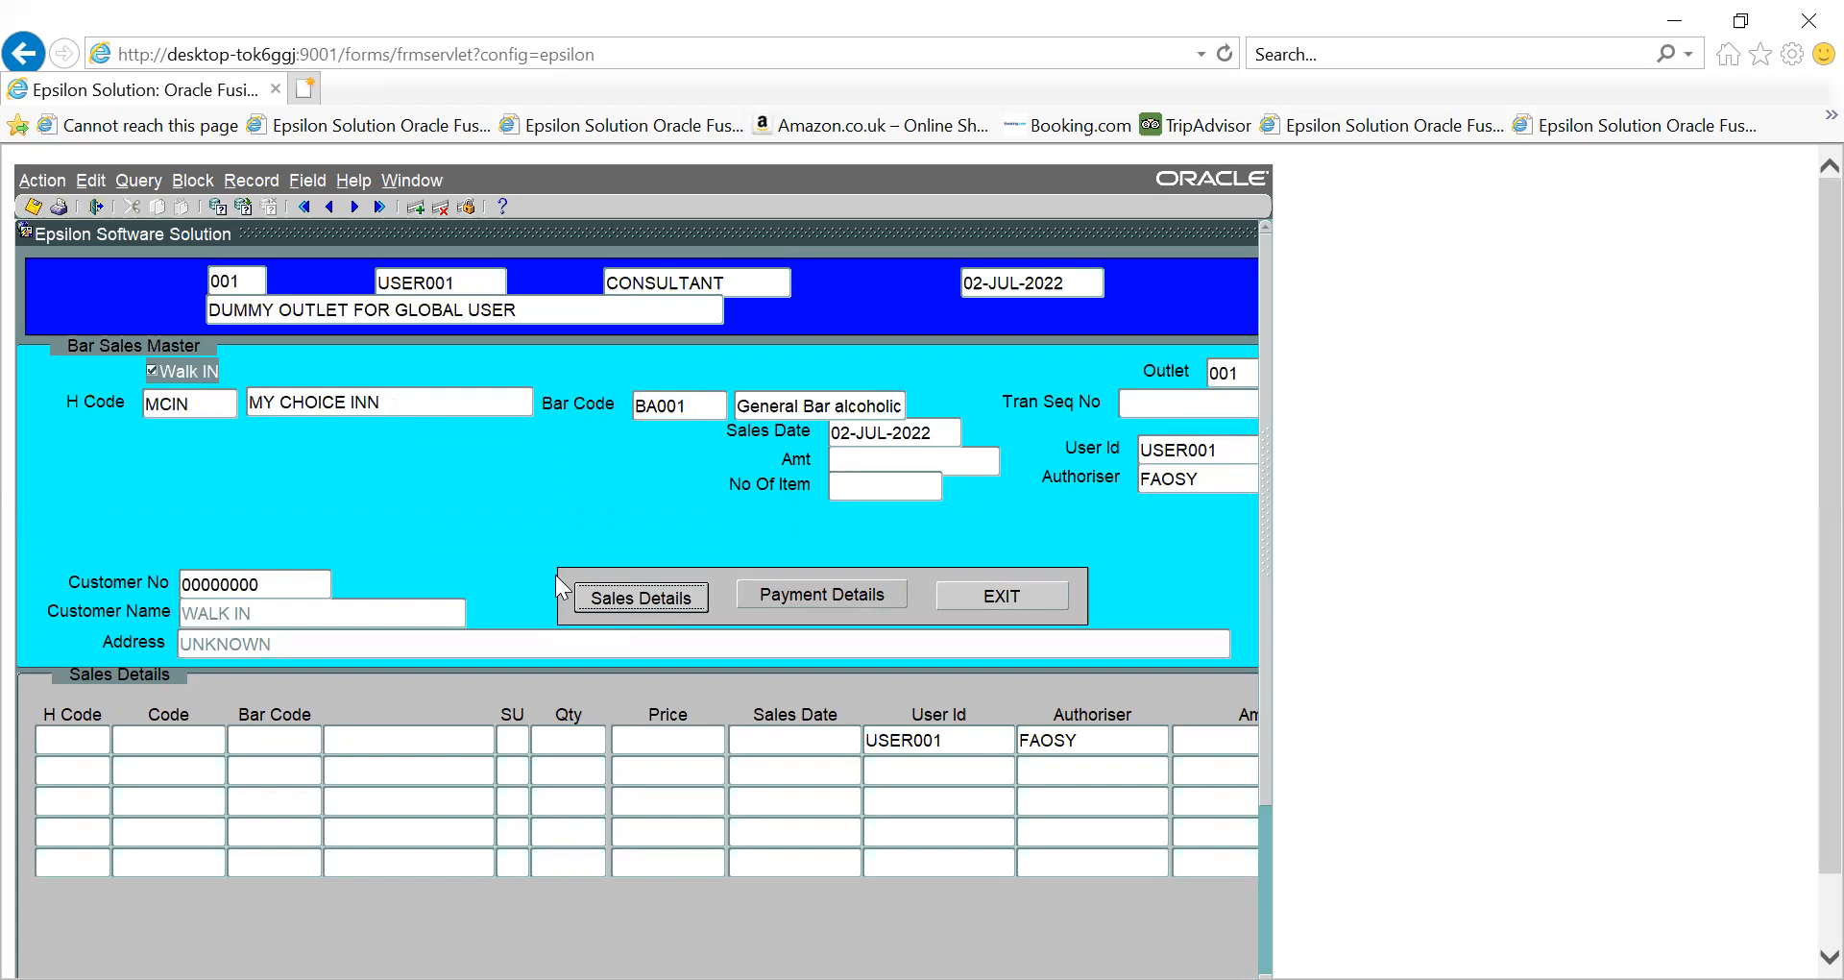
- Add sale lines ALCOHOL001 ×16, ALCOHOL003 STAR LARGER ×28 and ALCOHOL004 HARP LARGER ×32
left_click(657, 601)
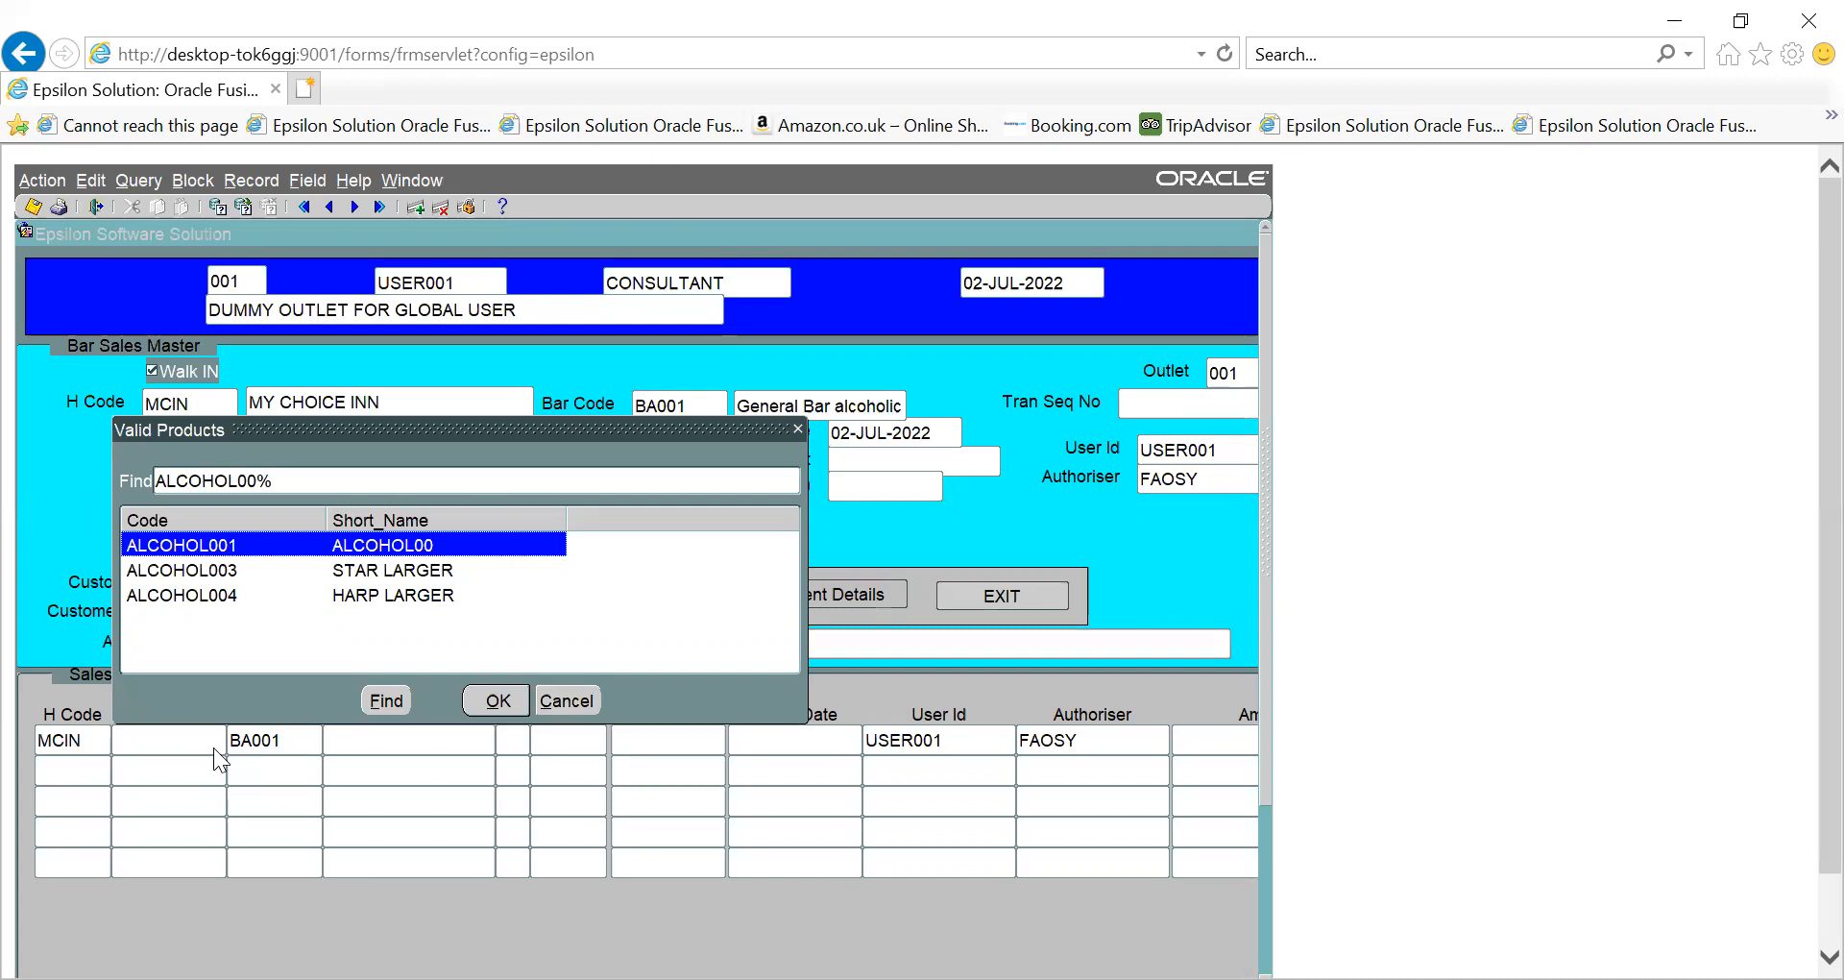
key("Return")
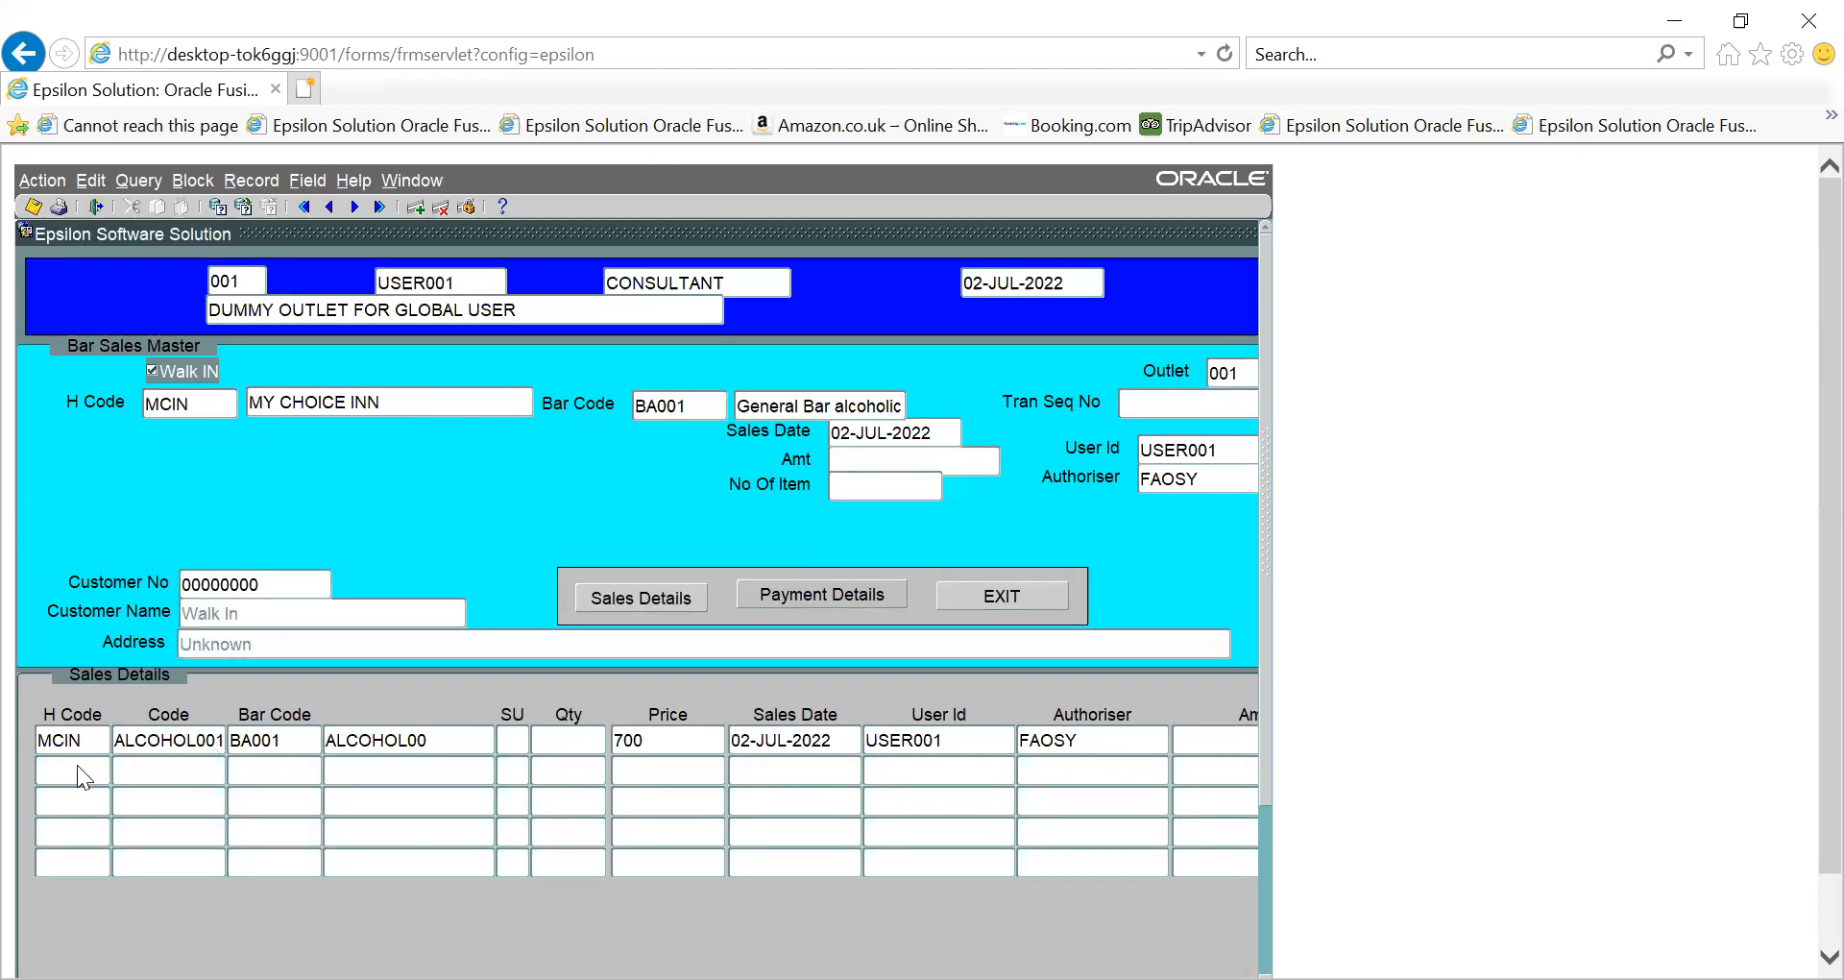
type("U")
type("16")
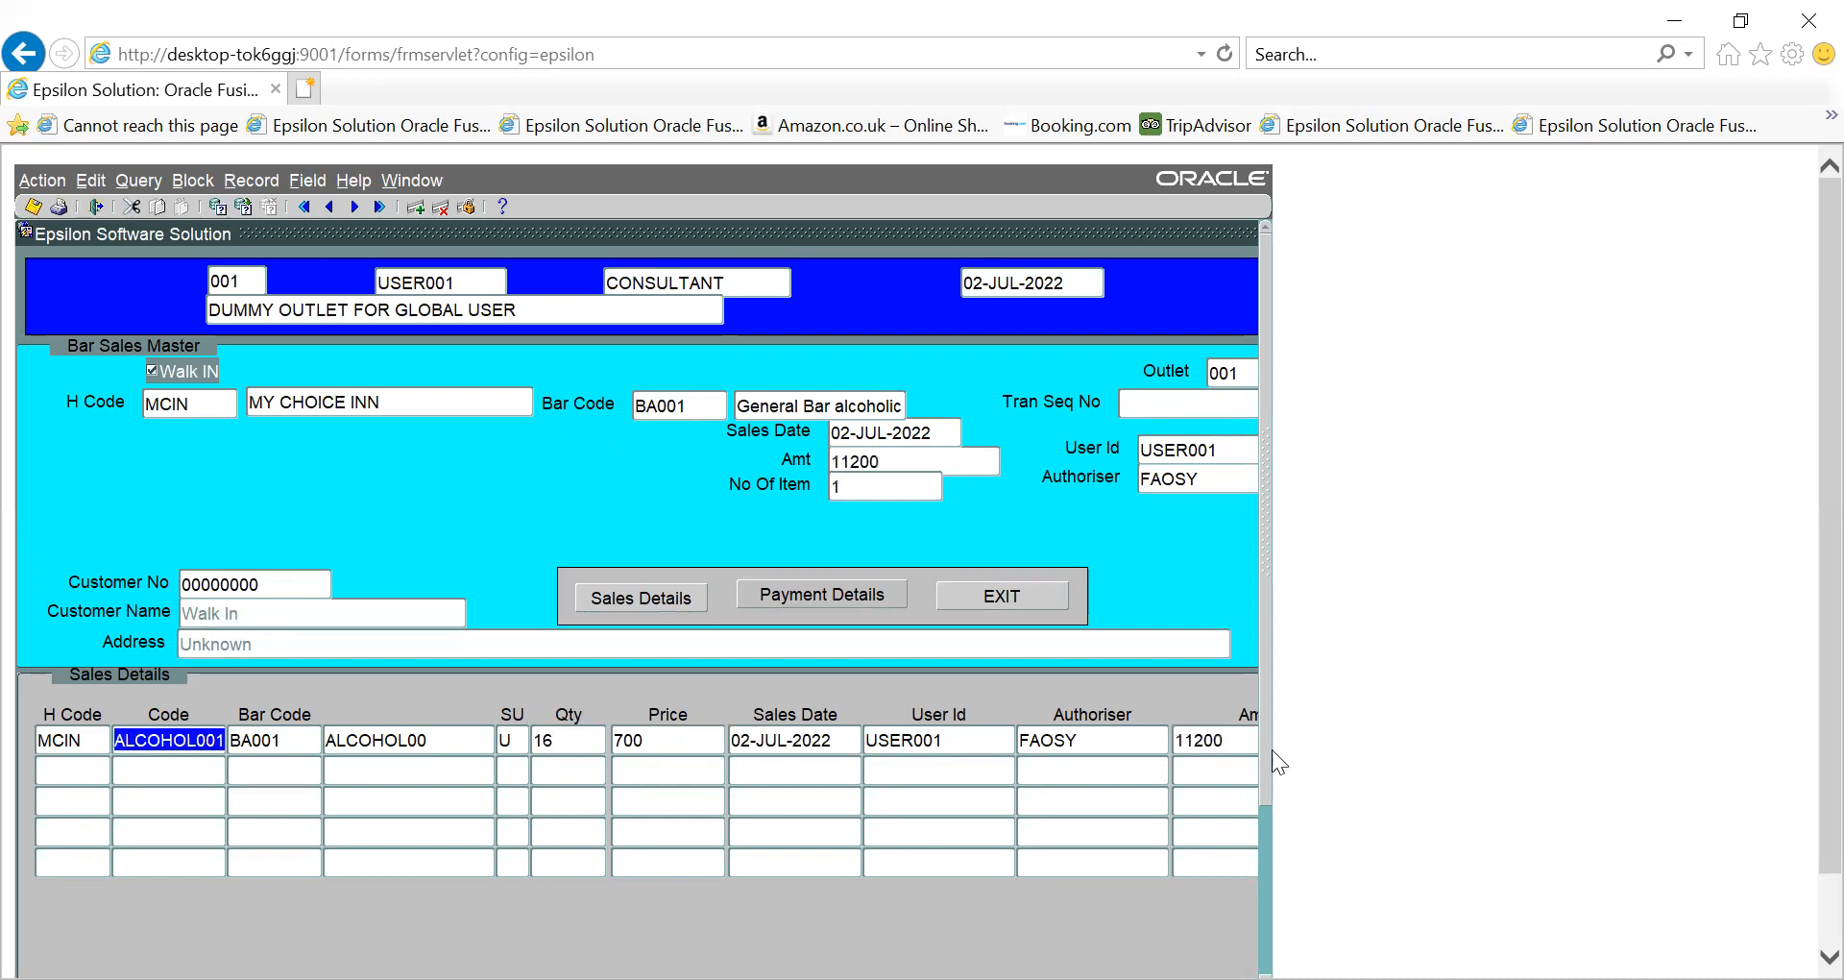
key("Down")
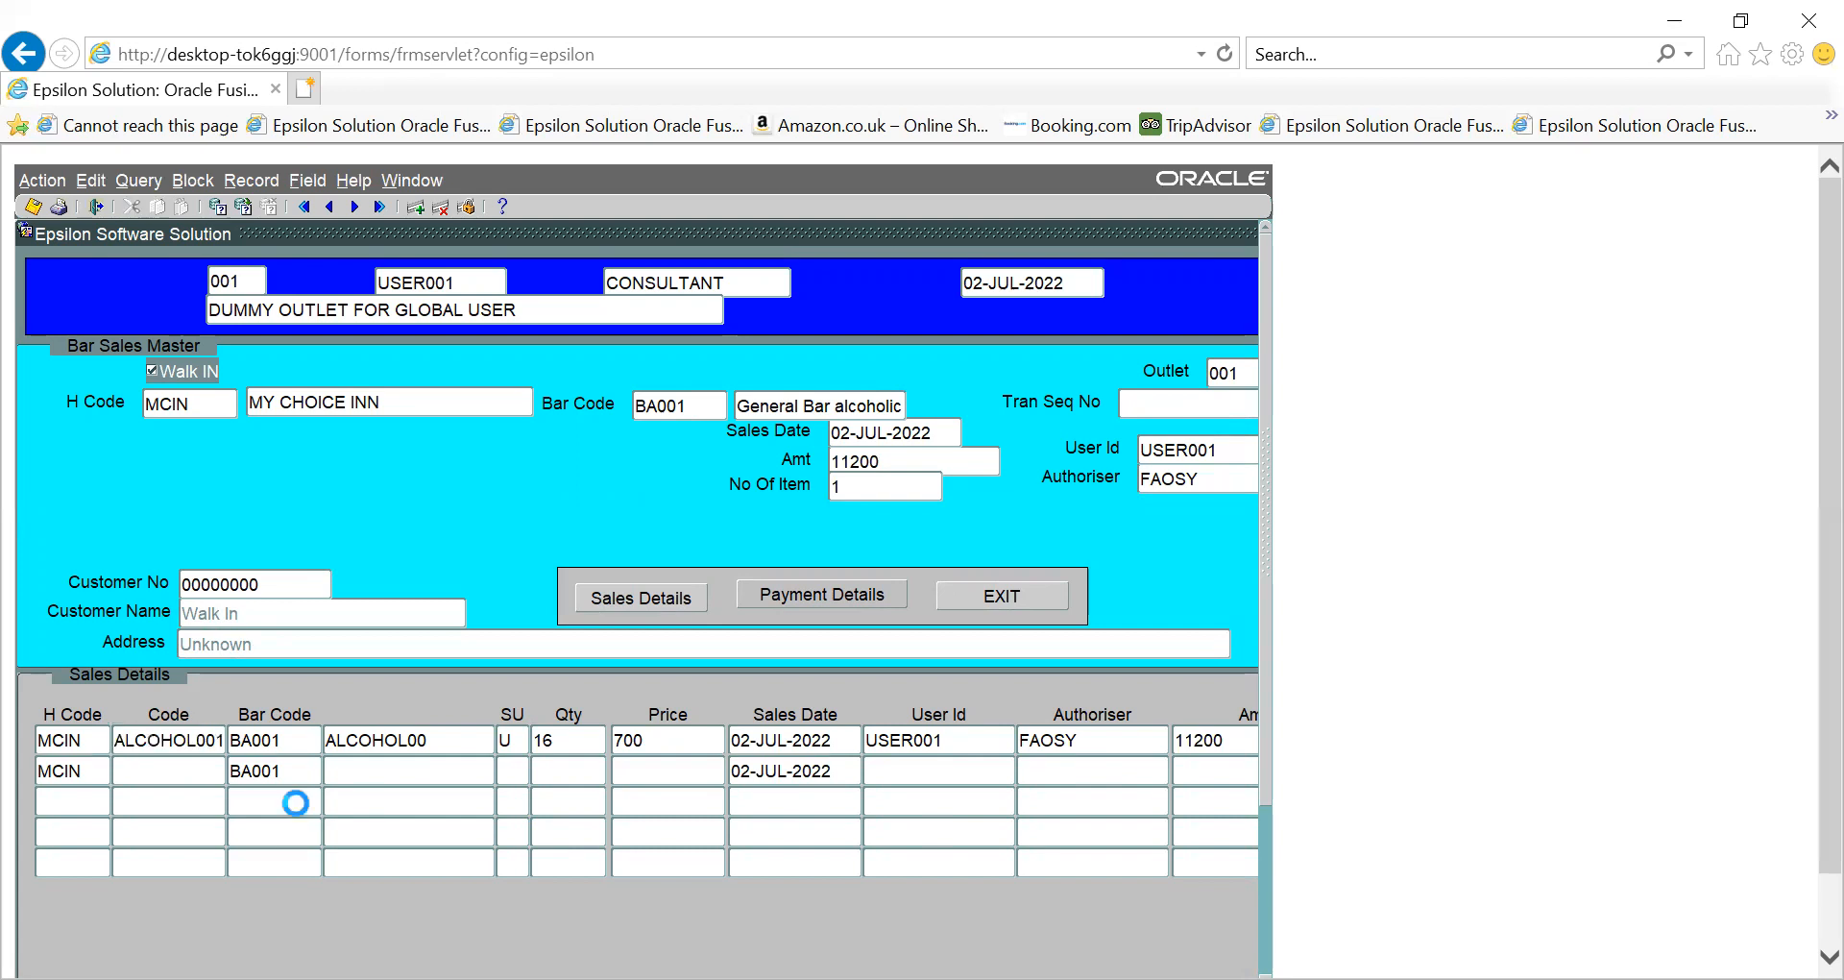
key("Down")
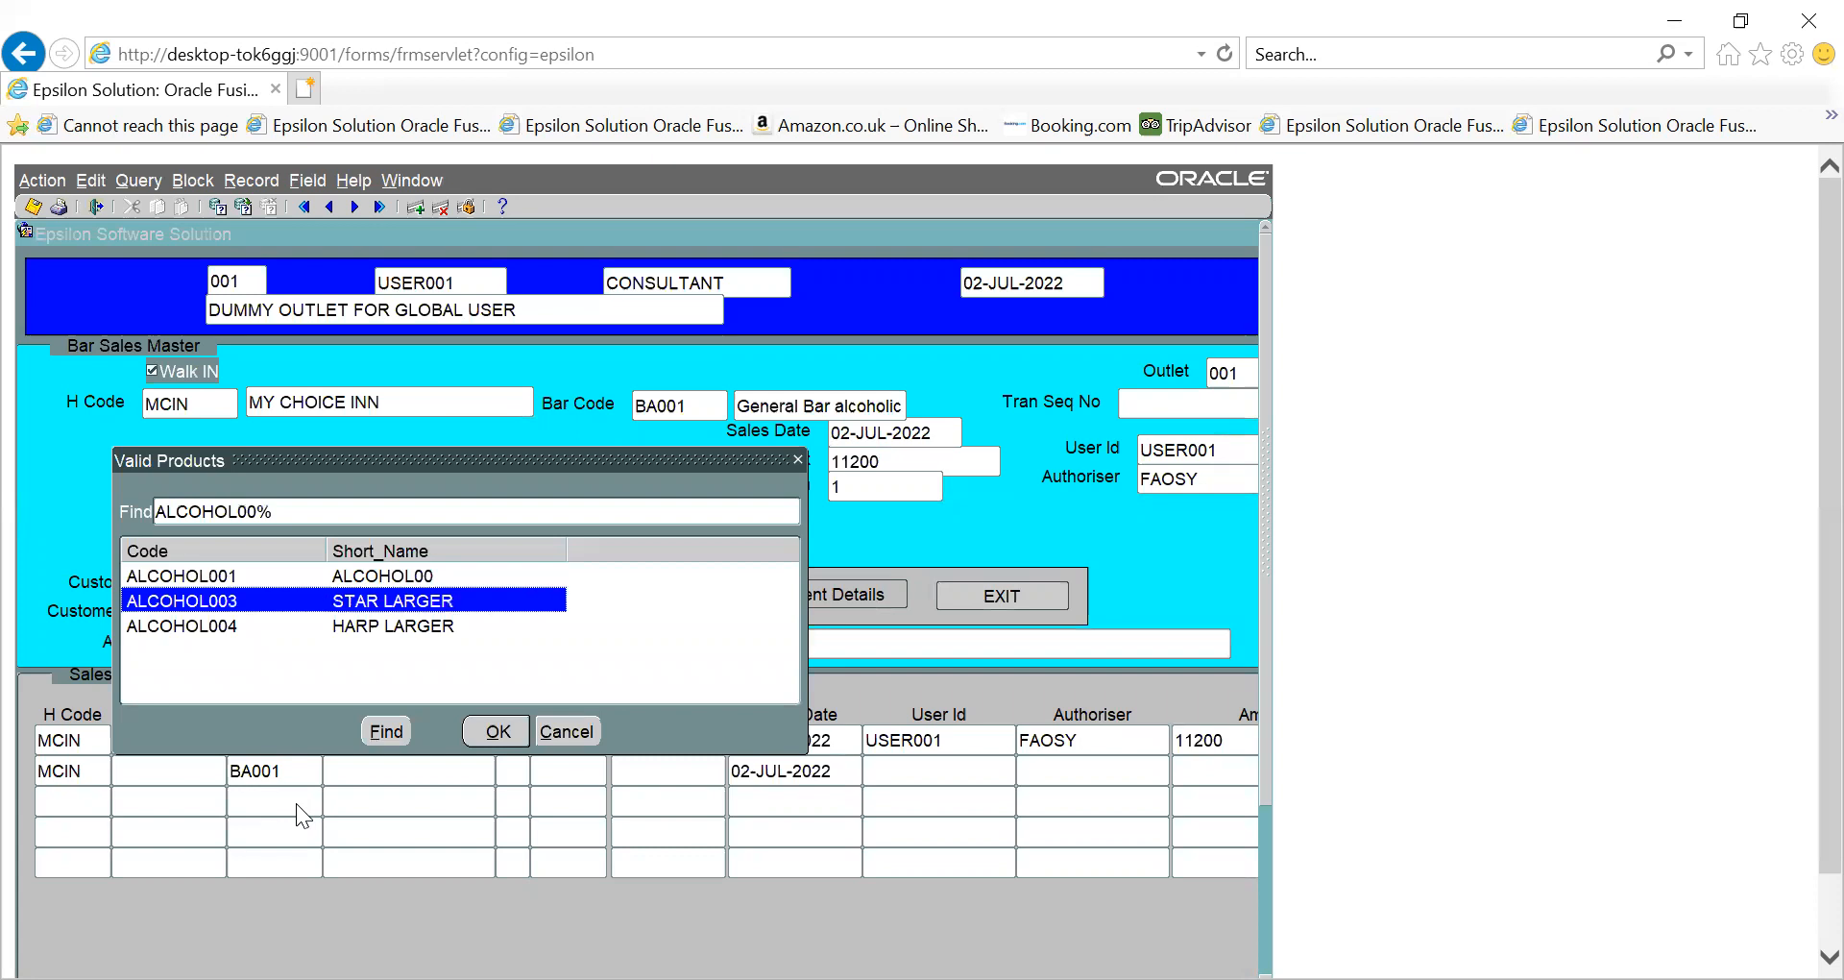
key("Return")
type("U")
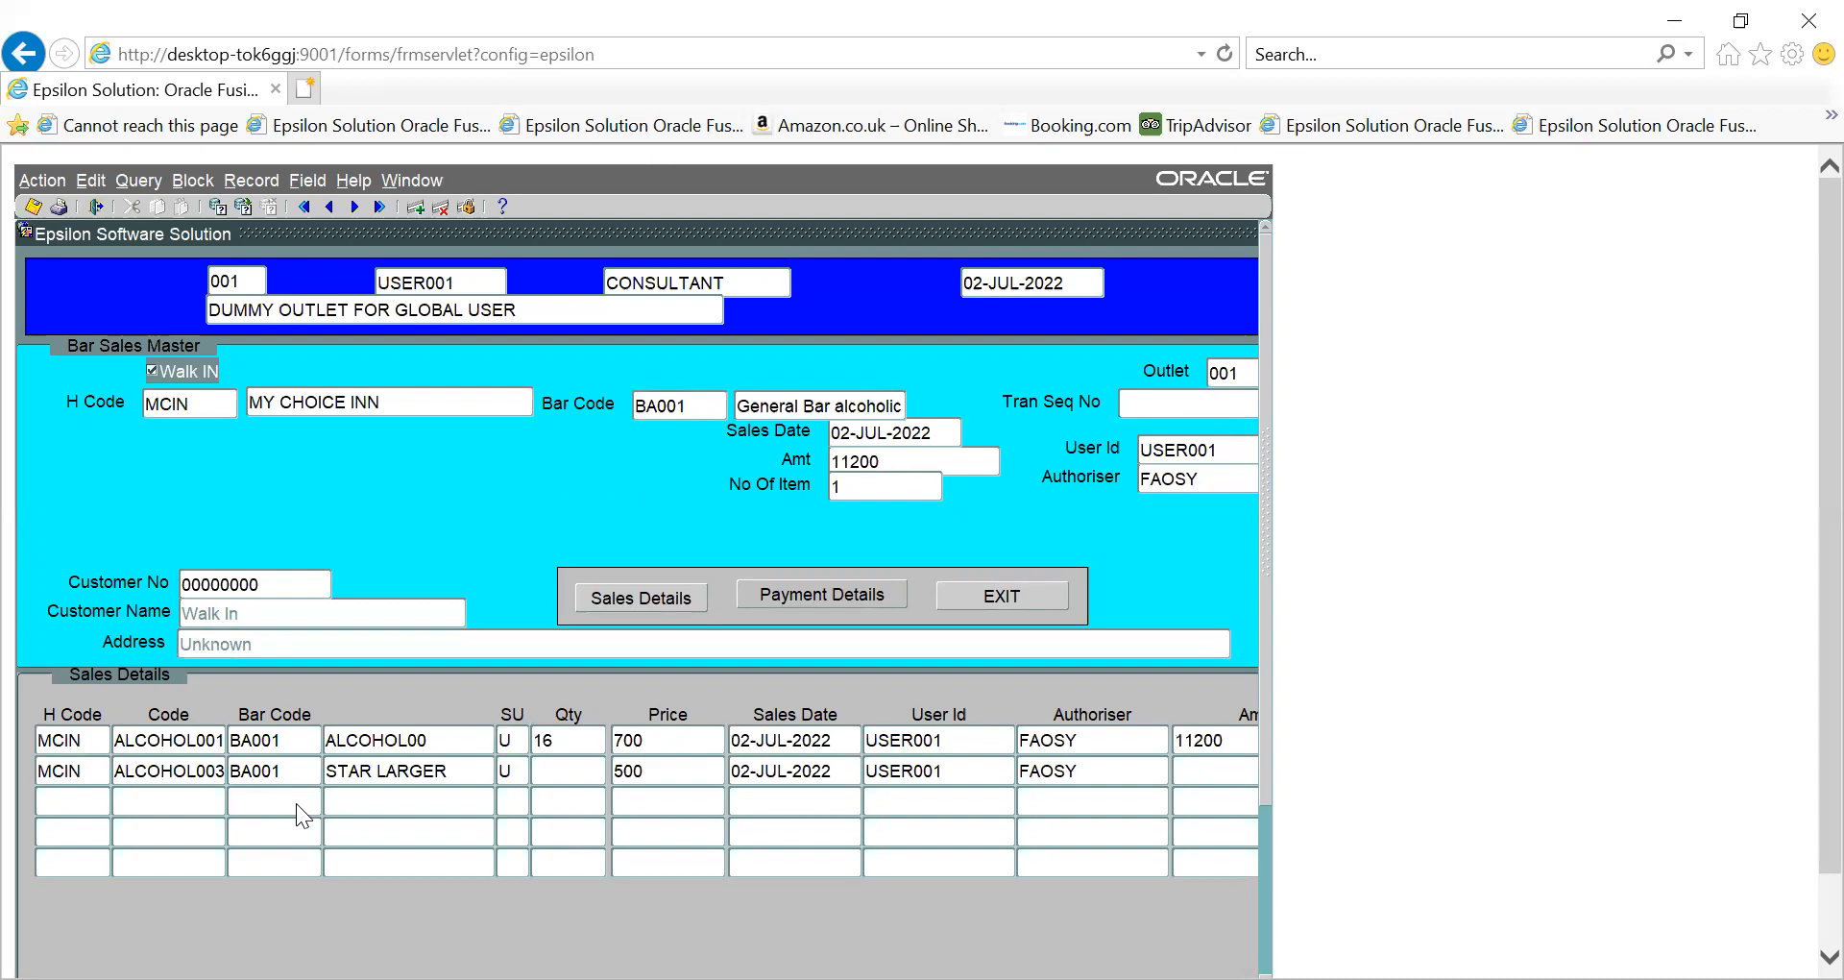
type("28")
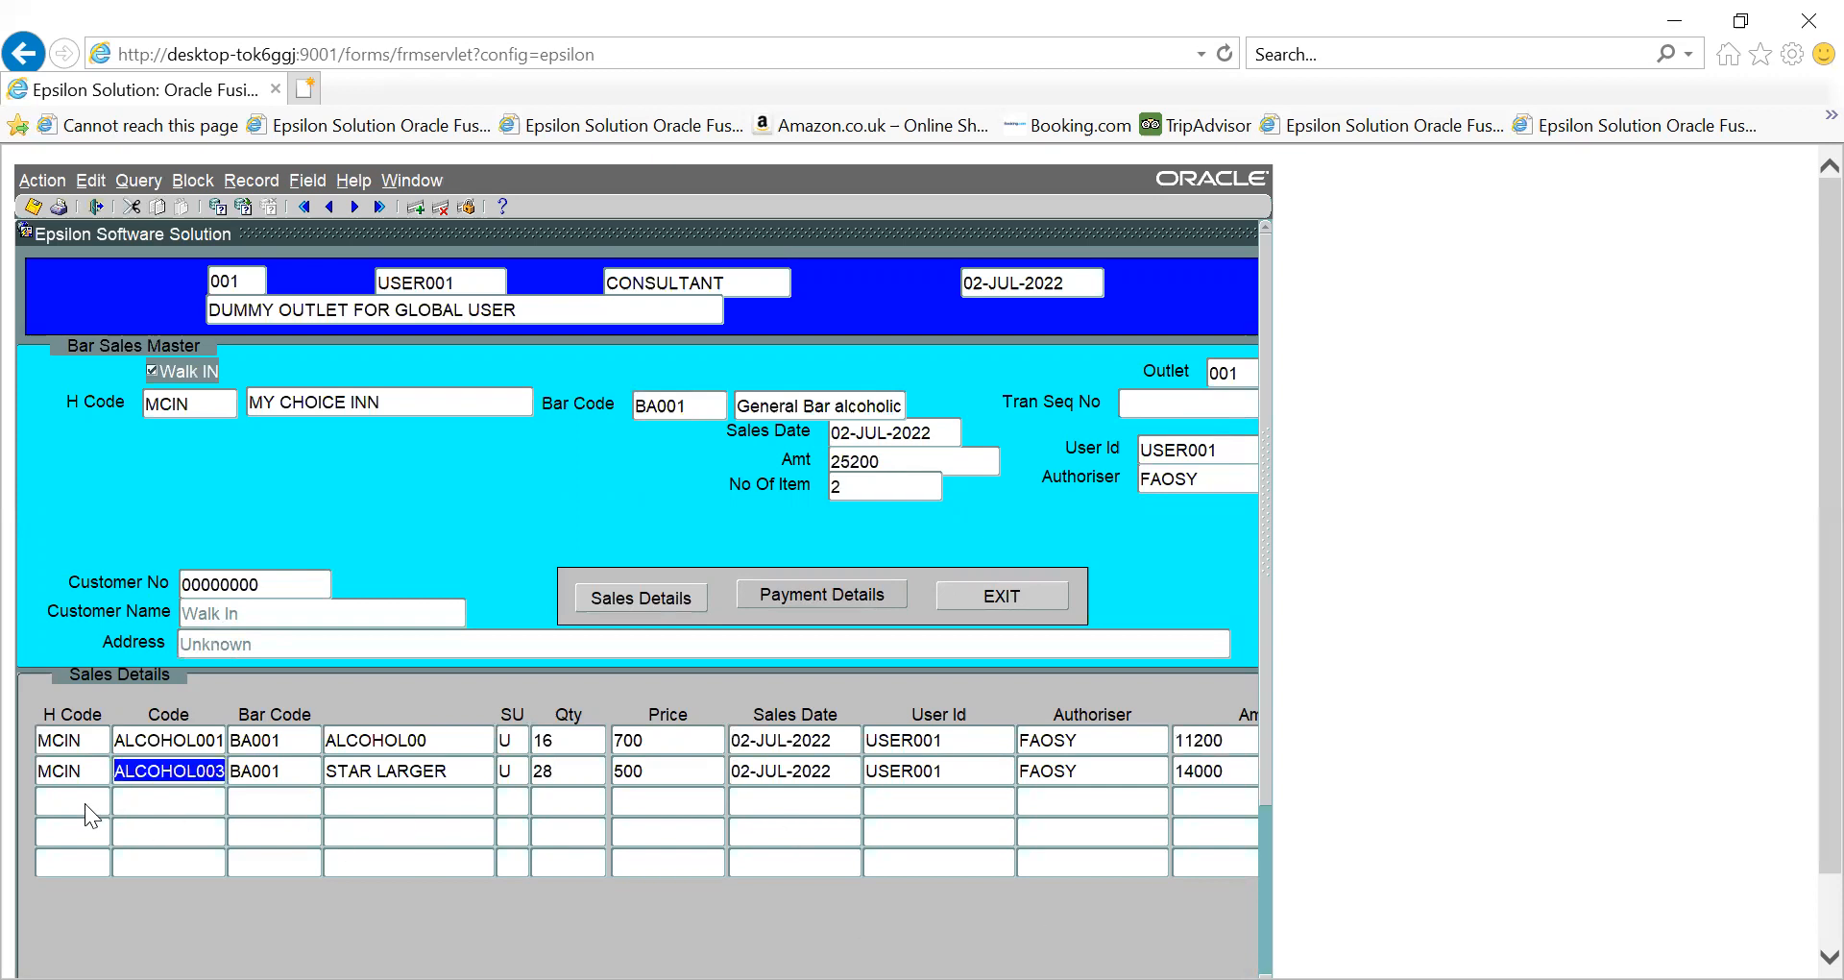
left_click(149, 801)
key("ctrl+l")
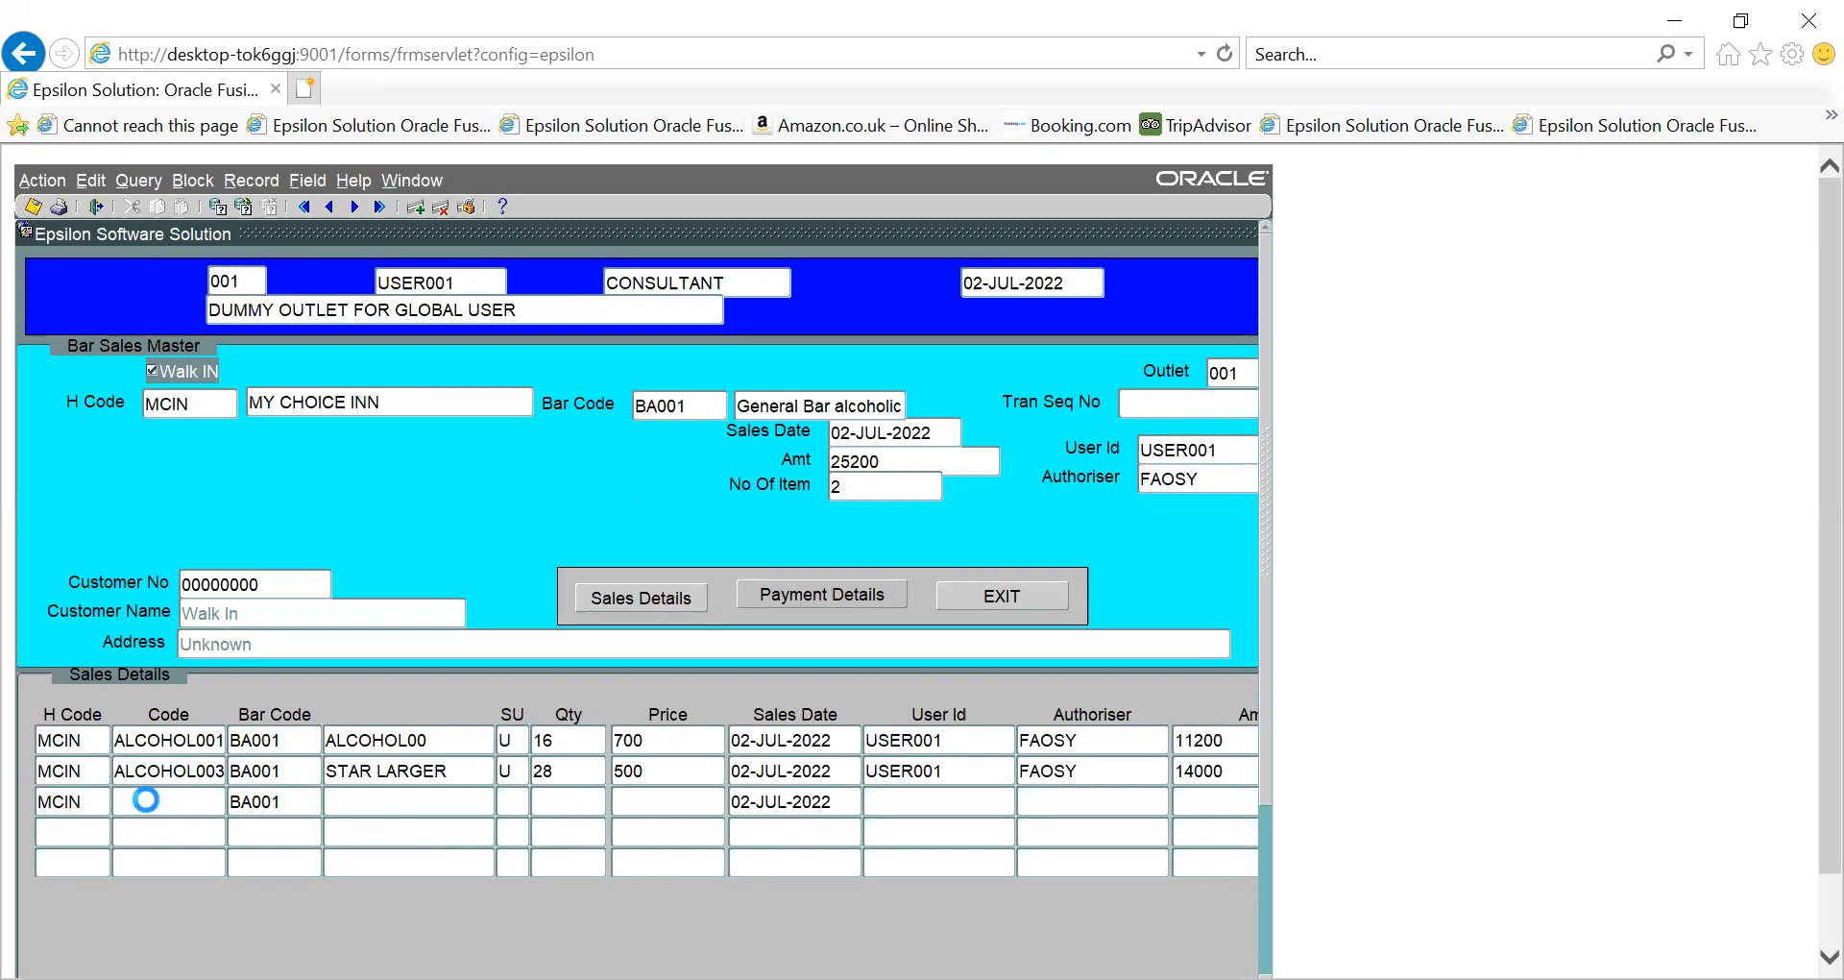
key("Down")
key("Down")
key("Return")
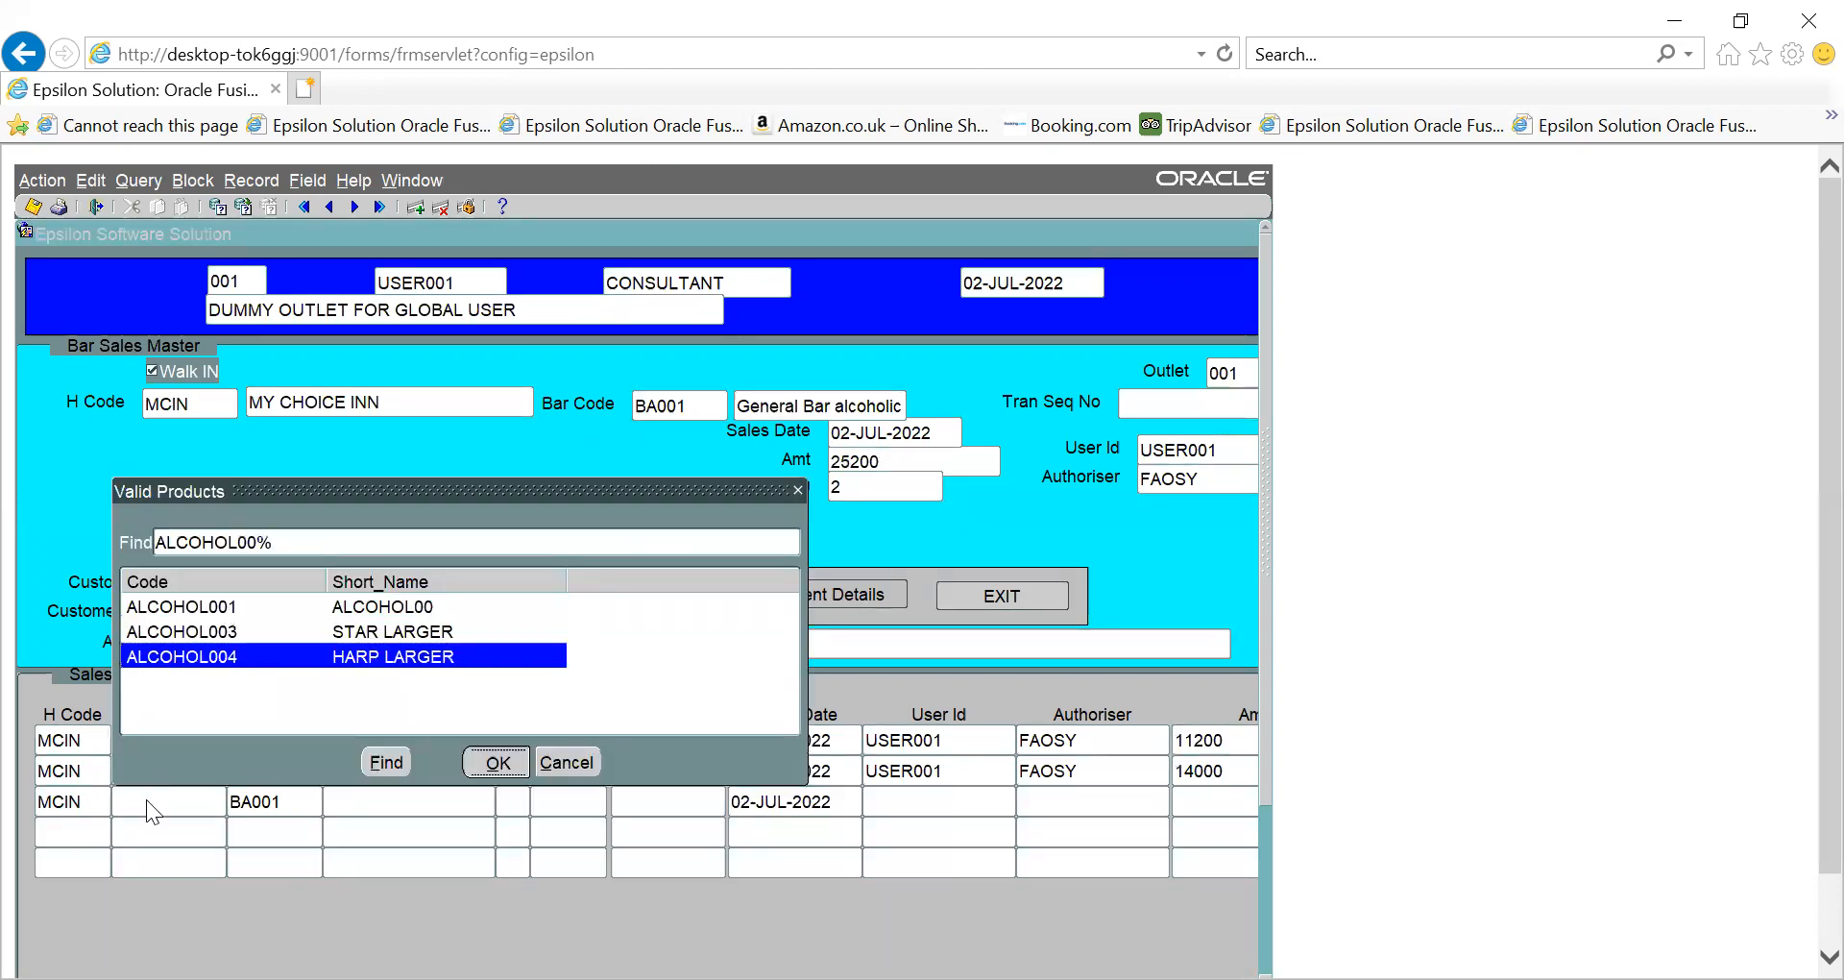
type("U")
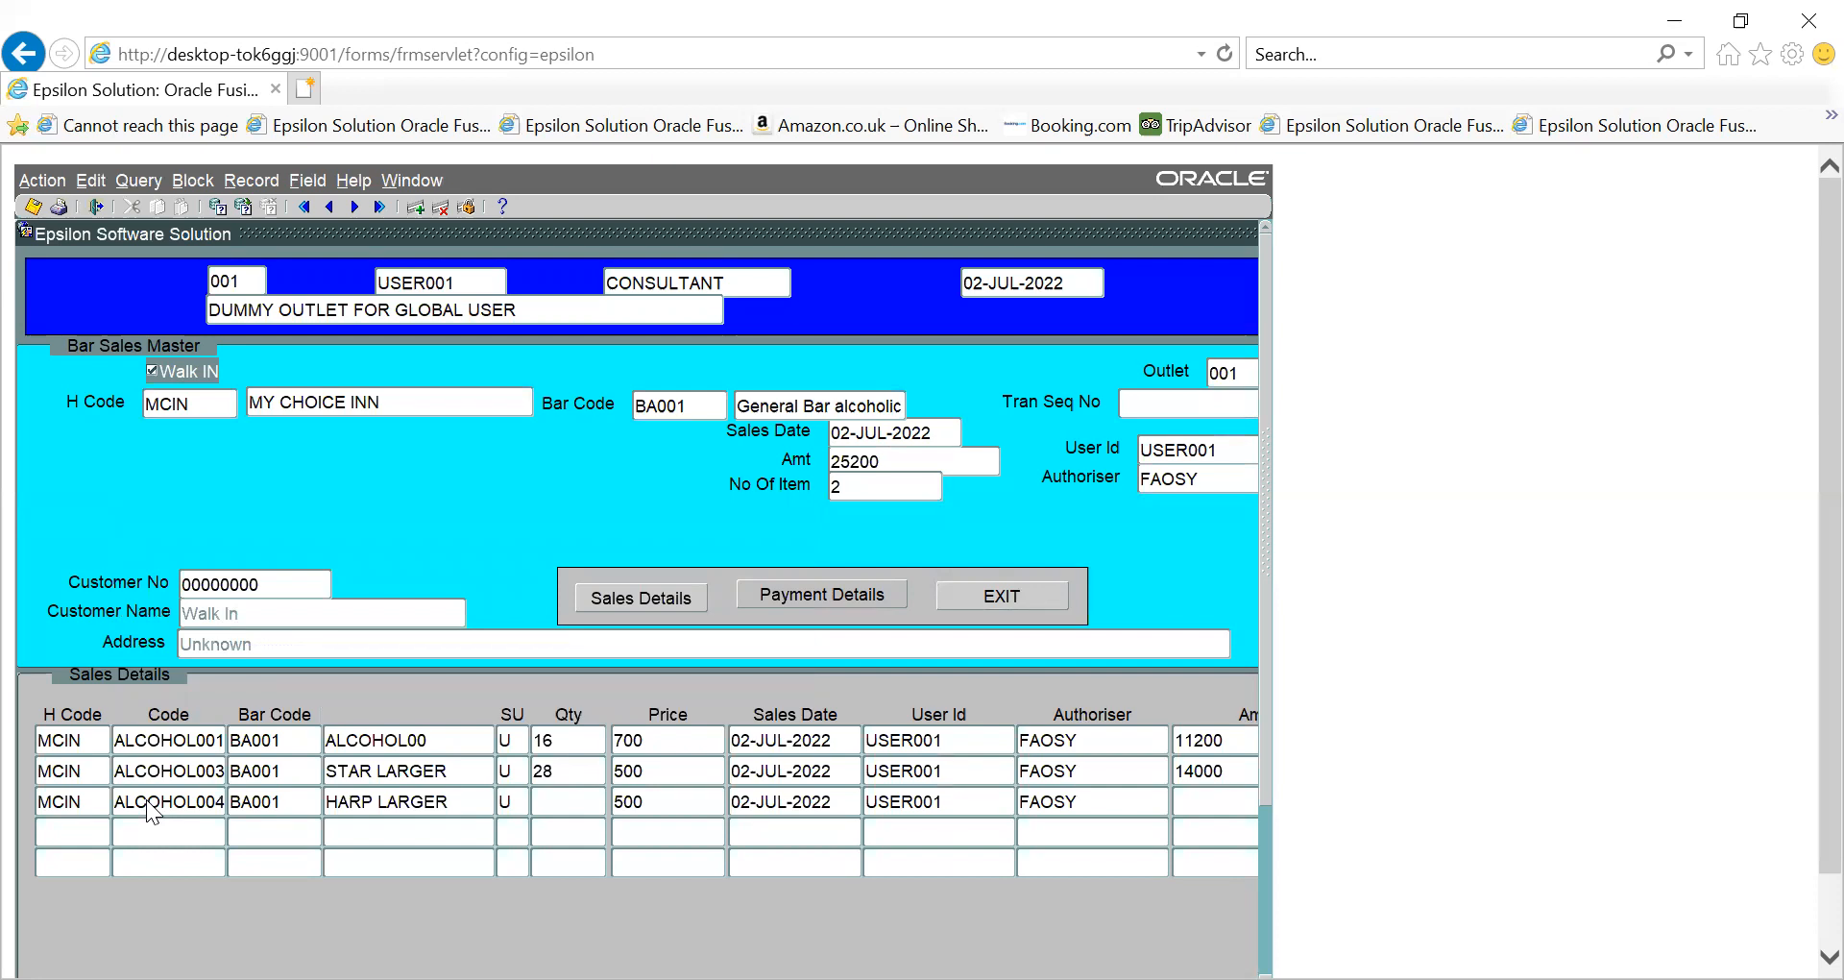
type("32")
left_click(146, 799)
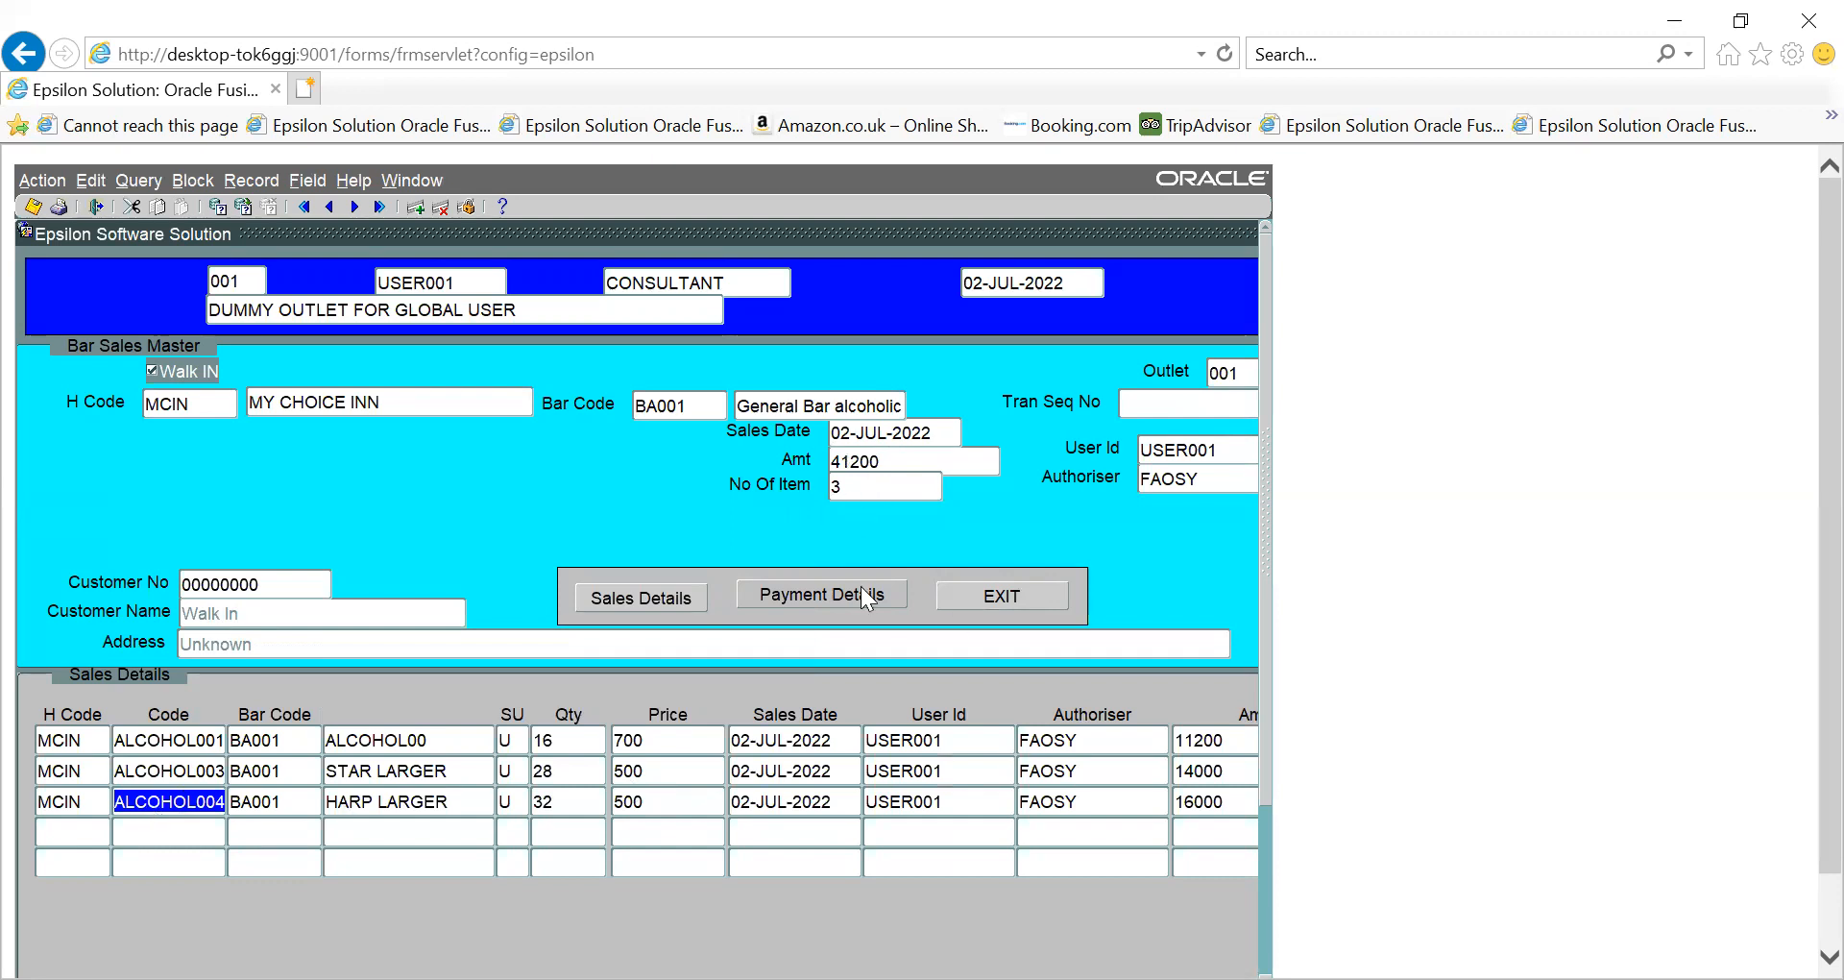
- Record a CSH payment of 41200 through bank 000 PIGI BANK (LOCAL) and save the bar sale
left_click(830, 598)
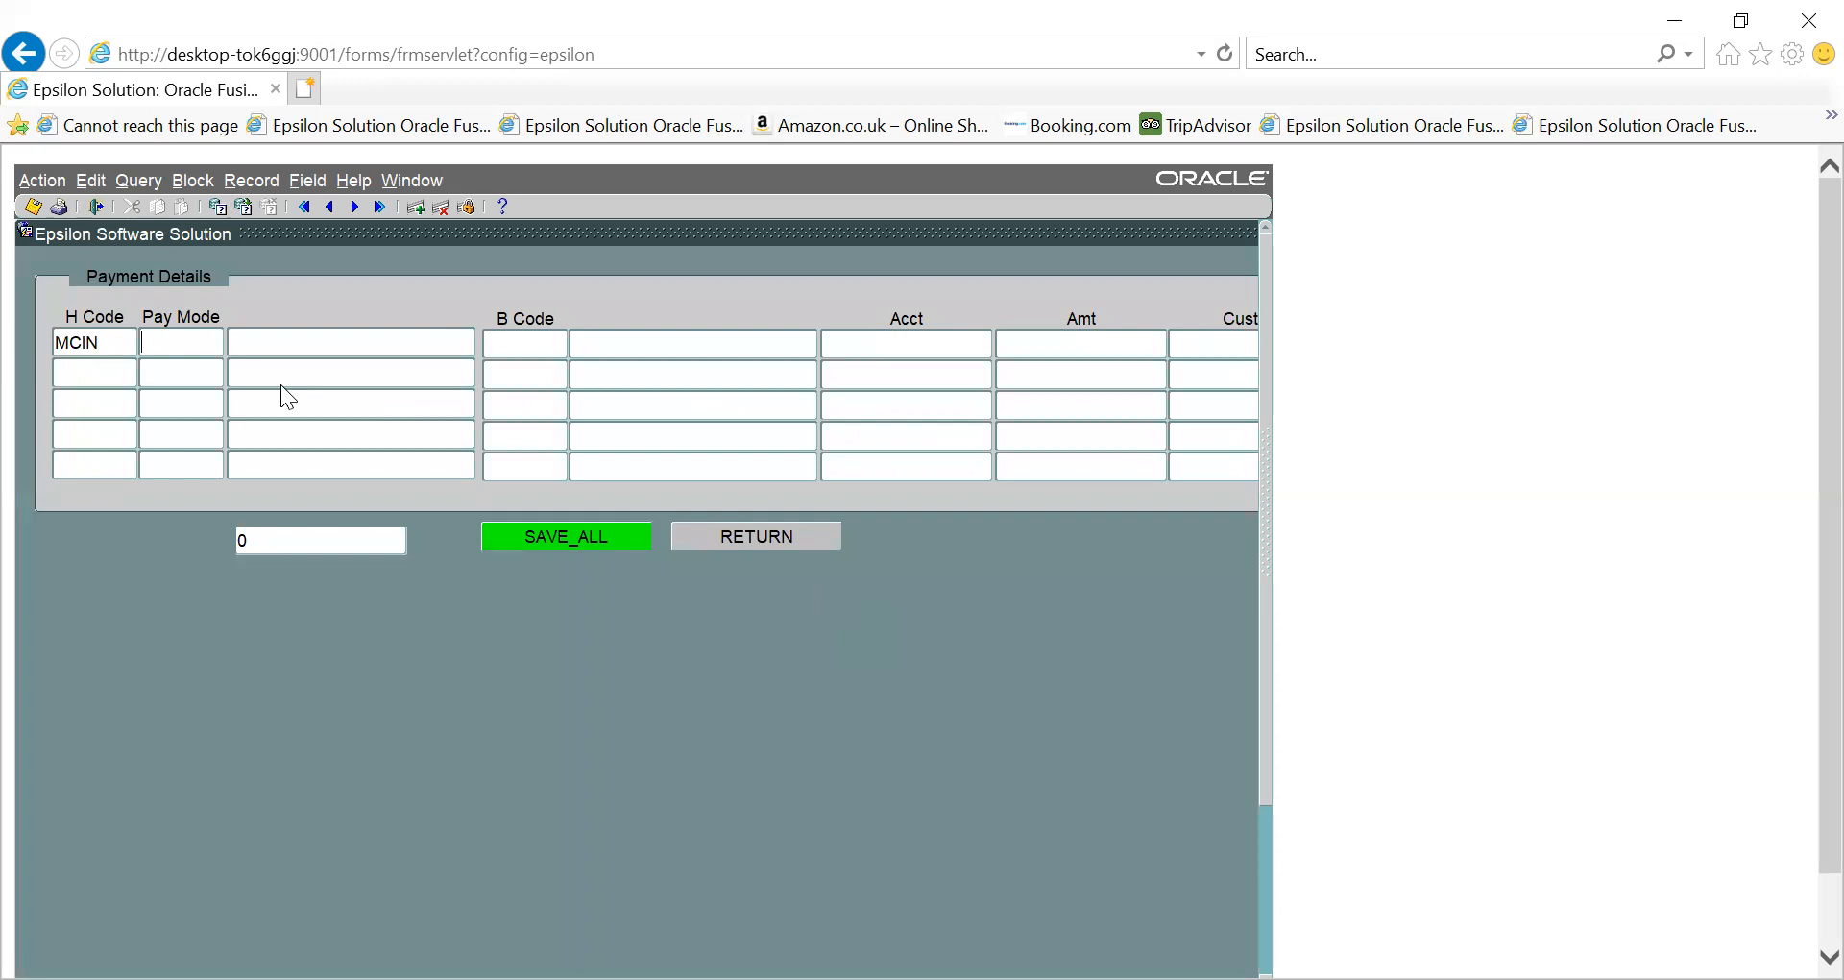
type("CSH")
key("ctrl+l")
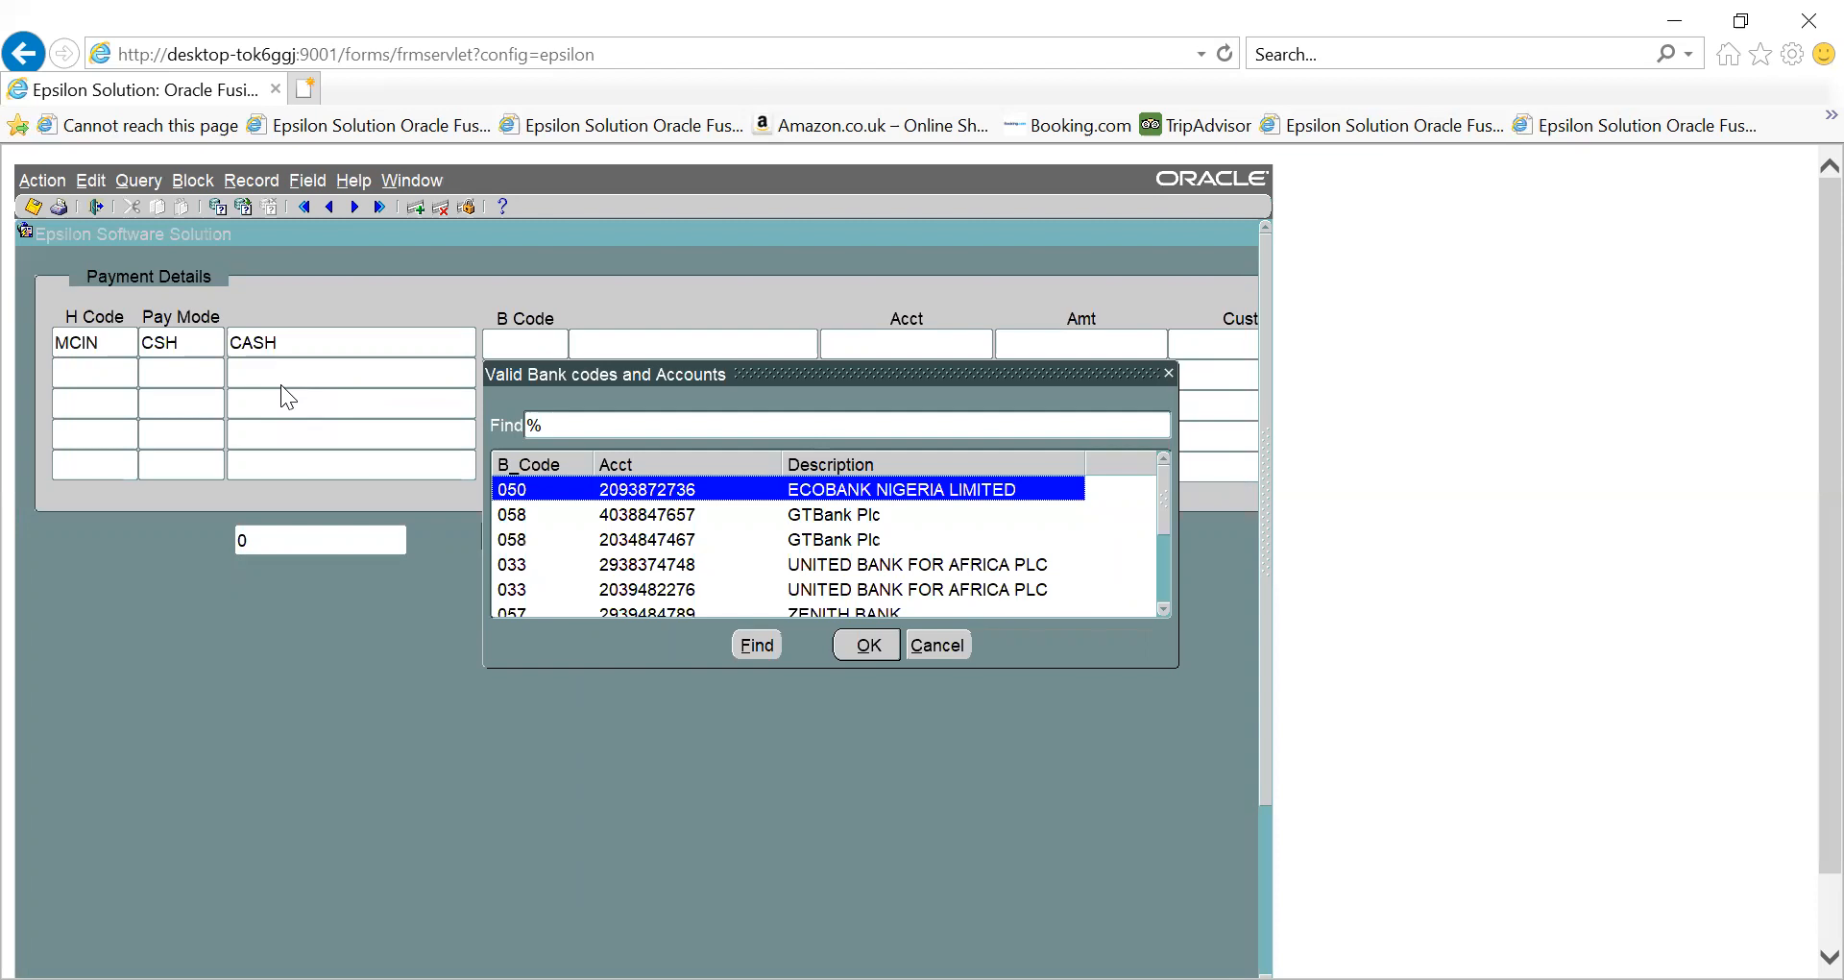
key("Down")
key("Down")
key("Down")
key("Down")
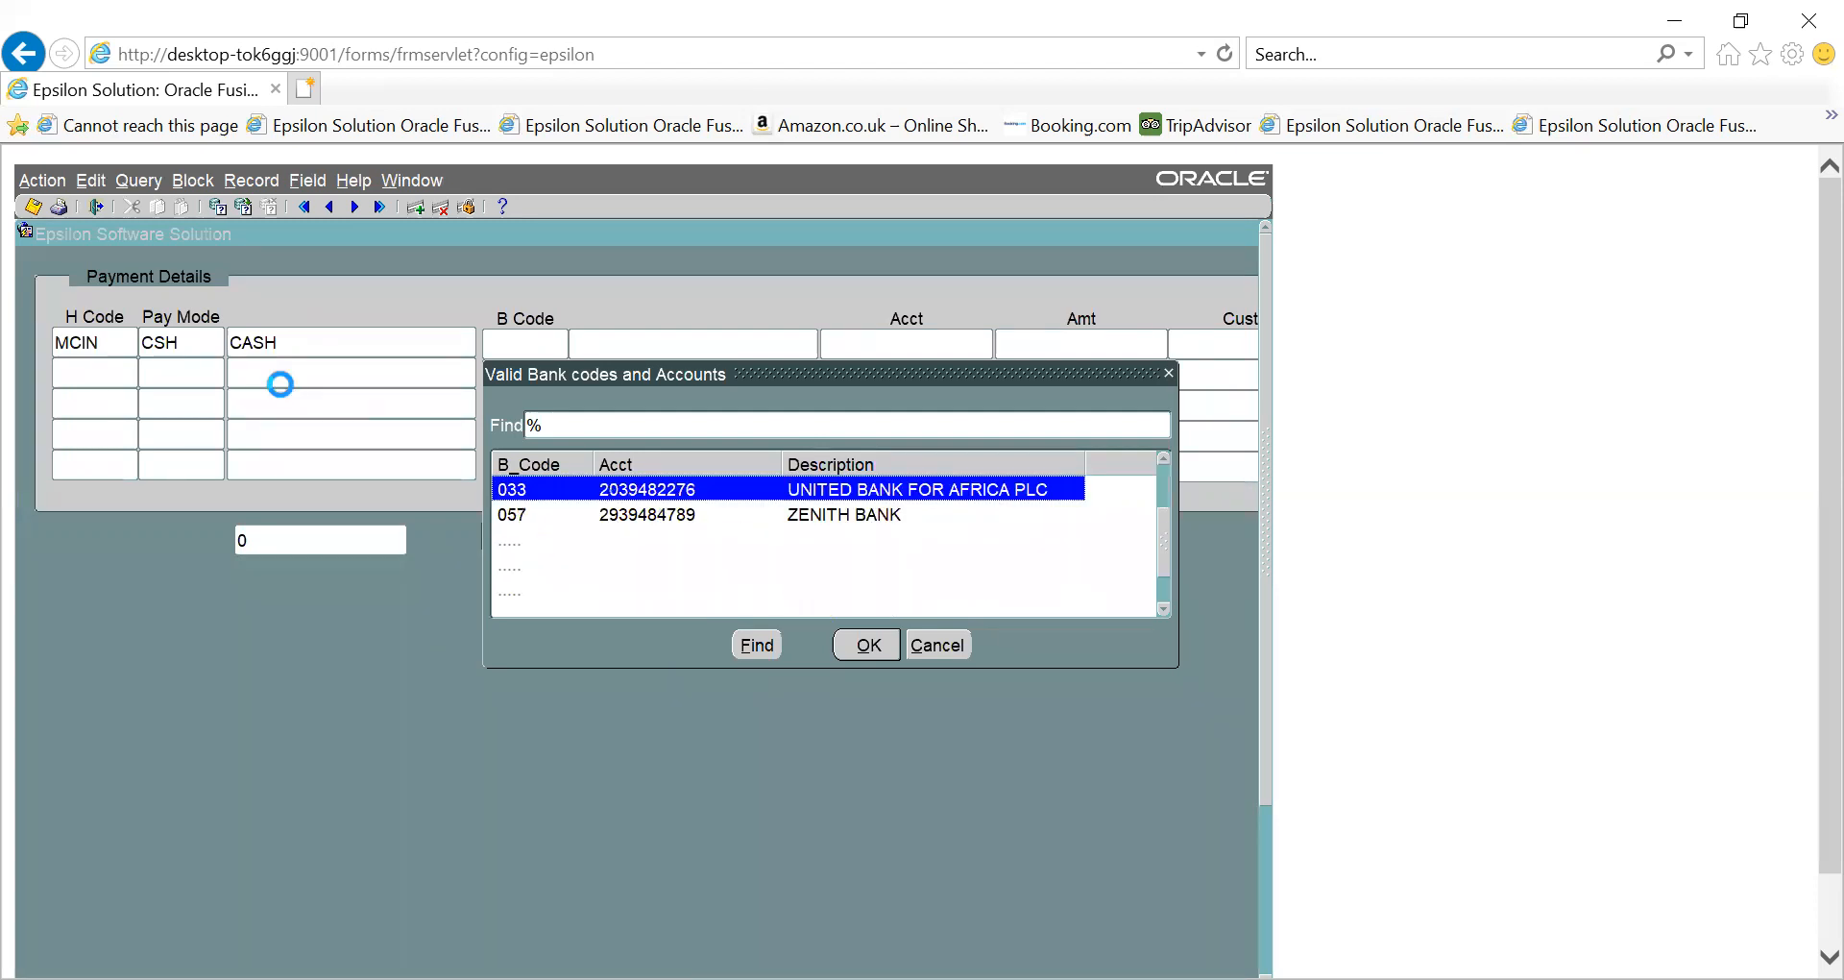
key("Down")
key("Down")
key("Down")
key("Down")
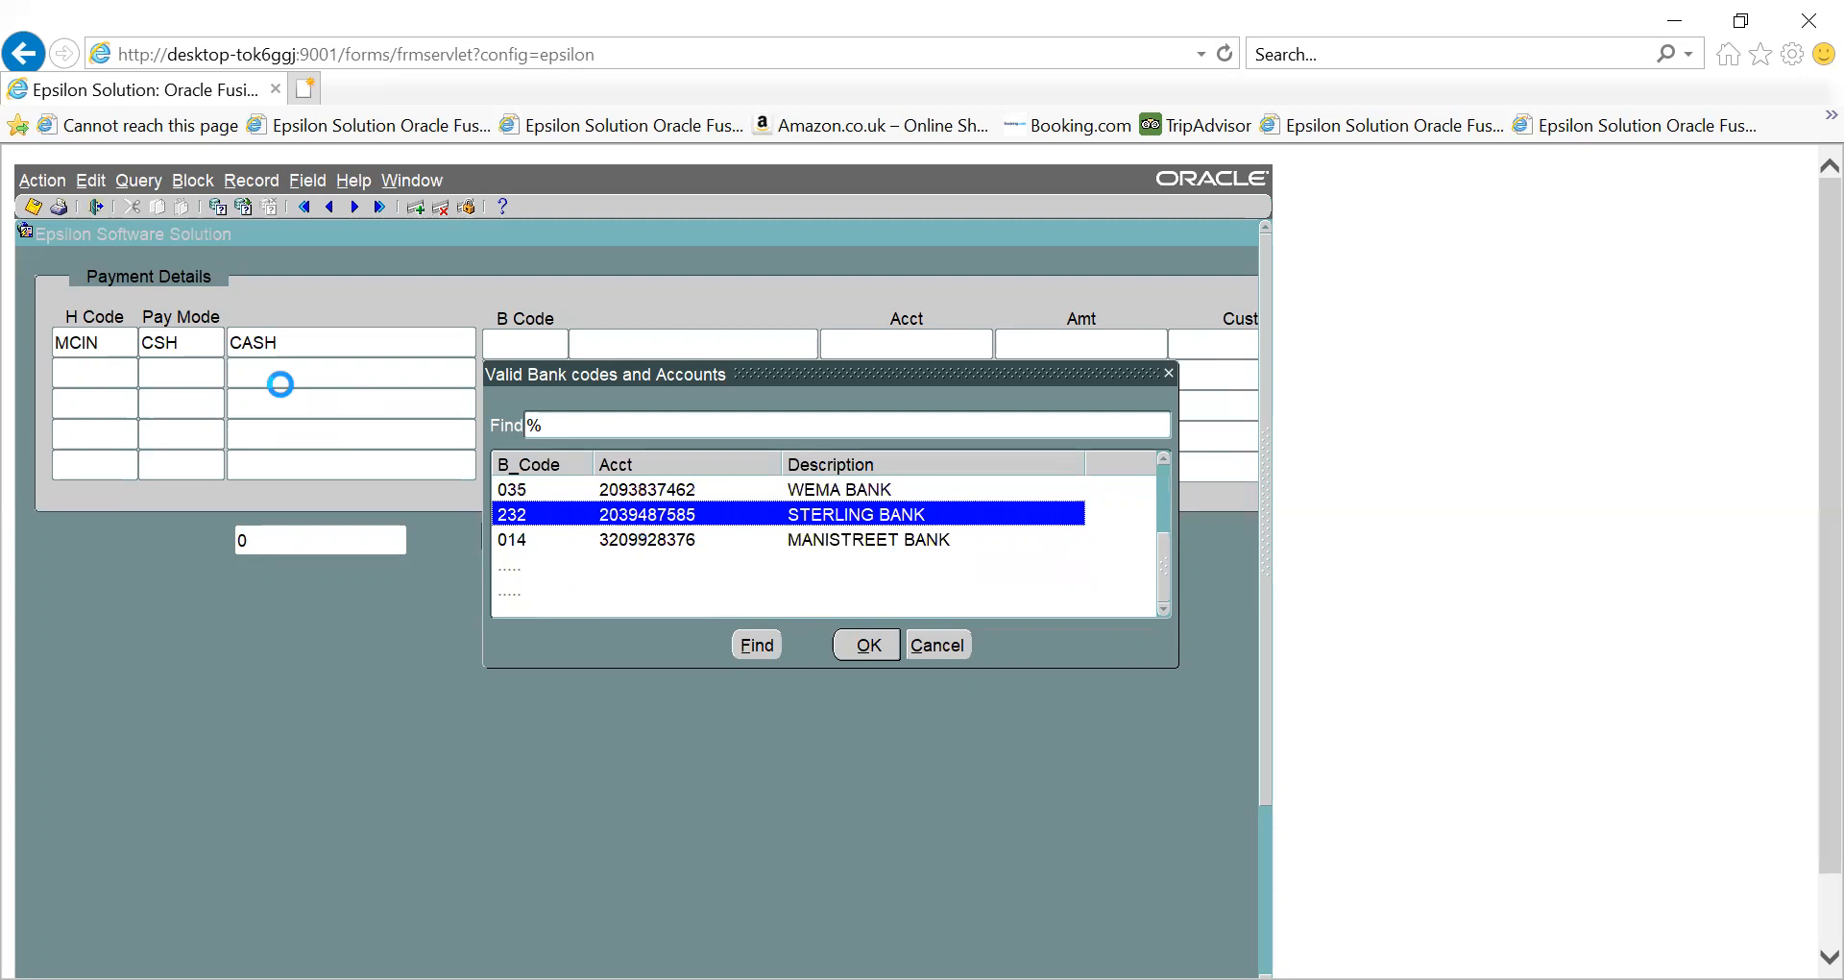
key("Down")
key("Down")
key("Down")
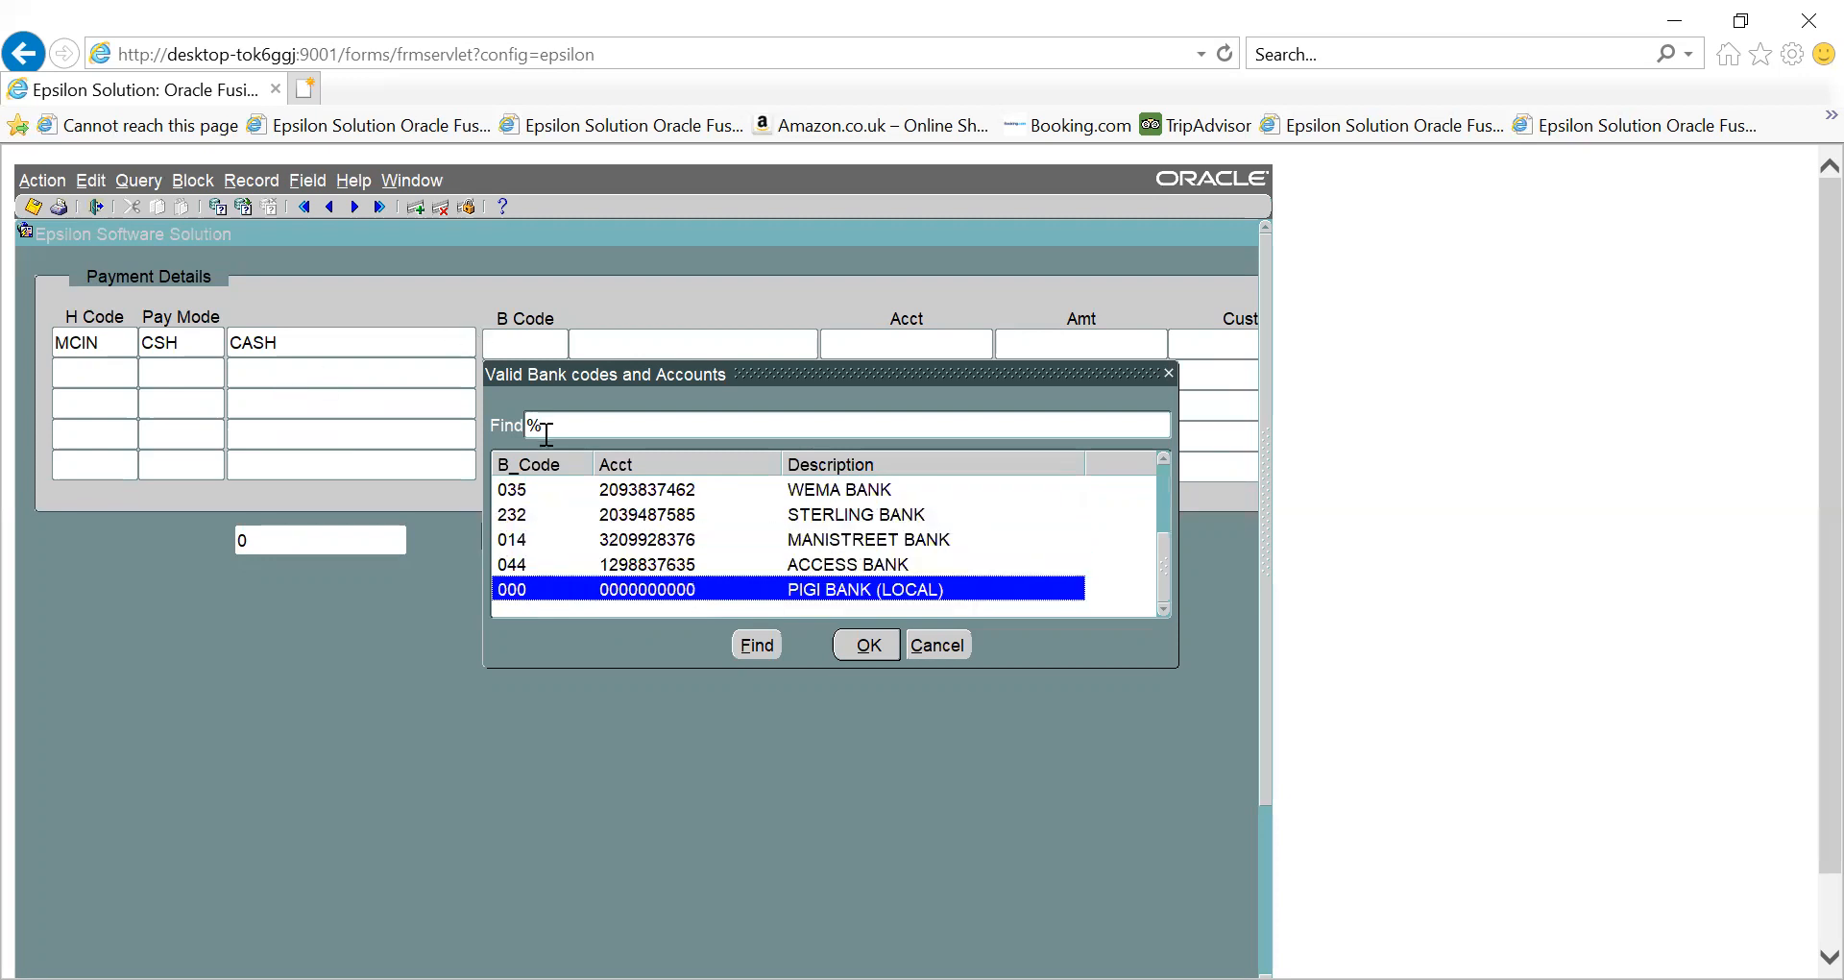
left_click(867, 645)
key("Tab")
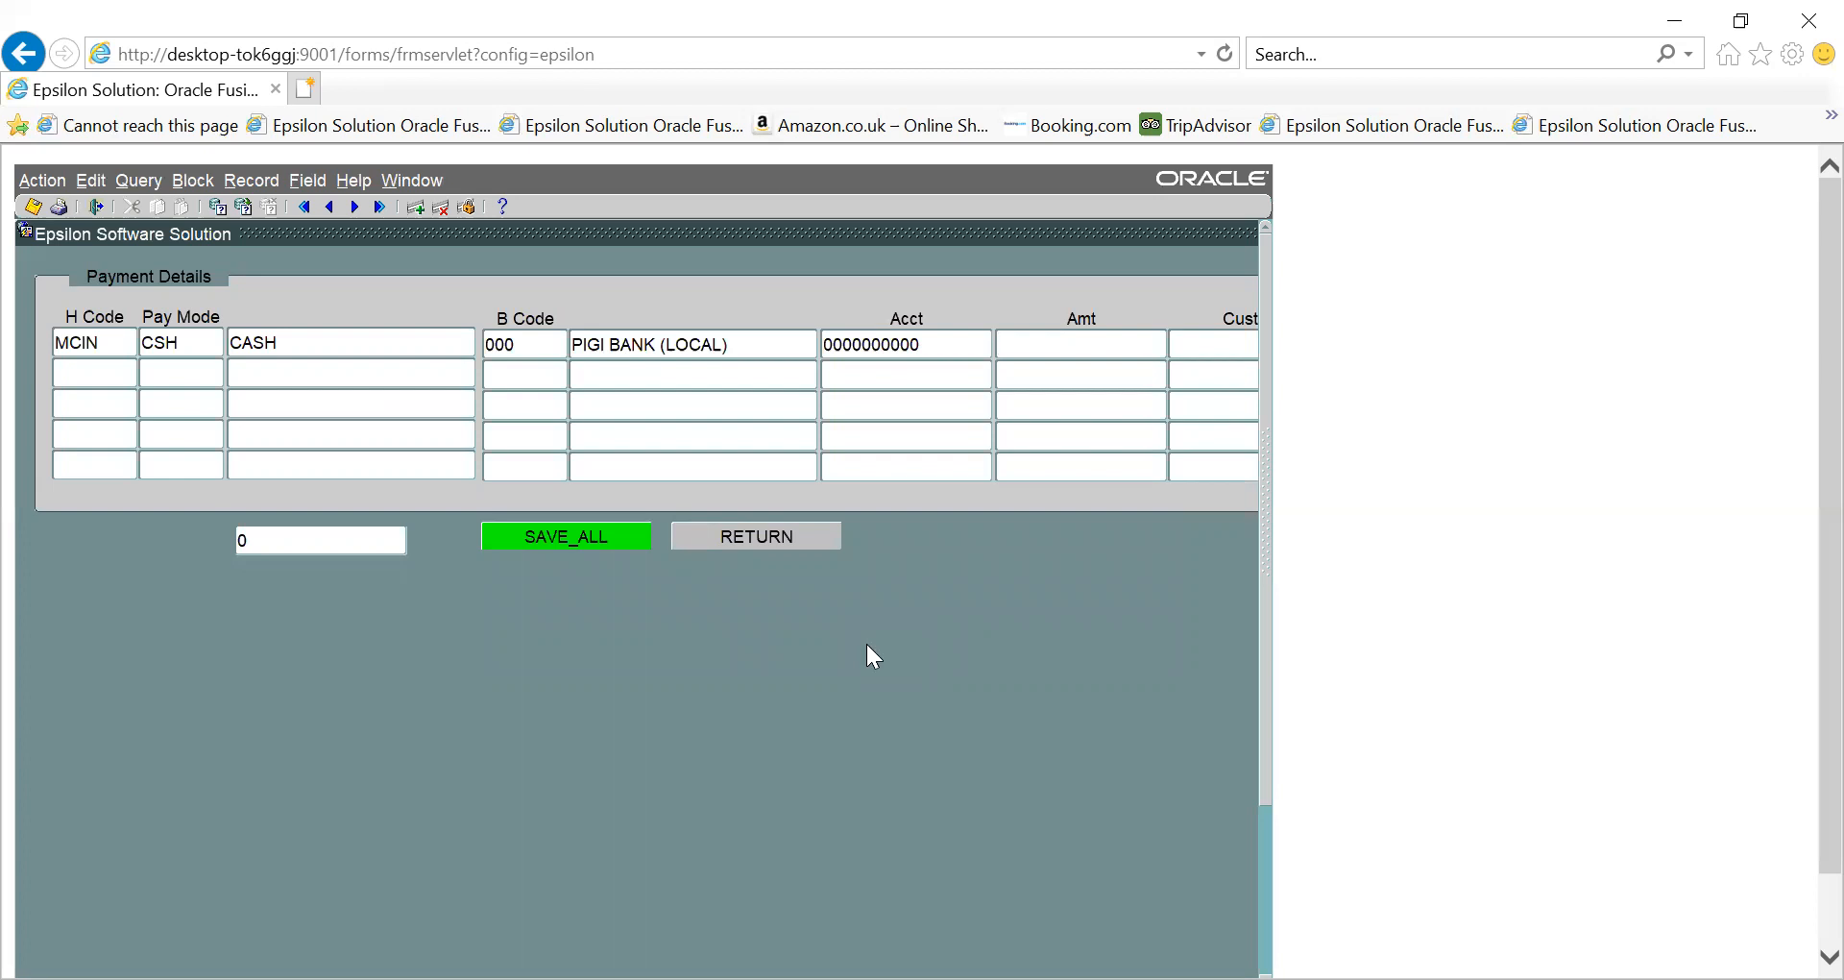
type("41200")
key("Tab")
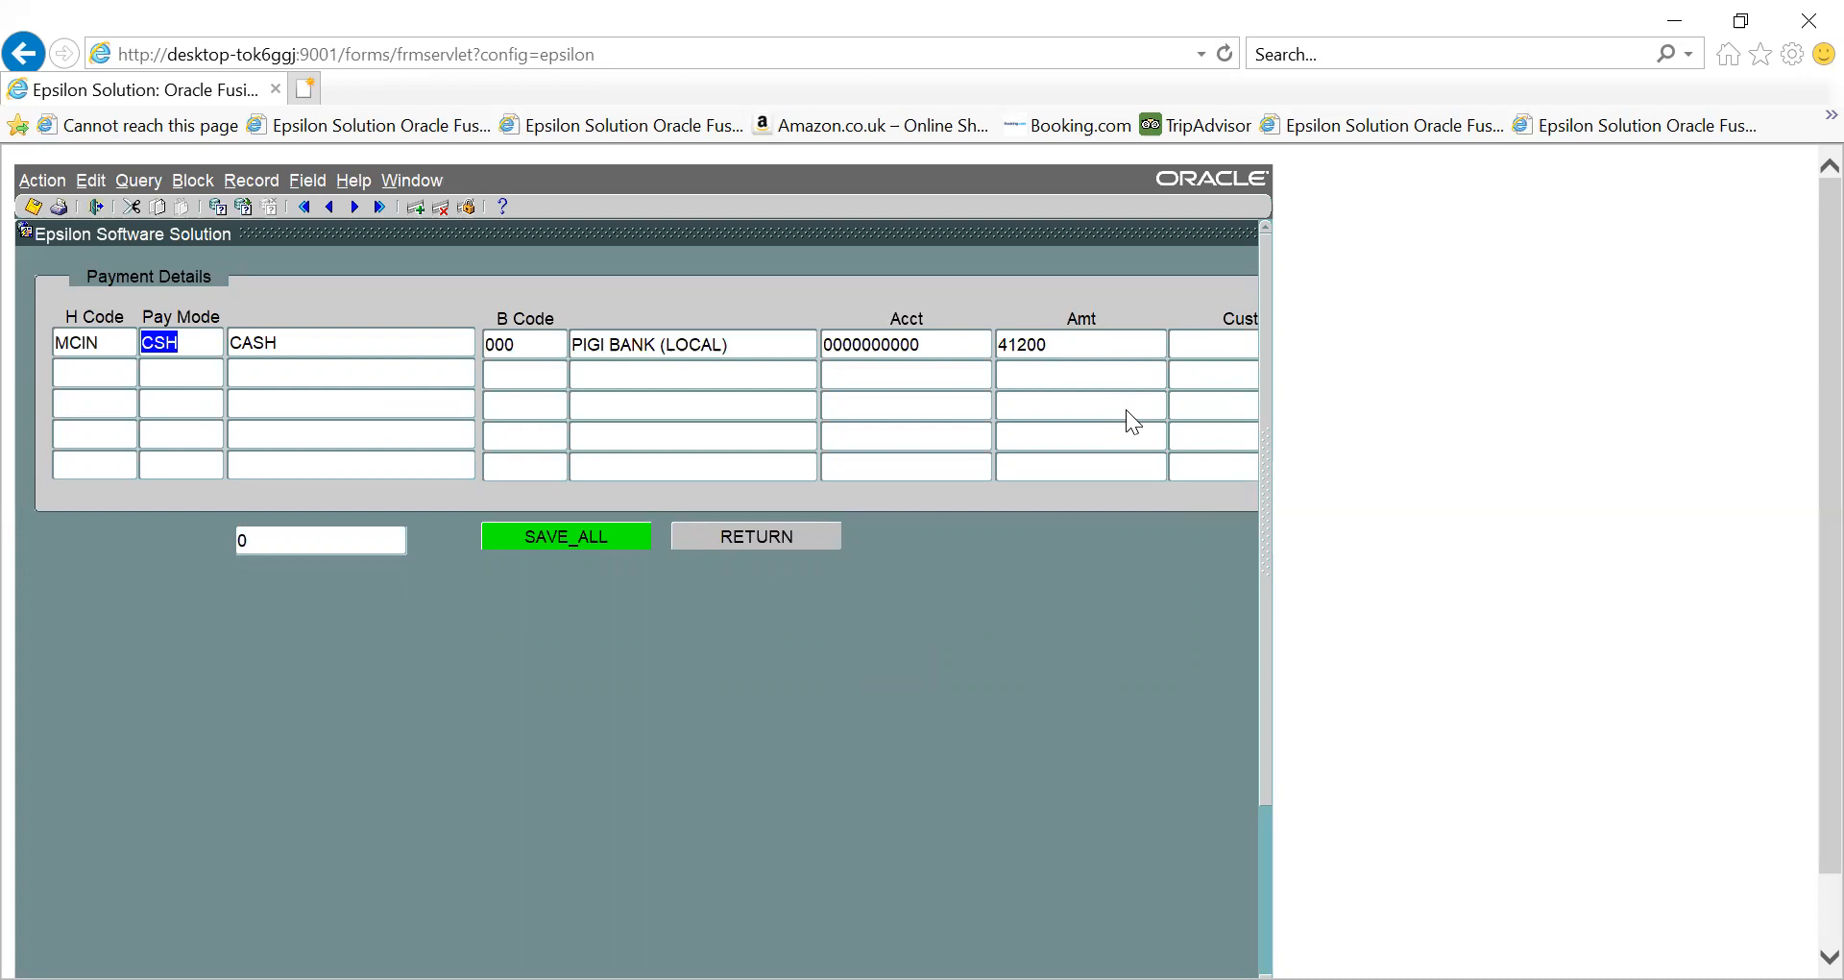
left_click(578, 536)
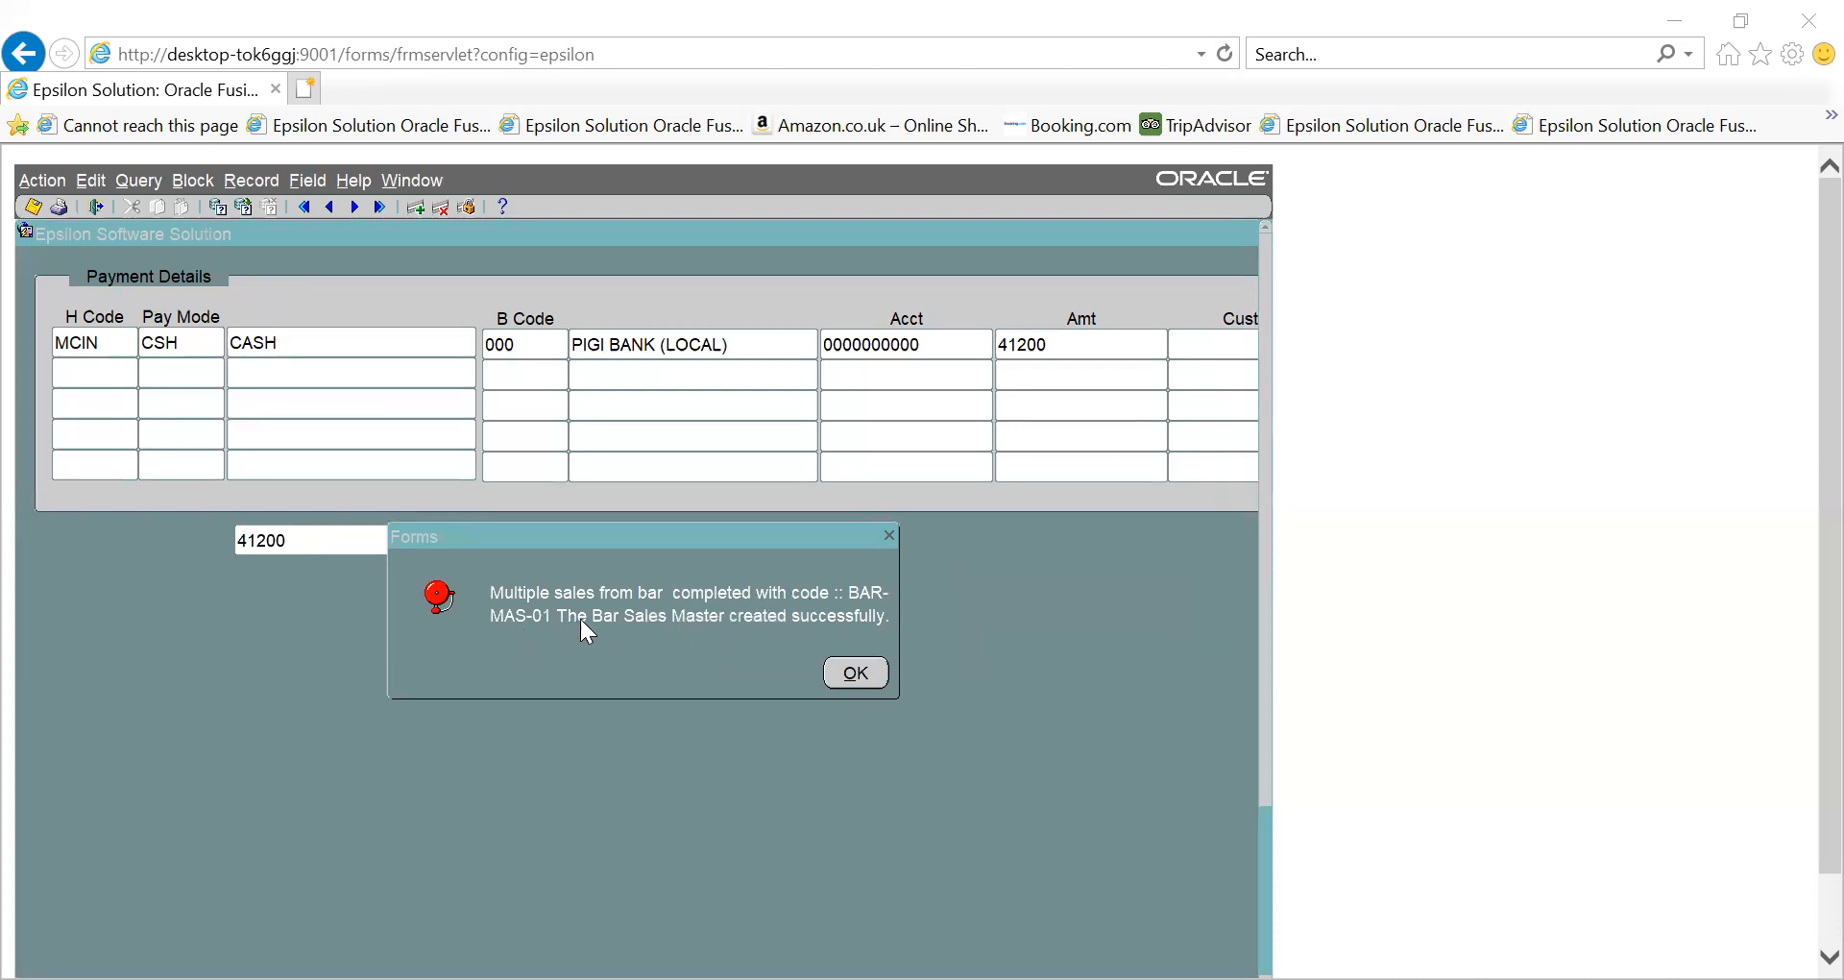
- Dismiss the sale-created and transaction sequence number messages to return to a blank Bar Sales Master form
left_click(855, 672)
left_click(867, 672)
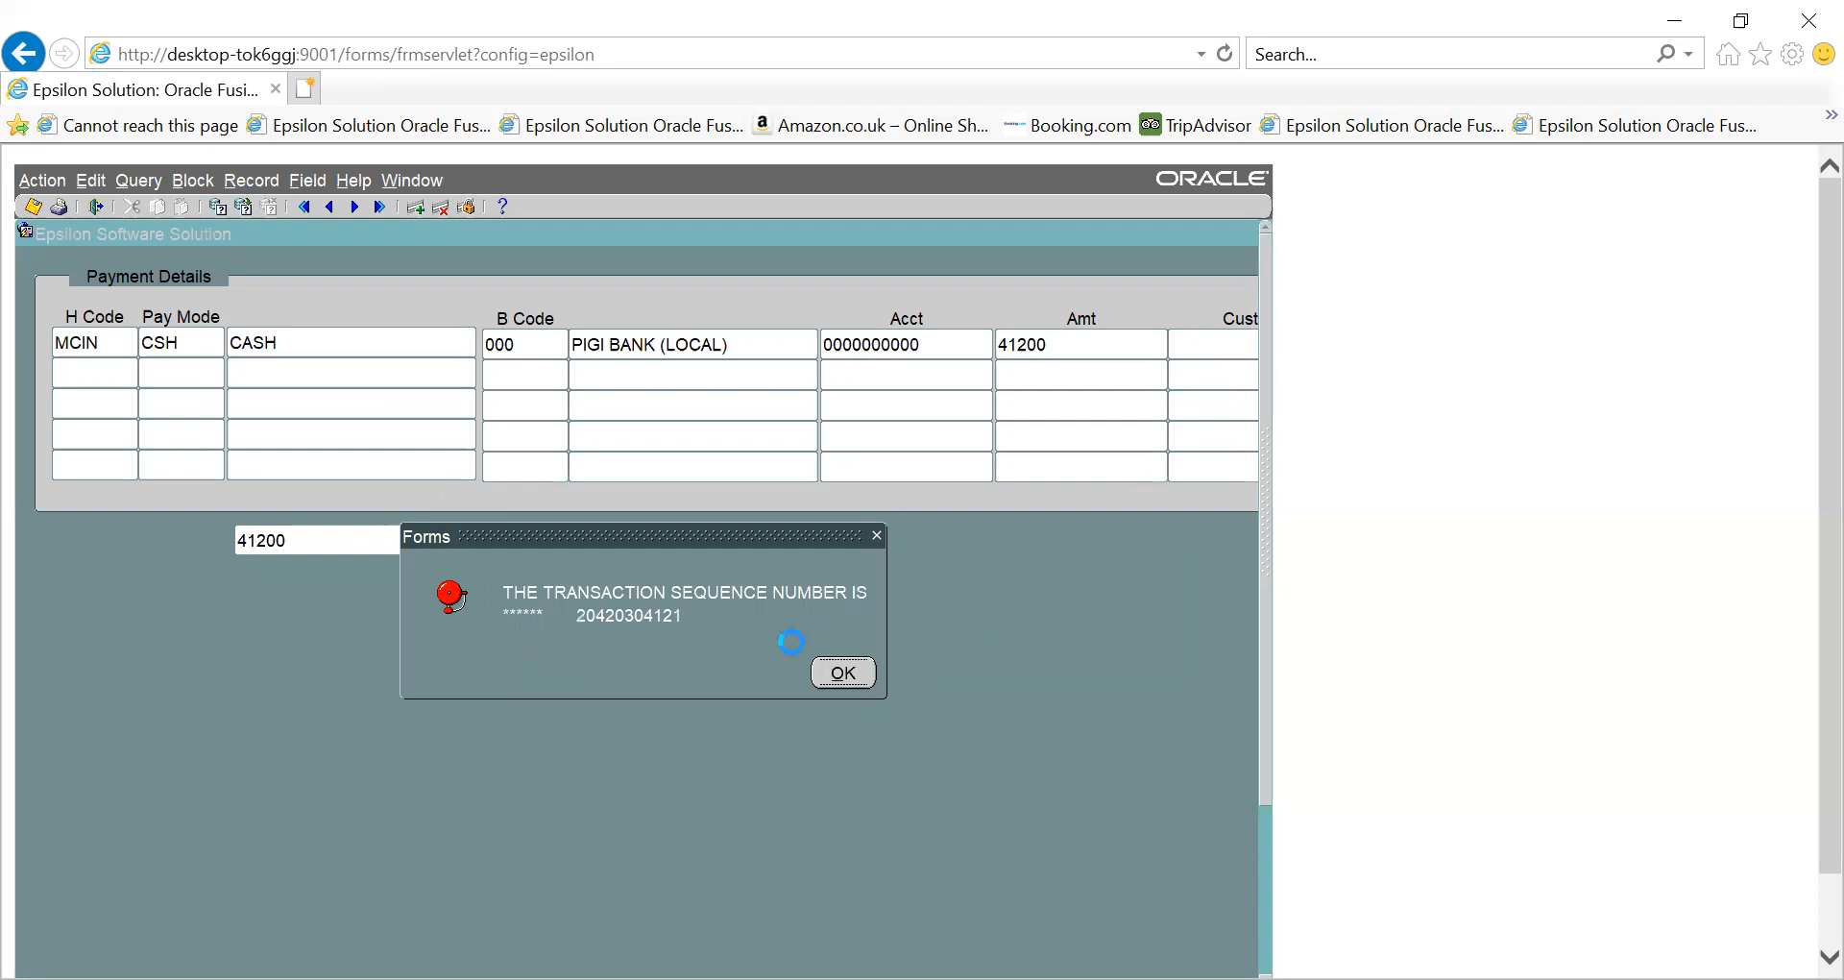
left_click(844, 672)
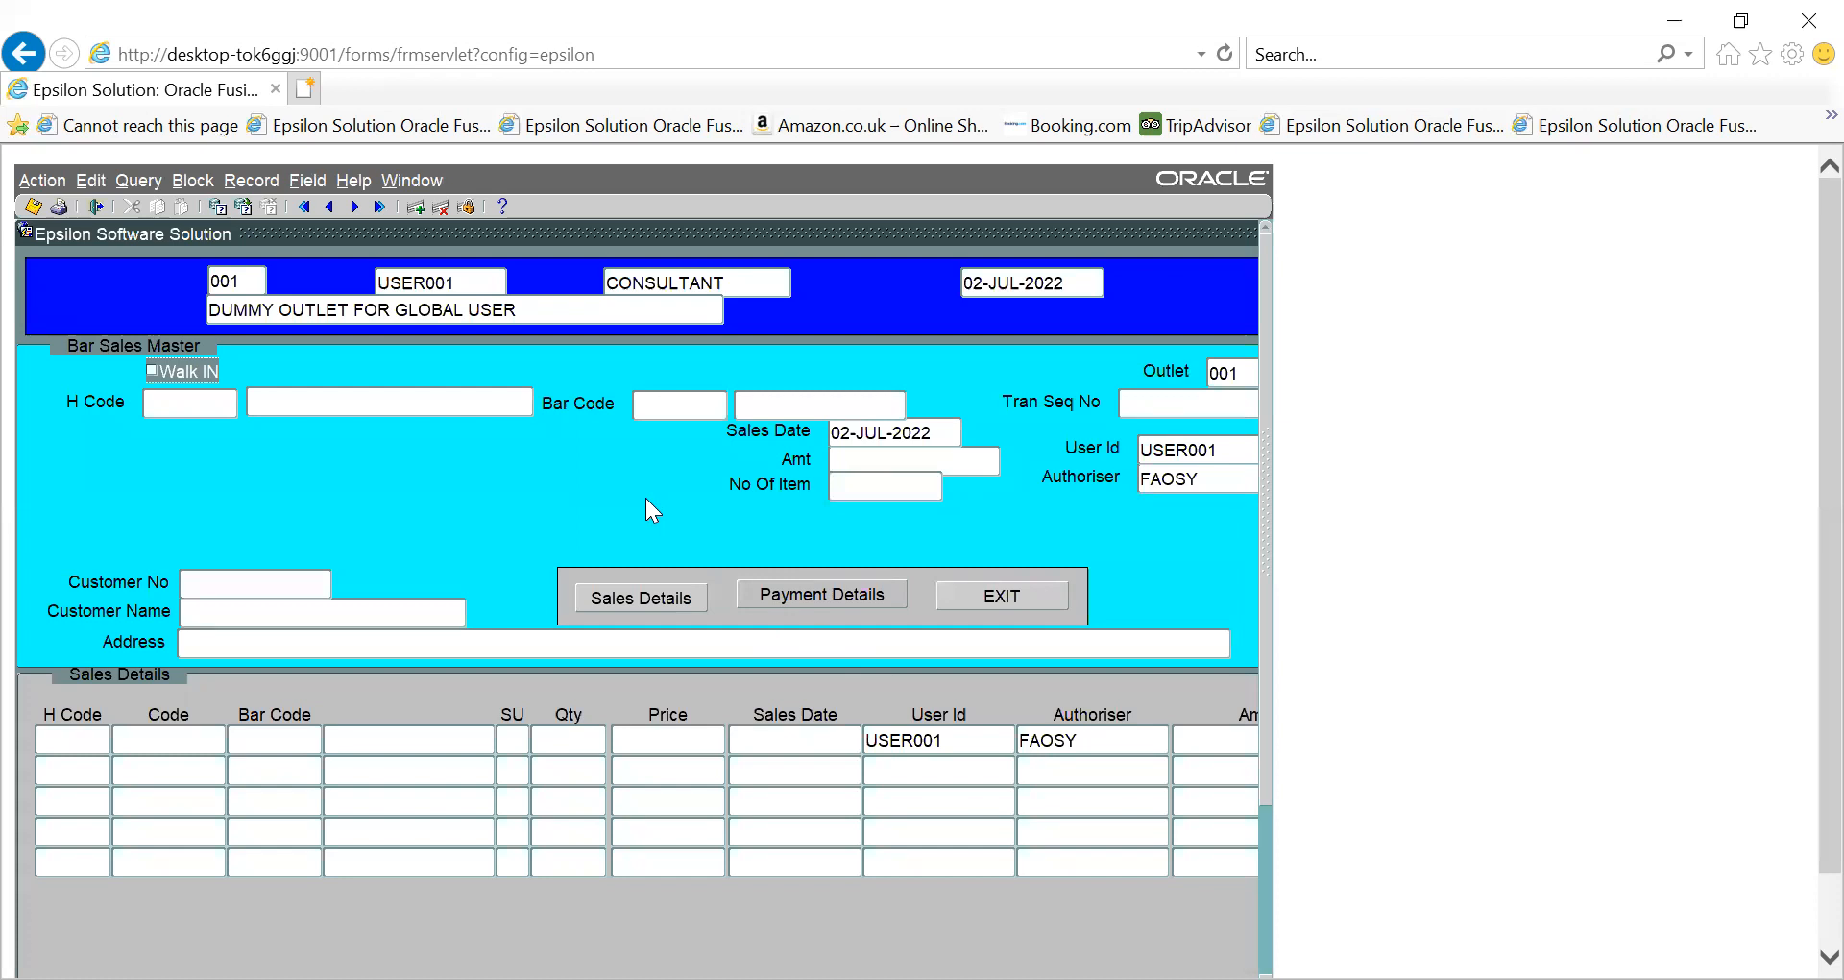
- Leave the bar sales form and open Cash Deposit to Bank from the Other services menu
left_click(1015, 595)
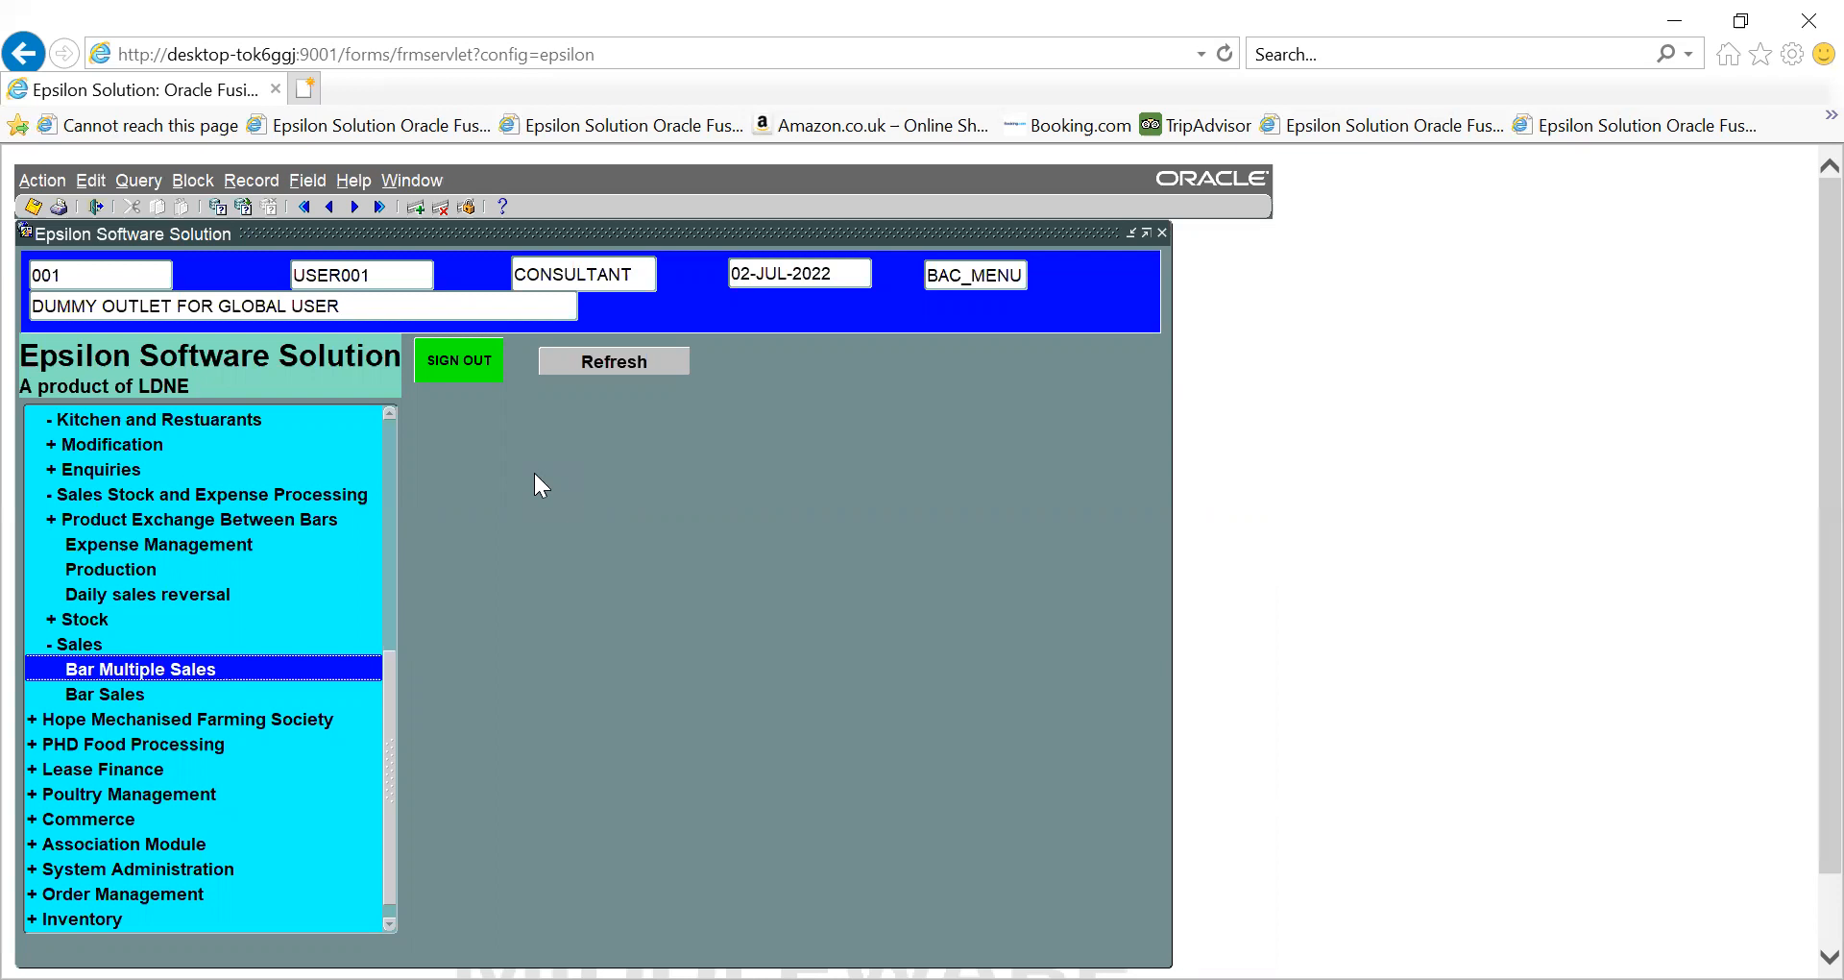
left_click(384, 448)
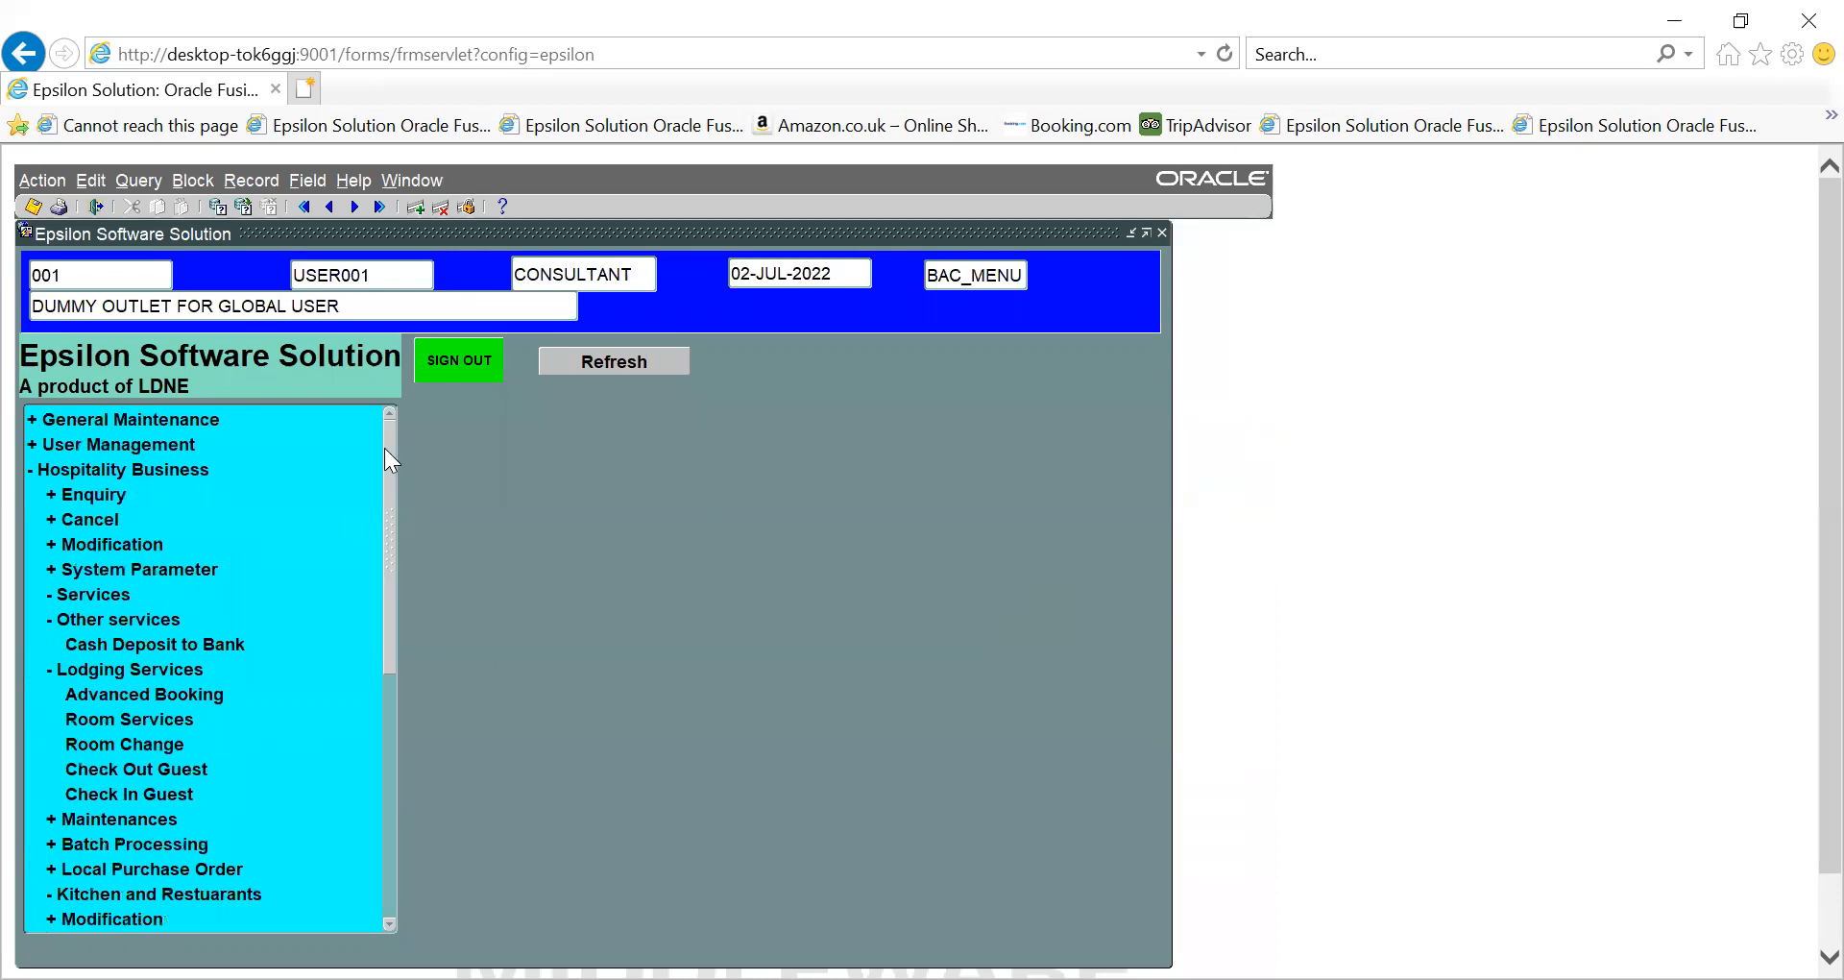
left_click(94, 643)
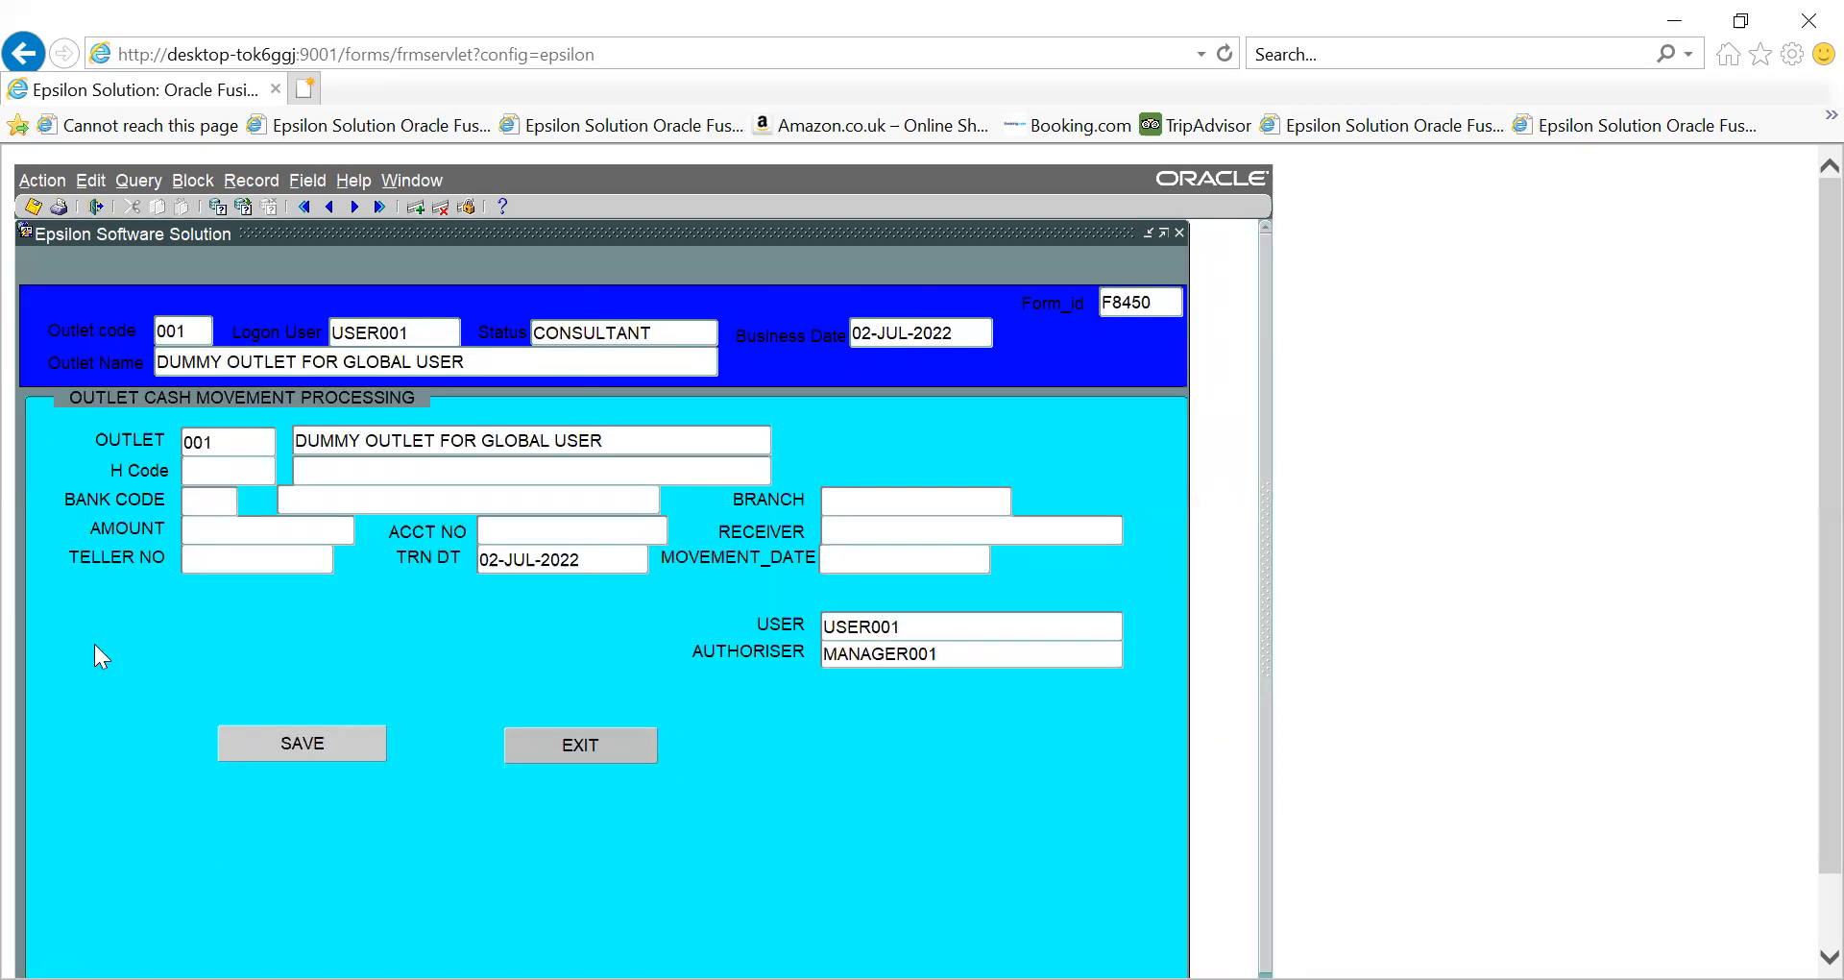
- Enter hotel code MCIN, pick bank 050 ECOBANK NIGERIA LIMITED from the list, and type amount 40000
type("MCIN")
key("Tab")
key("ctrl+l")
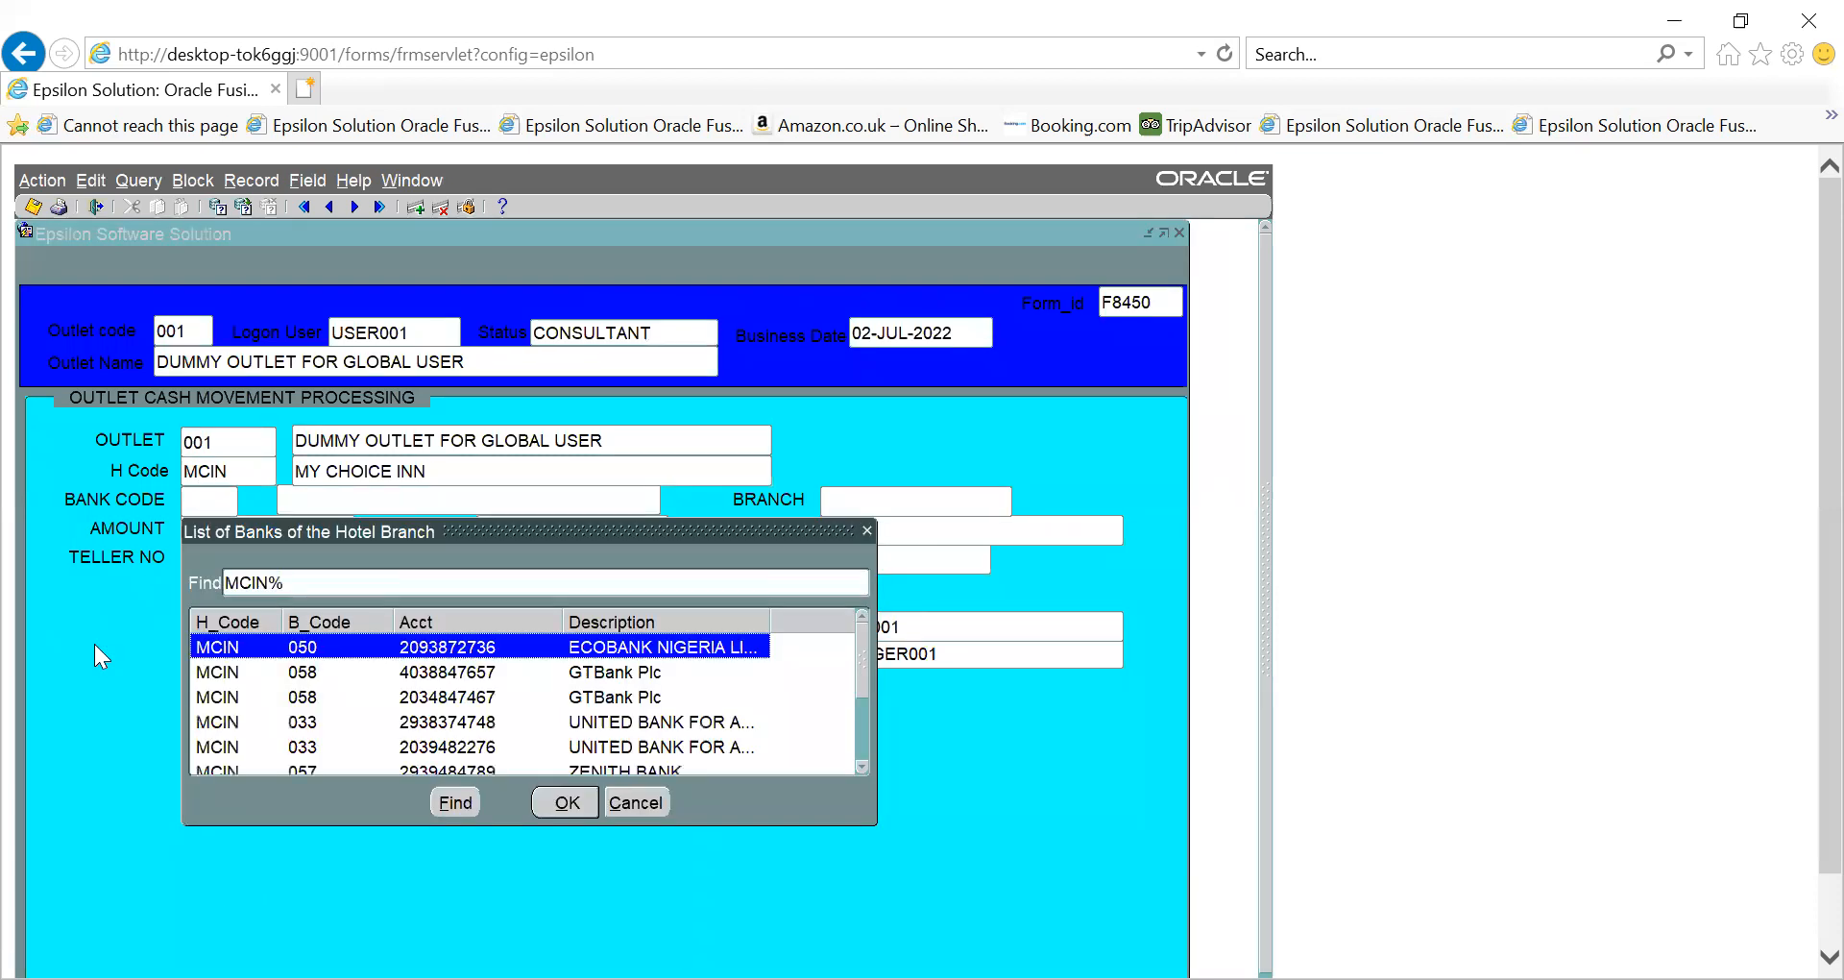
key("Down")
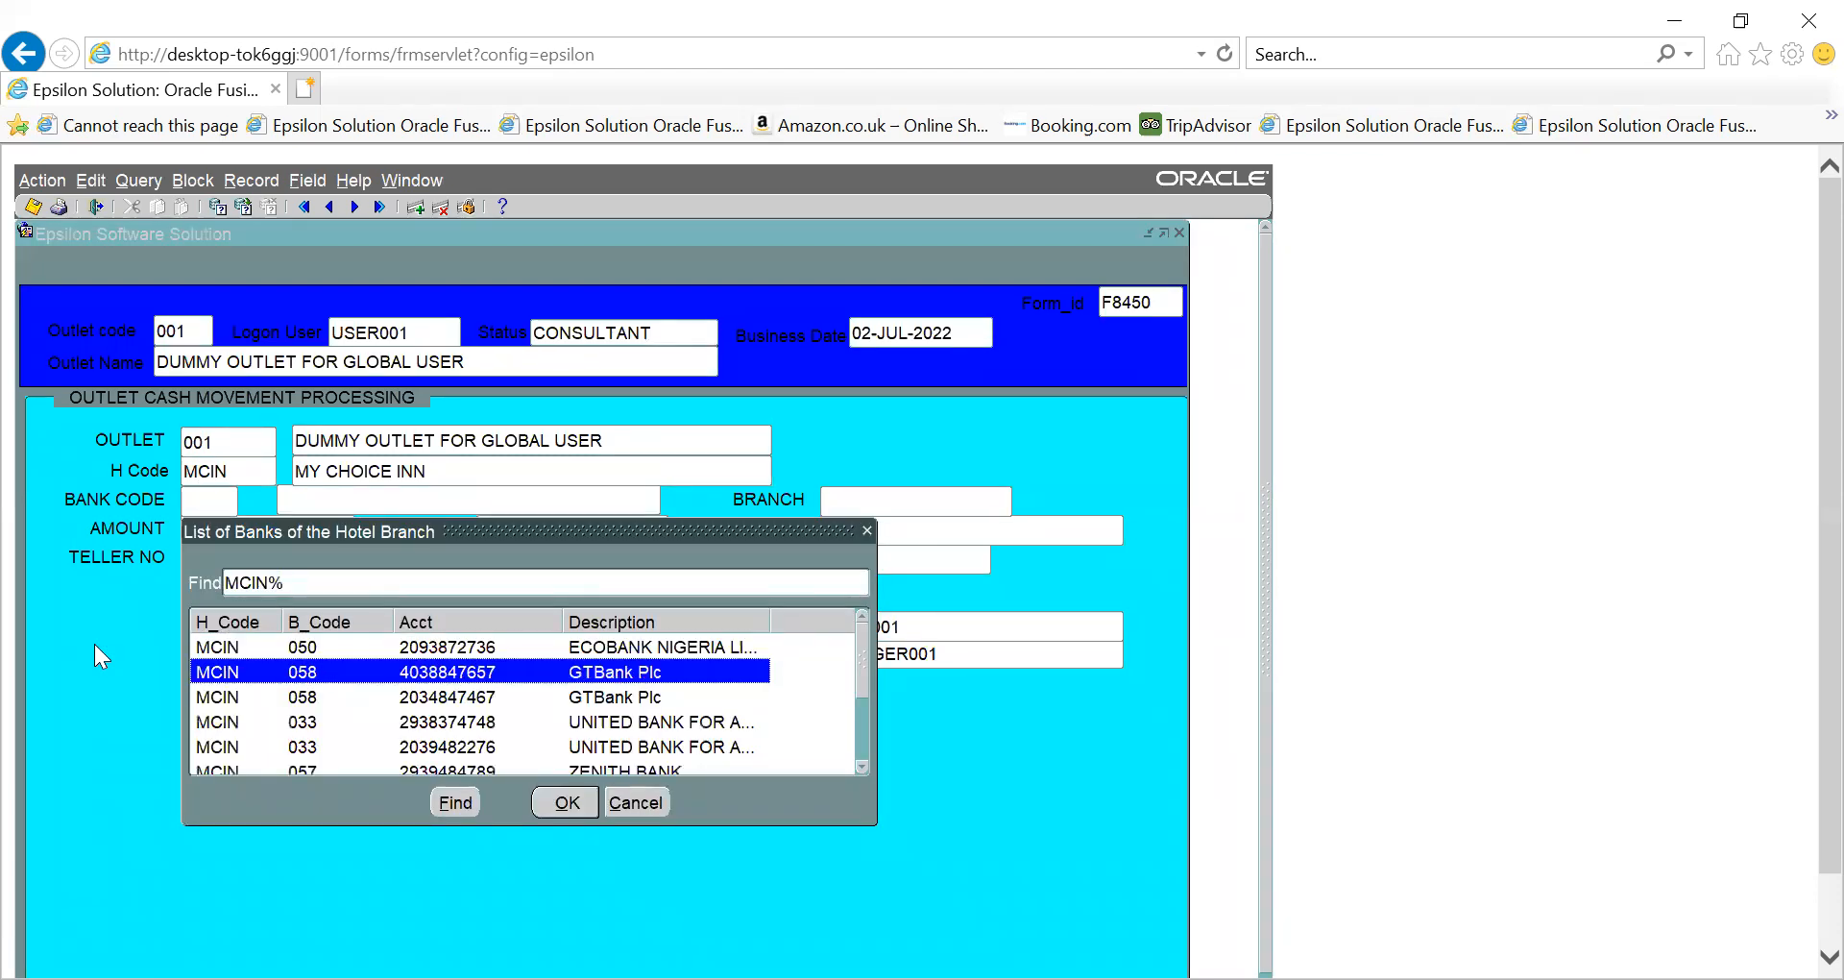
key("Up")
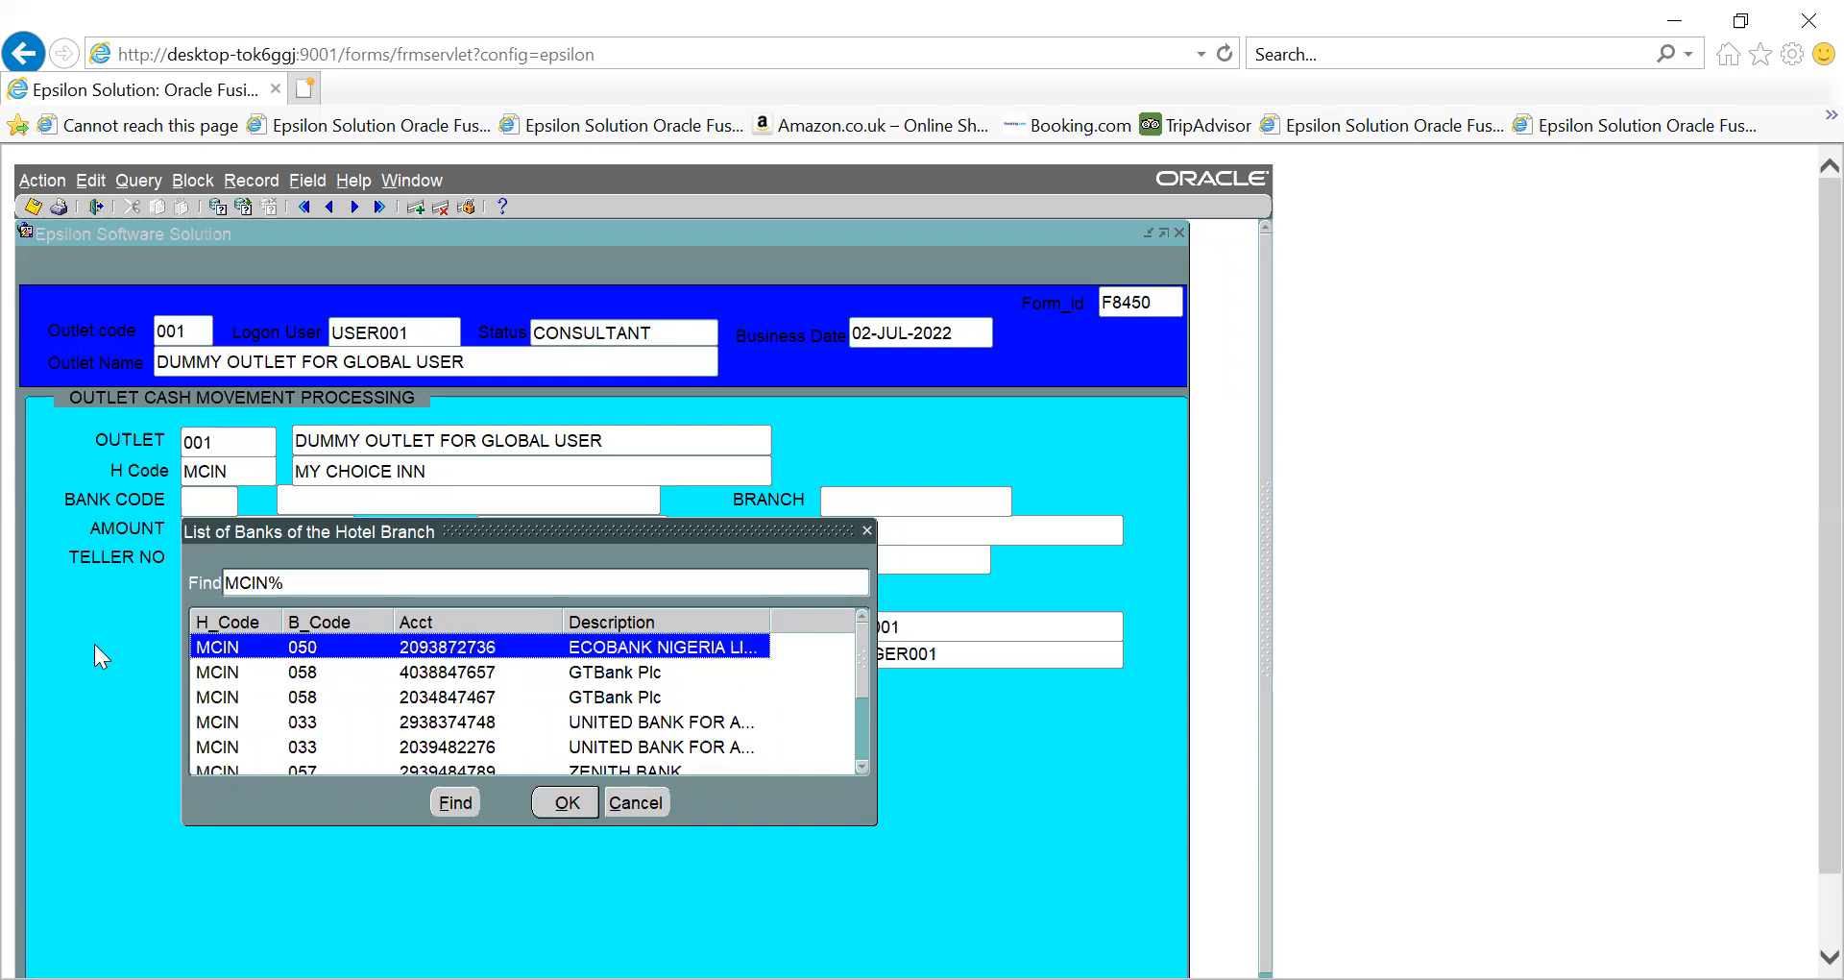
key("Return")
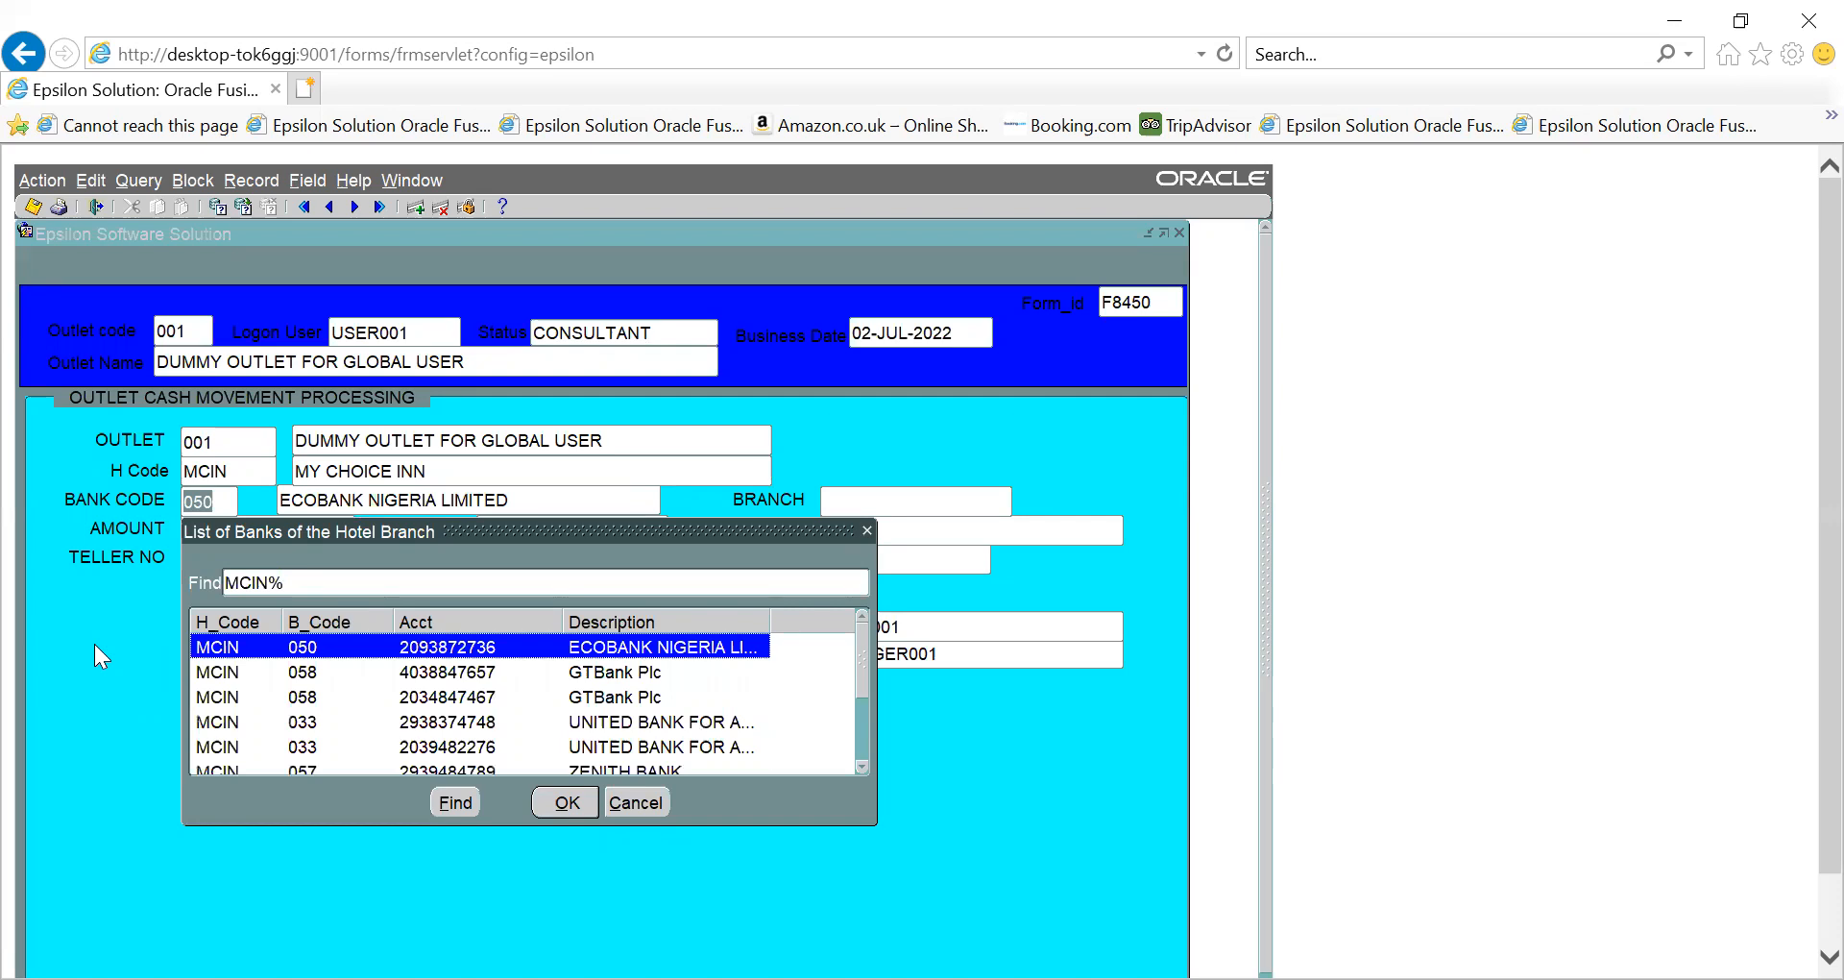
key("Return")
key("Tab")
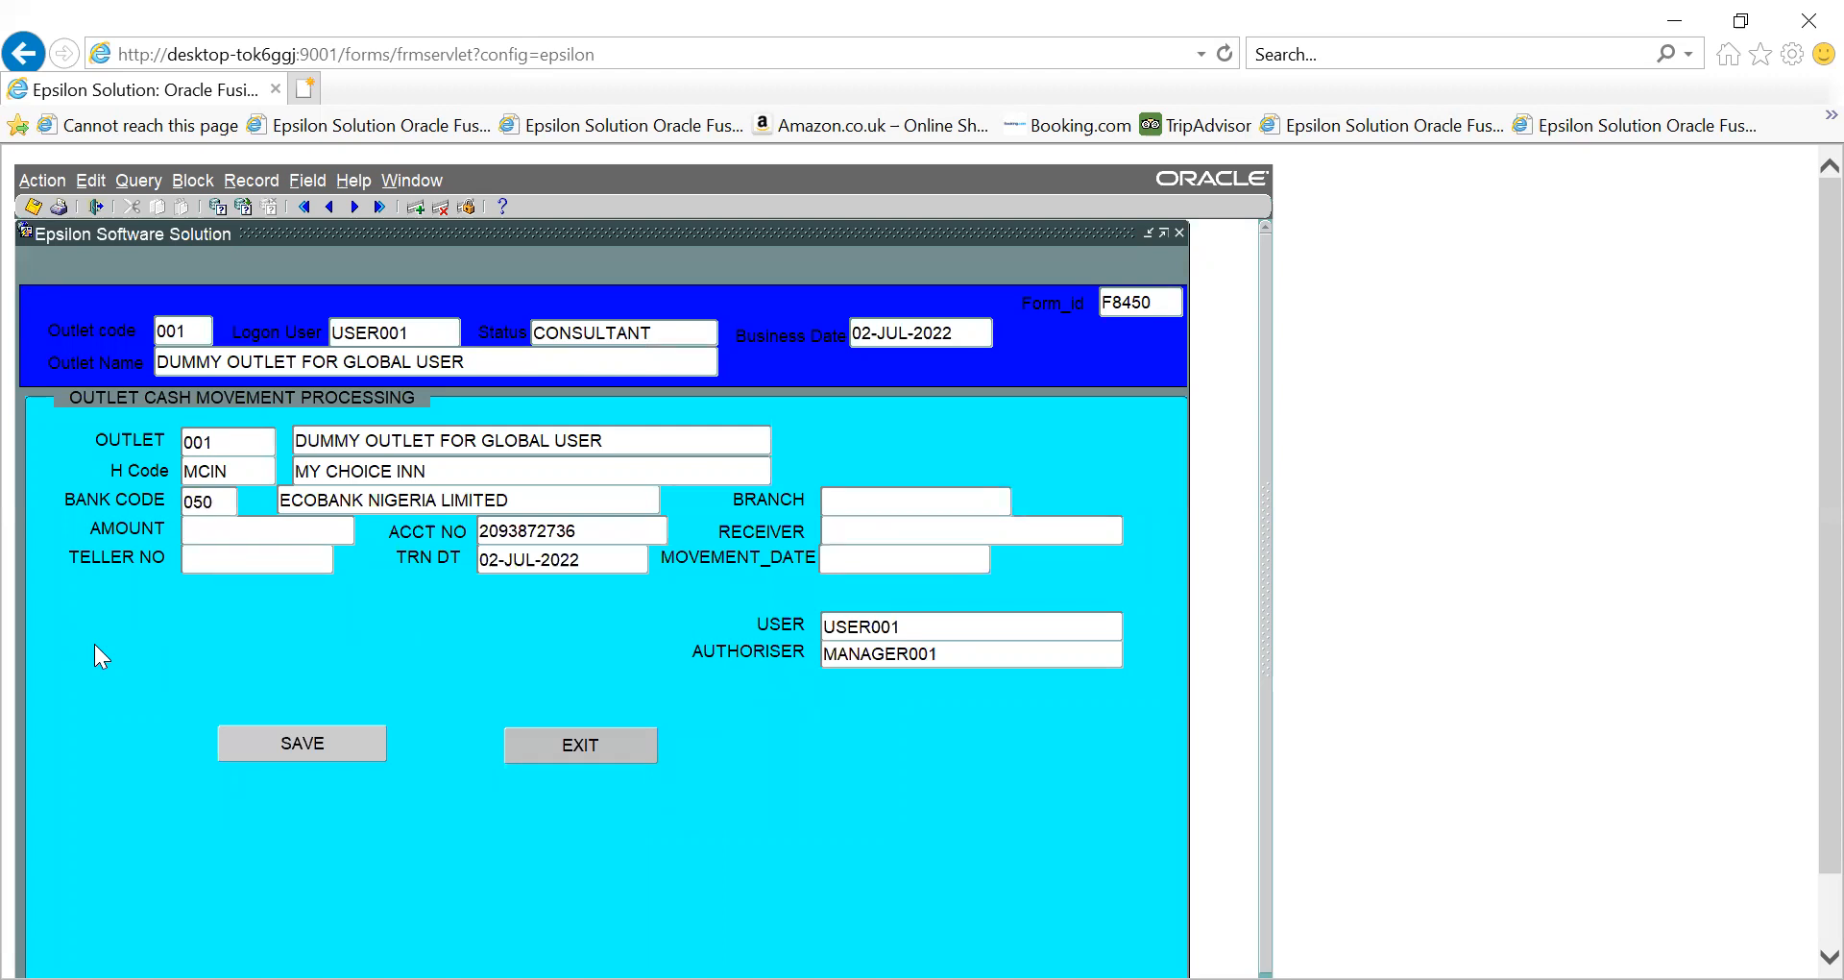
type("40000")
- Confirm the 40,000 amount past the Pigi balance warning, then enter receiver's name, teller number and date 02-JUL-2022
key("Tab")
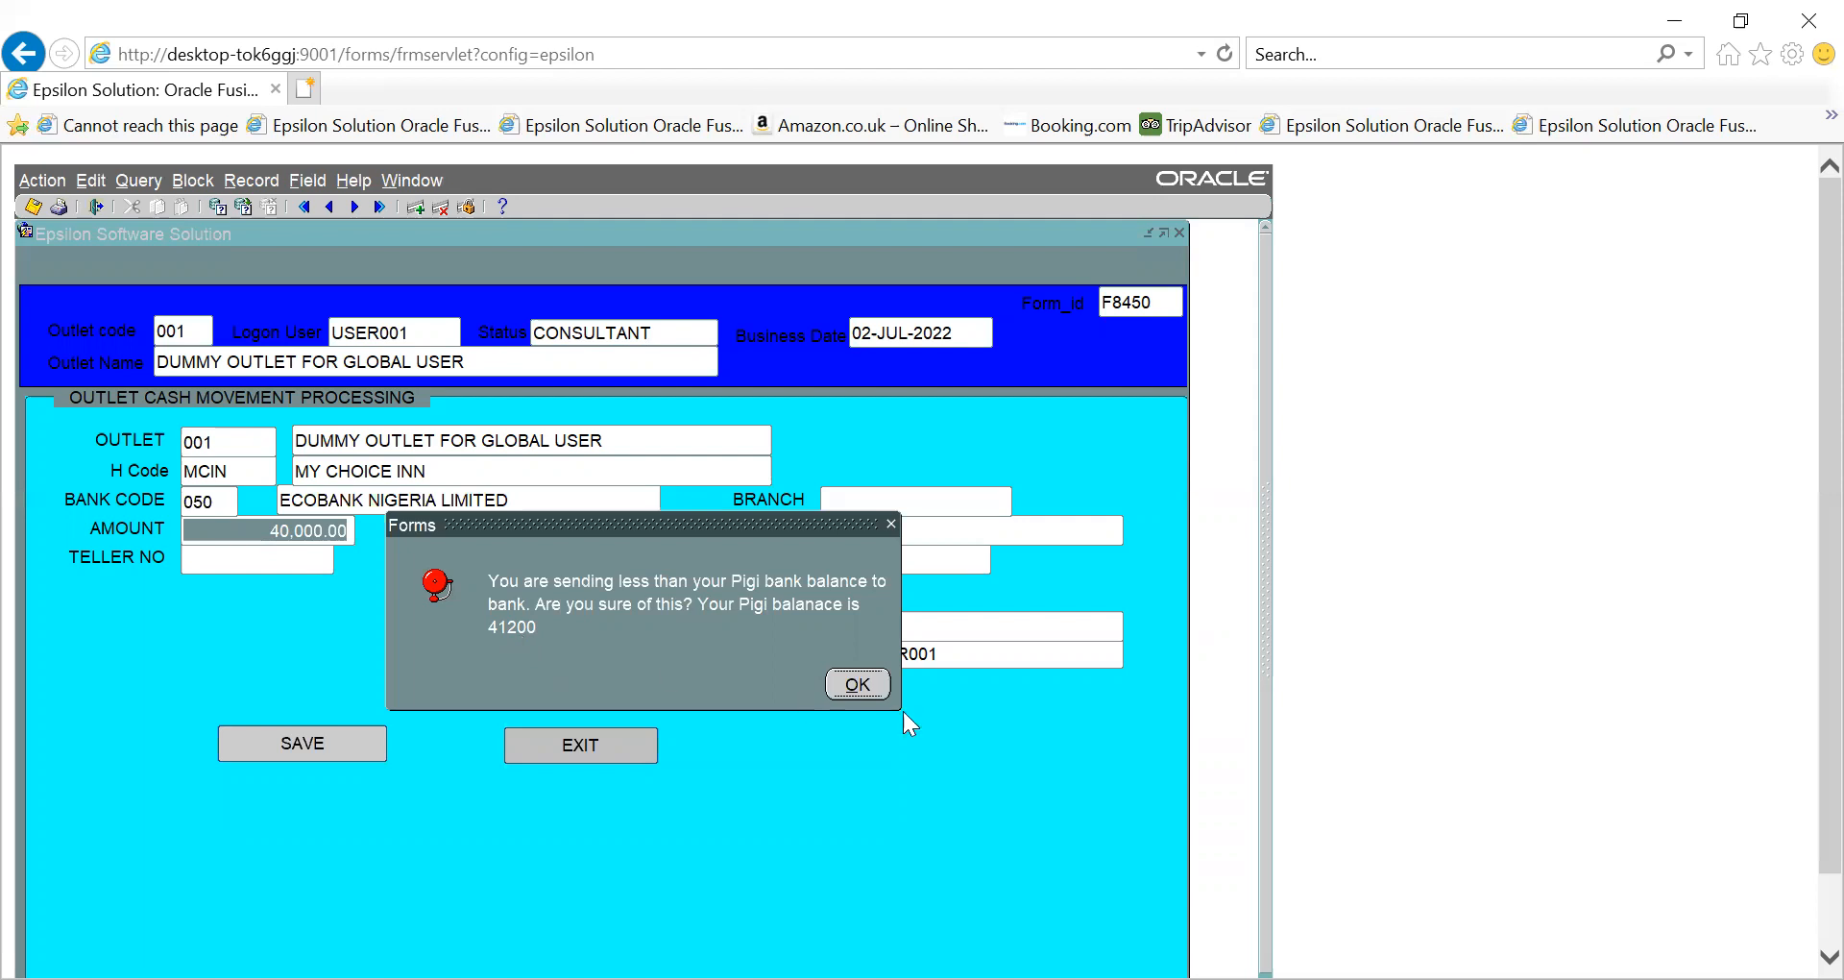
left_click(856, 683)
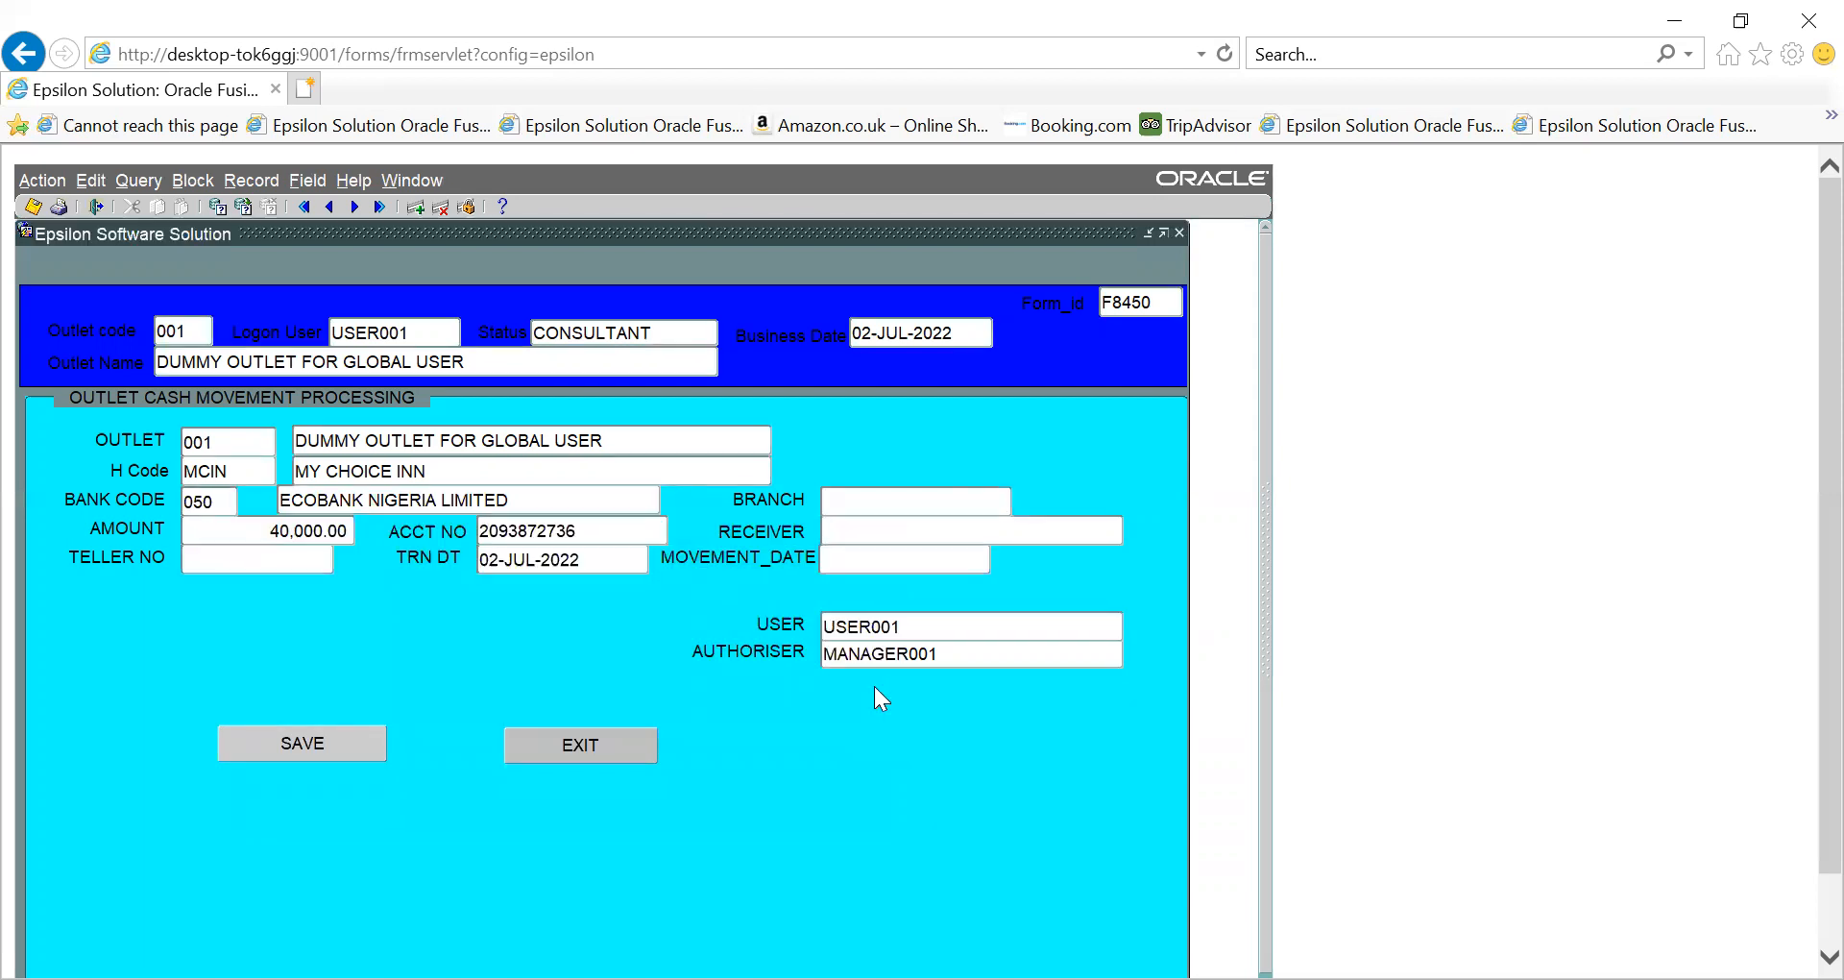
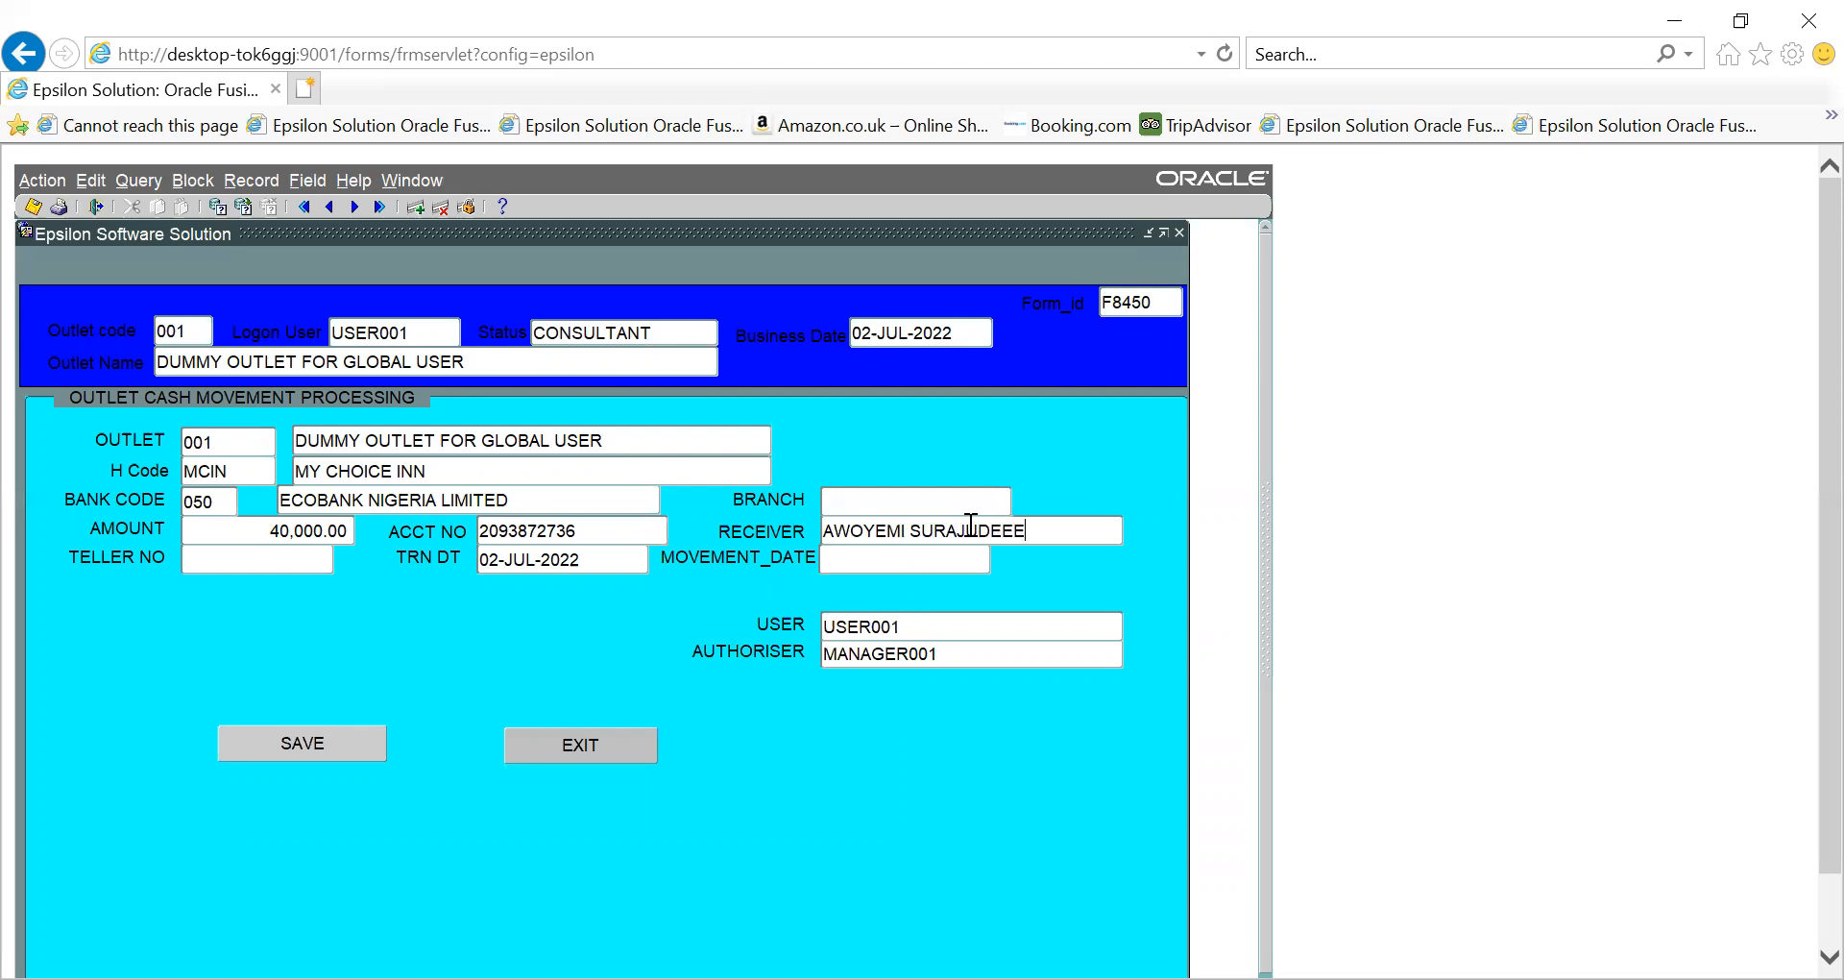
type("N")
key("BackSpace")
key("BackSpace")
type("N")
type("2-JU")
type("L-2022")
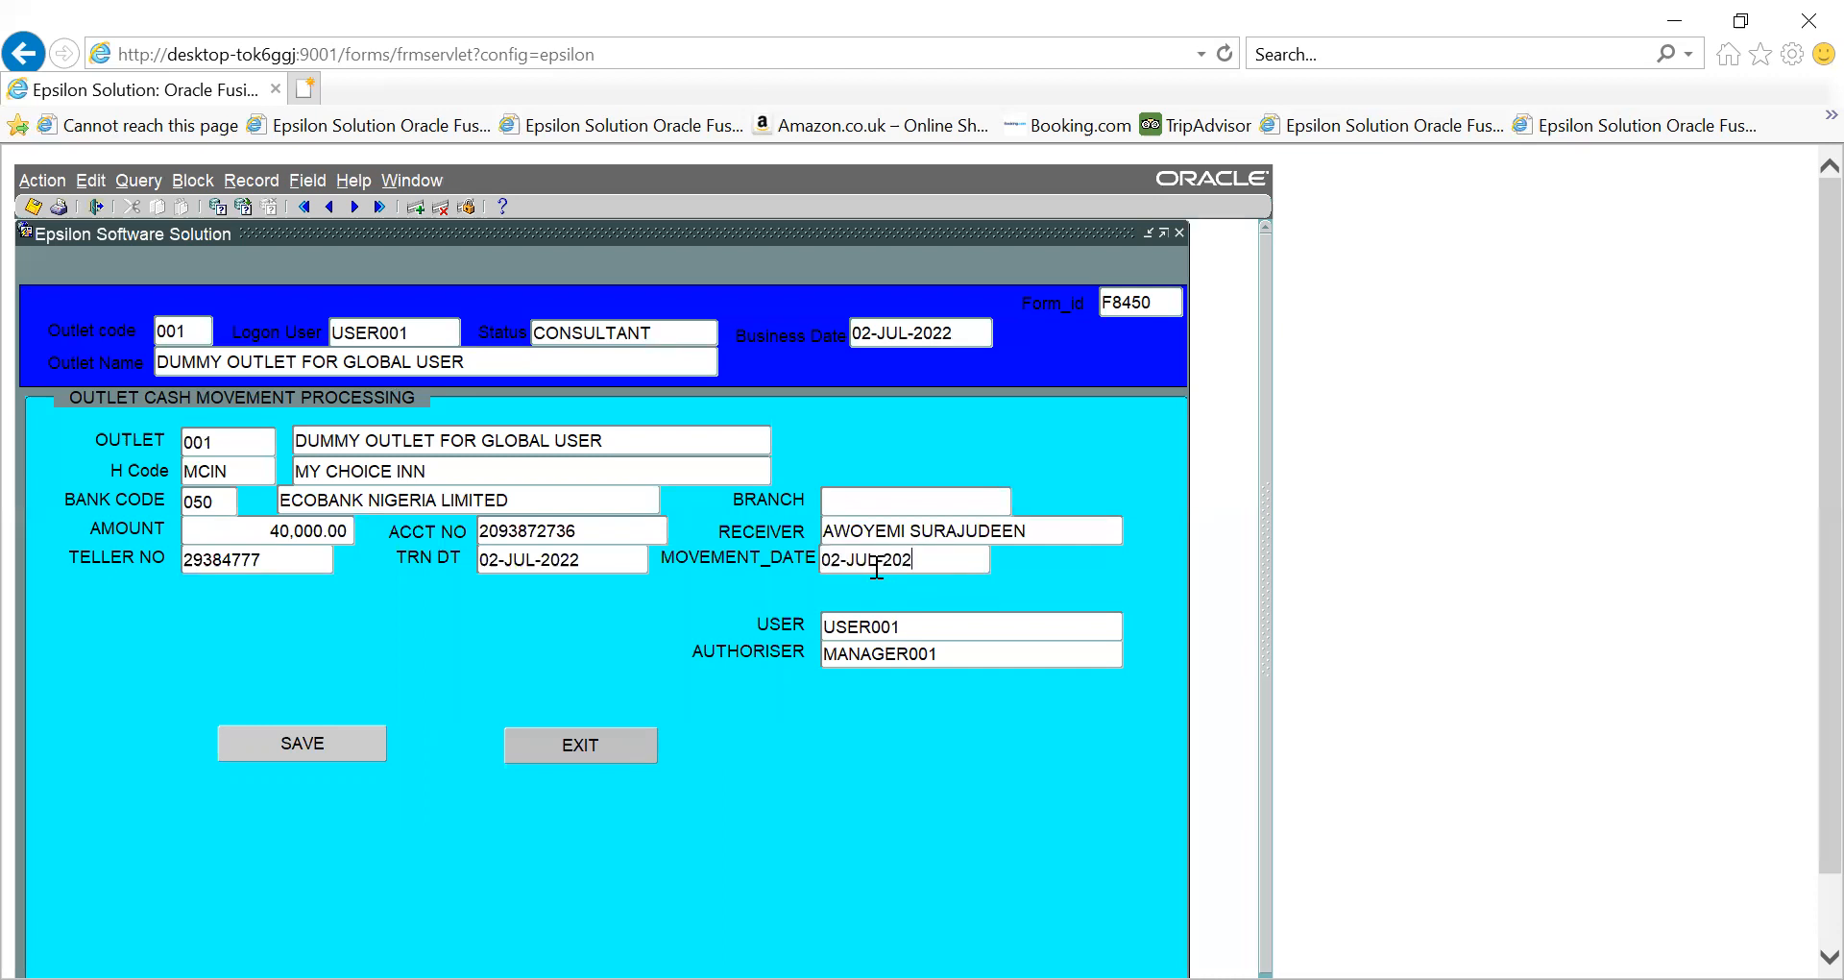
- Save the 40,000.00 cash deposit and dismiss the success and sequence number messages
left_click(348, 741)
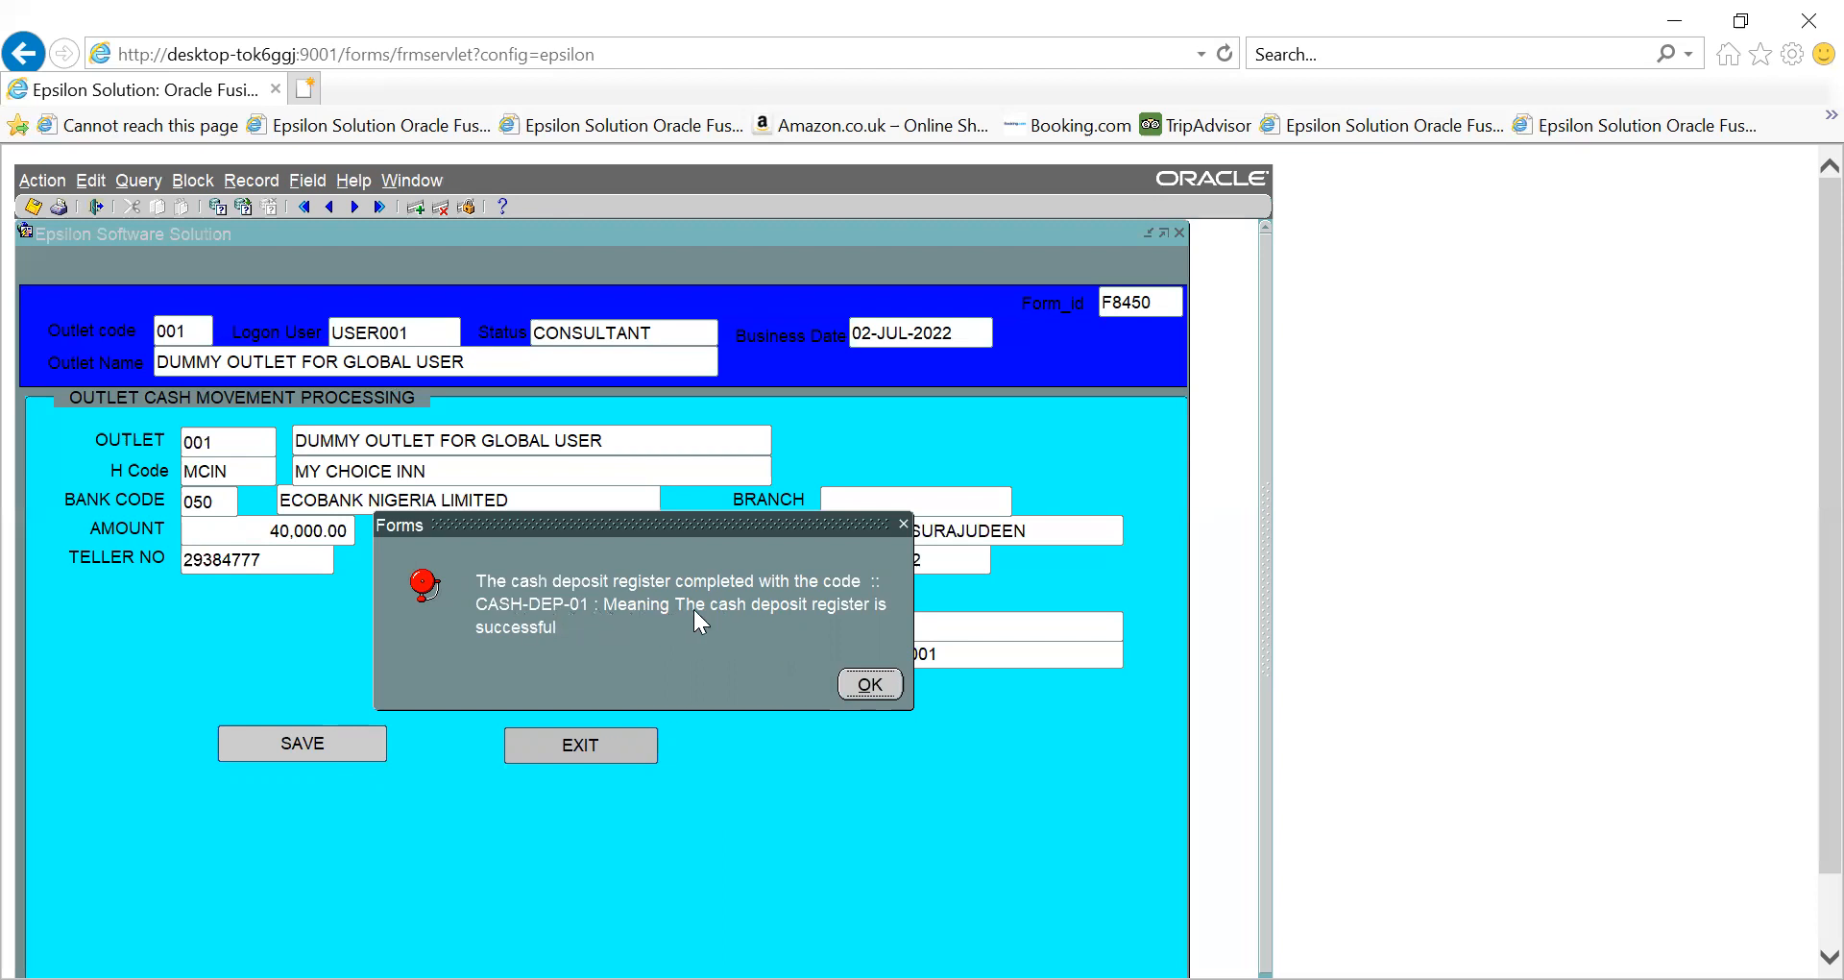
left_click(853, 689)
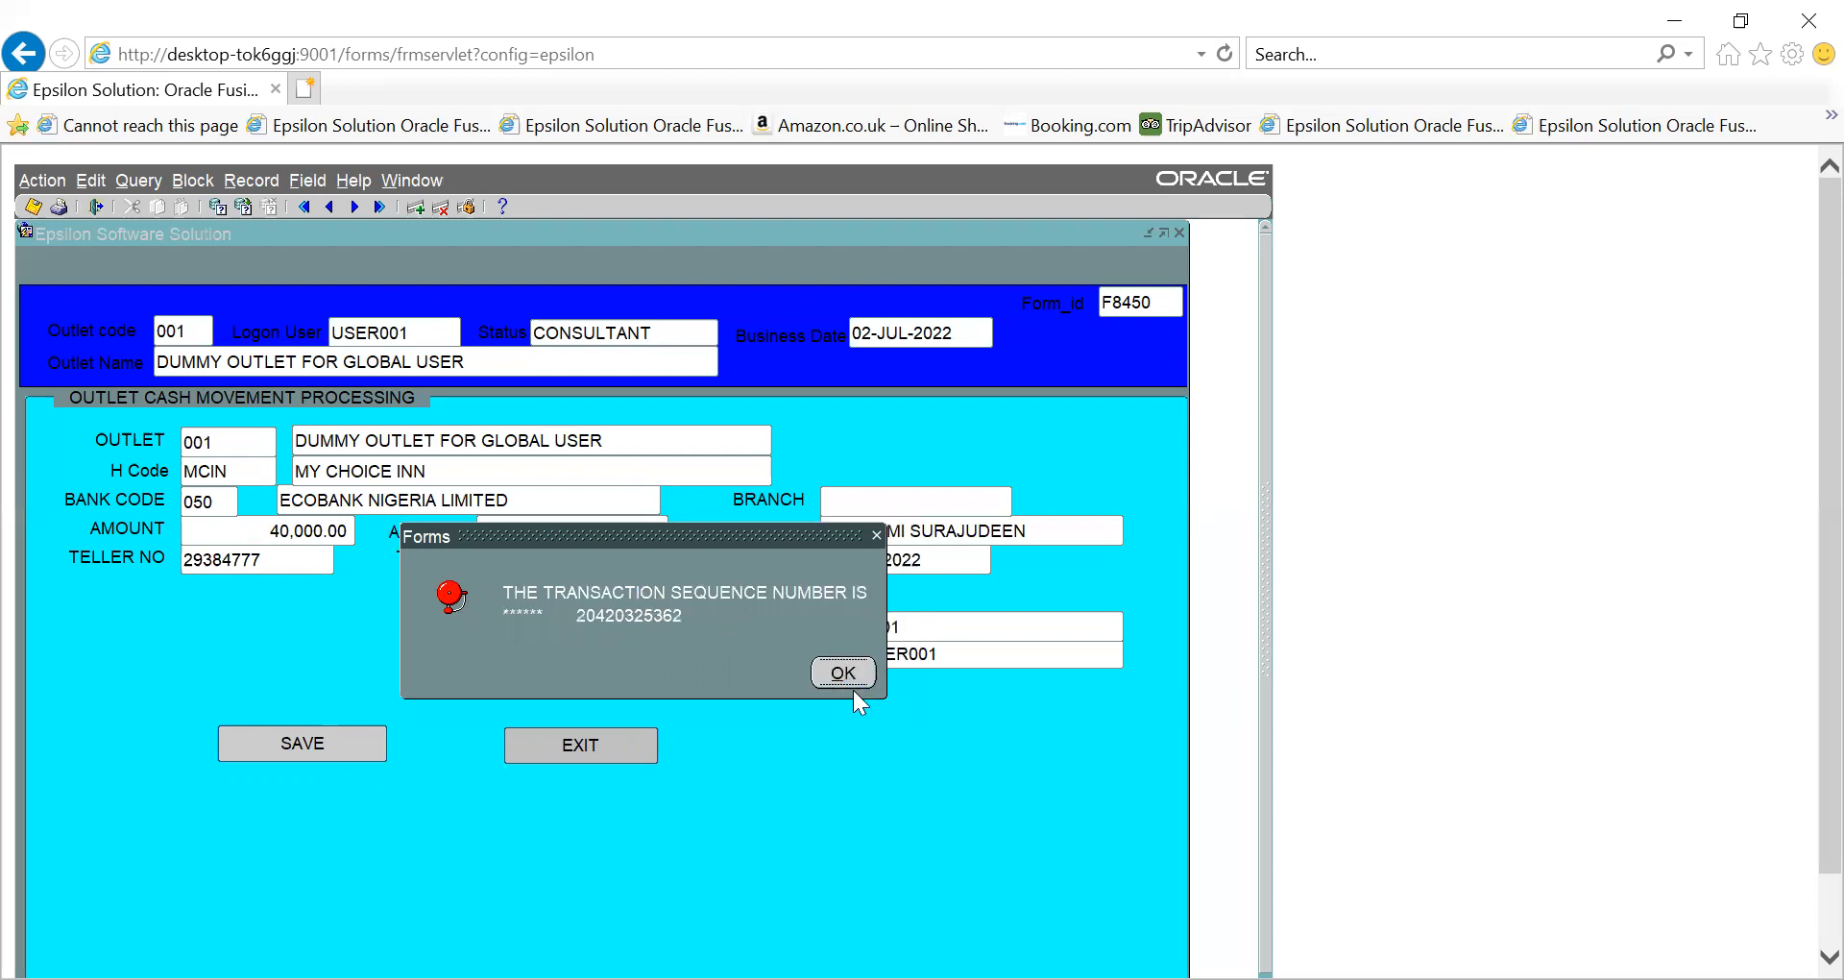
left_click(843, 677)
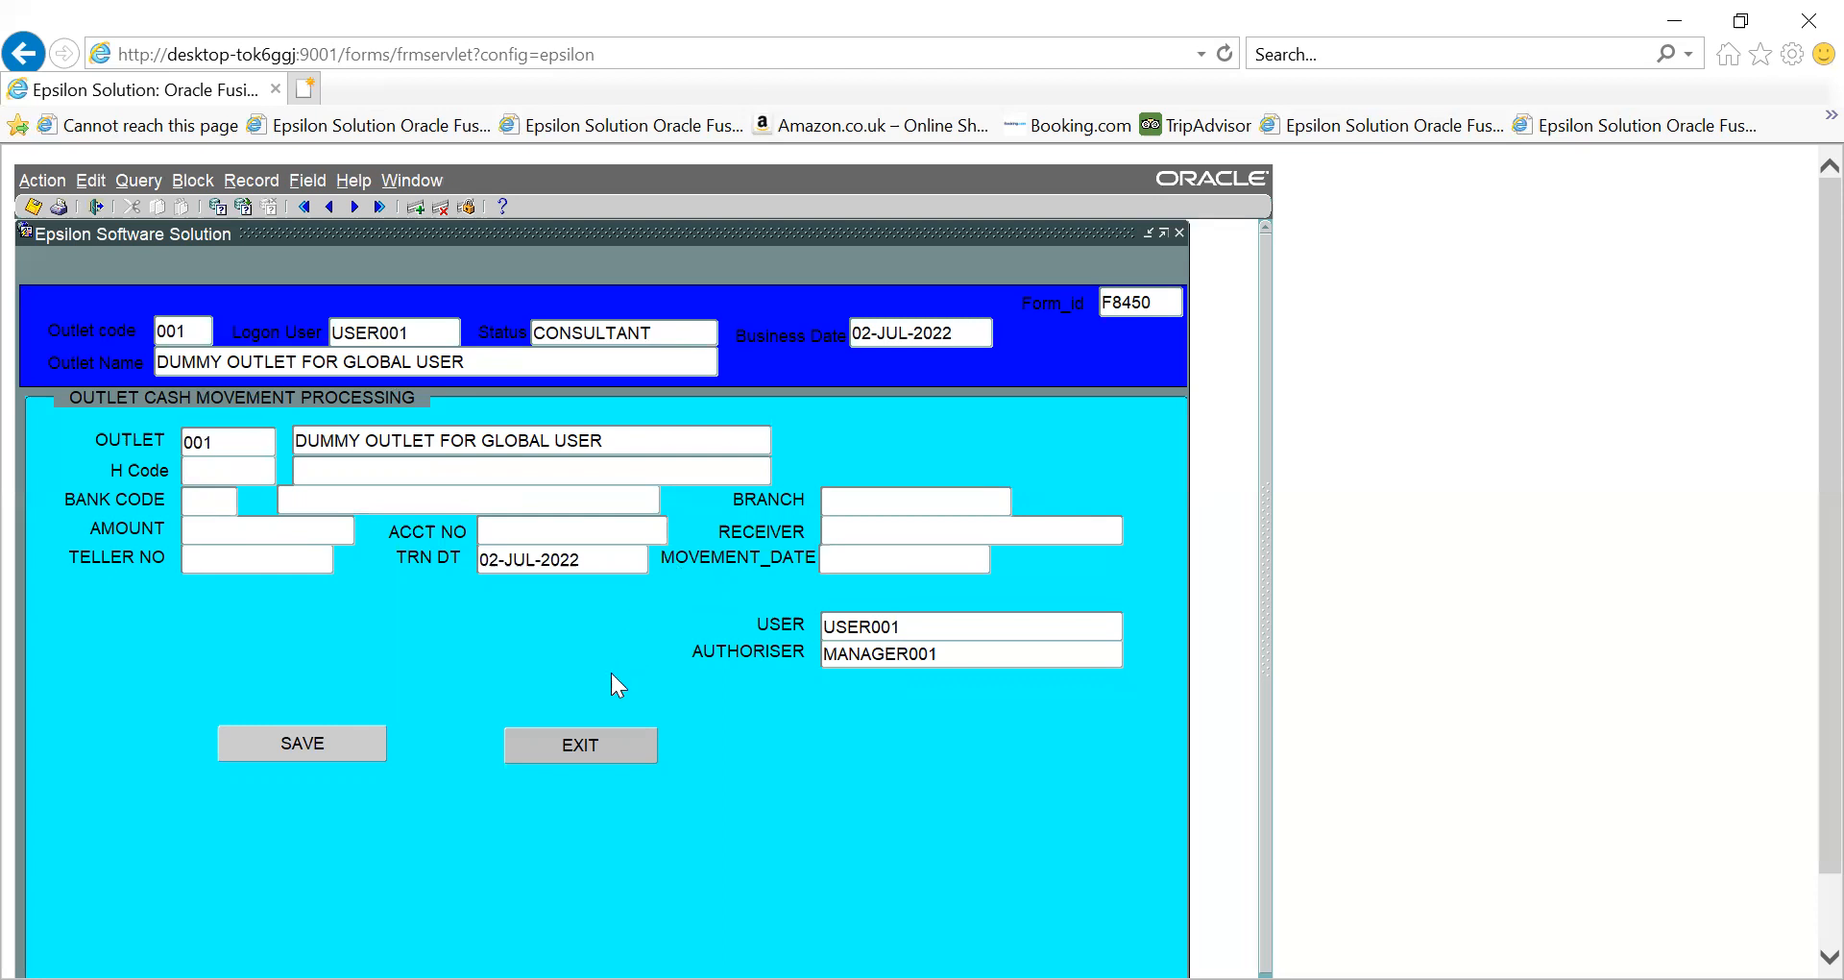
- Close the cash movement form and collapse the Other services and Lodging Services groups
left_click(586, 744)
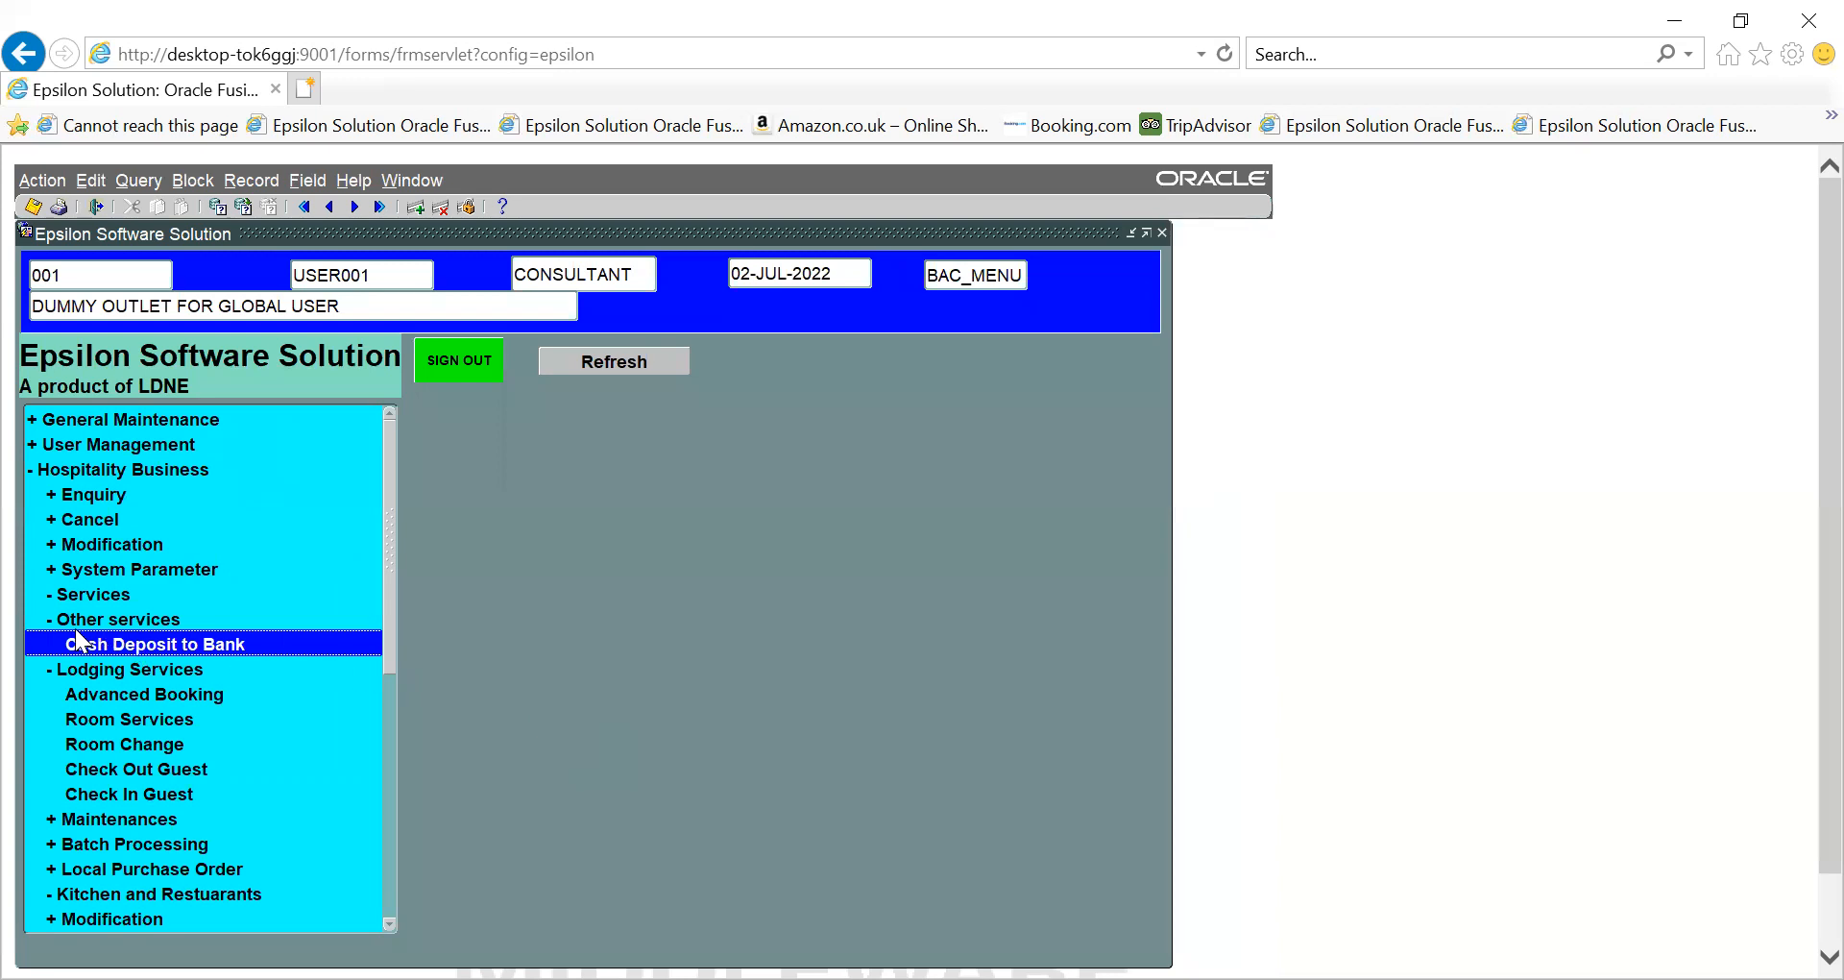
left_click(49, 618)
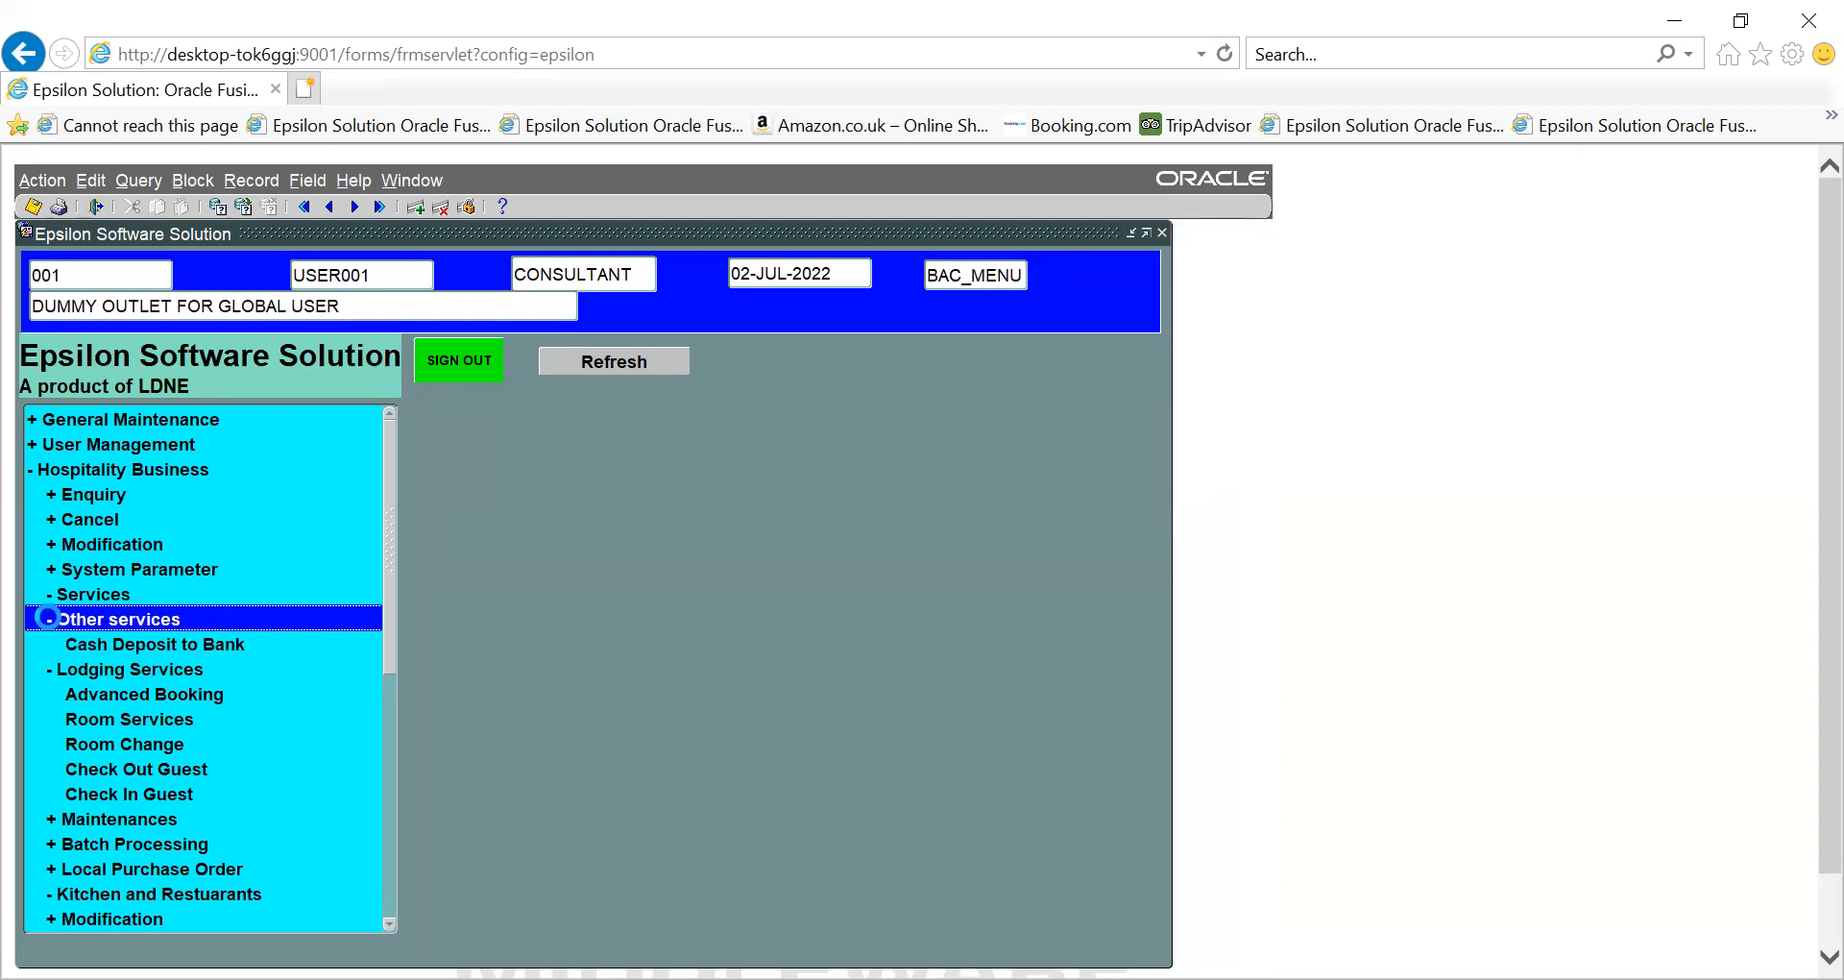
left_click(48, 617)
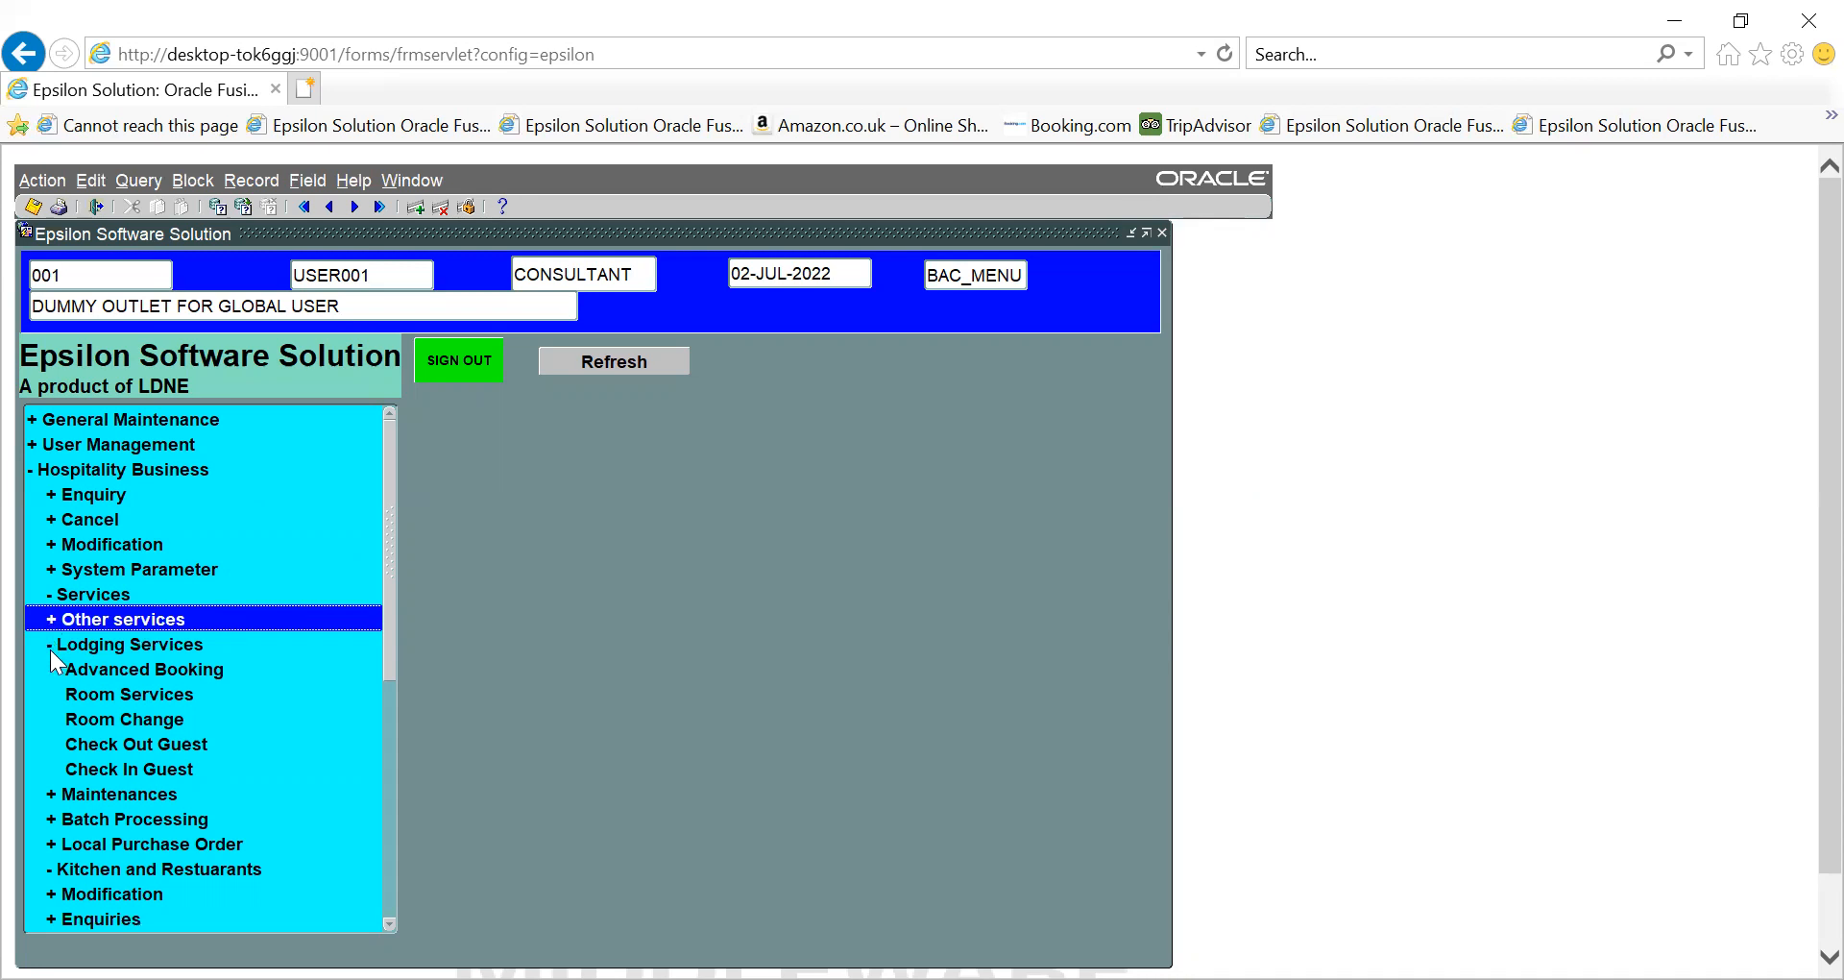
left_click(48, 641)
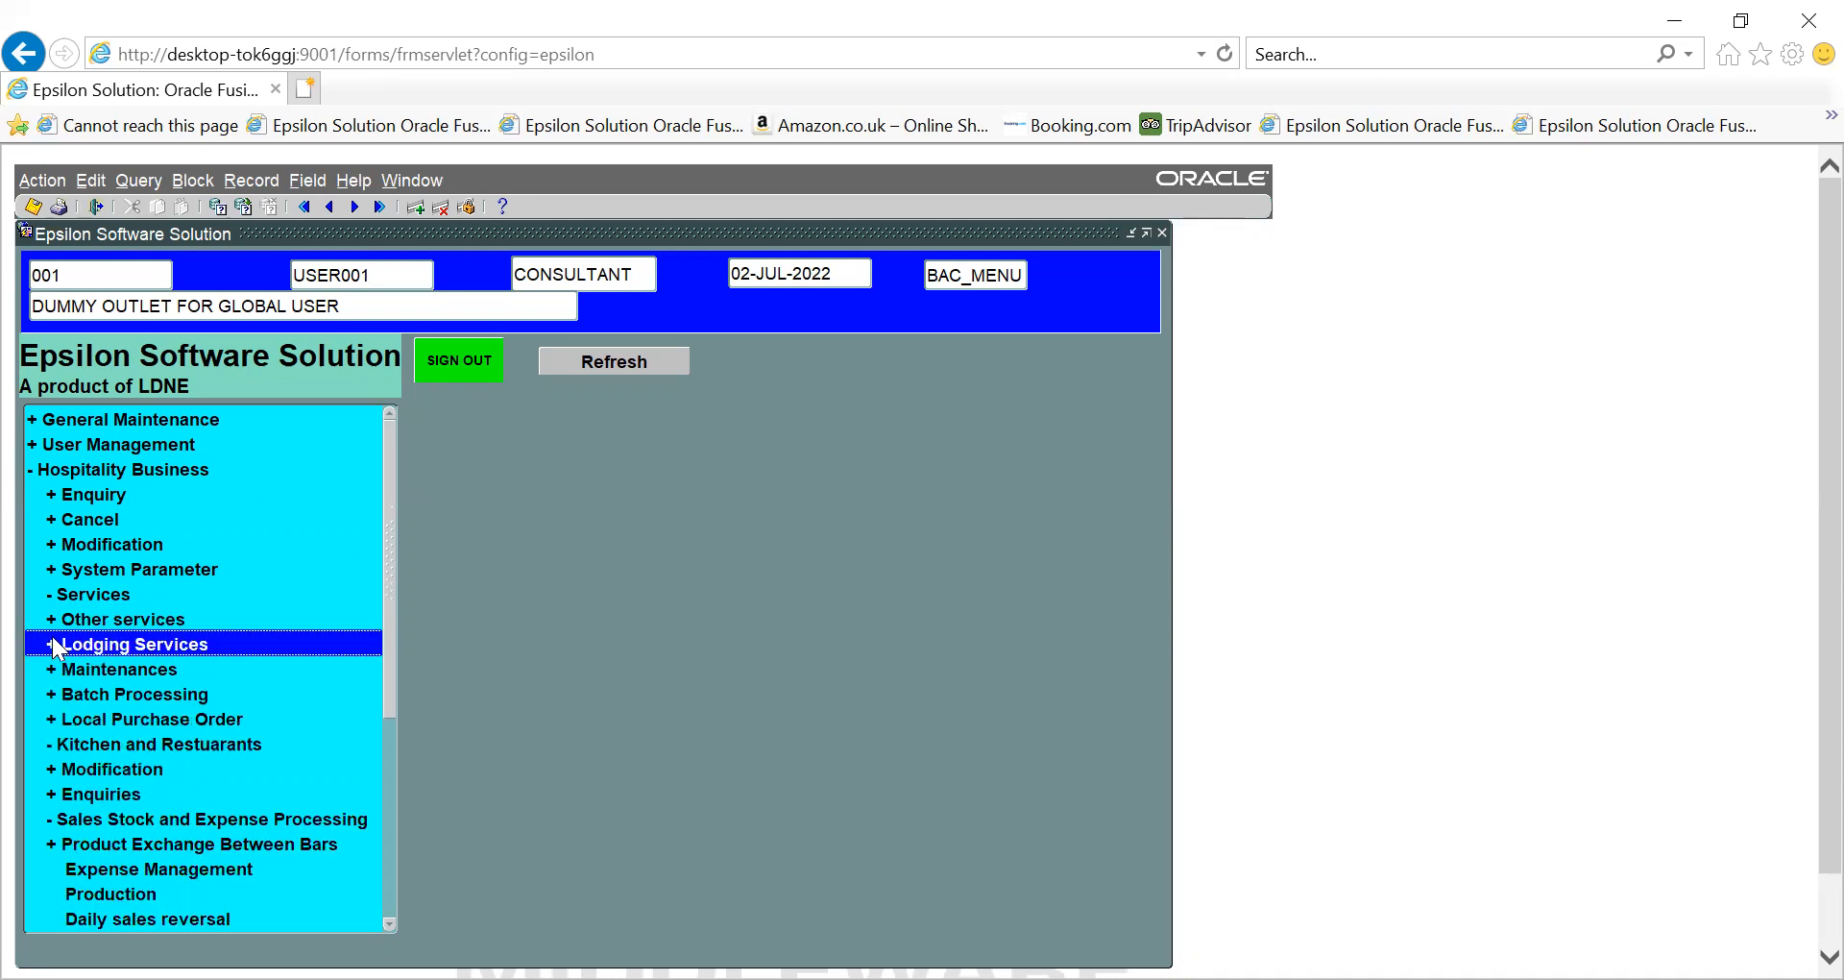
- Expand Enquiry > Cash Related Enquiry and open the Cash transaction mode enquiry
left_click(51, 490)
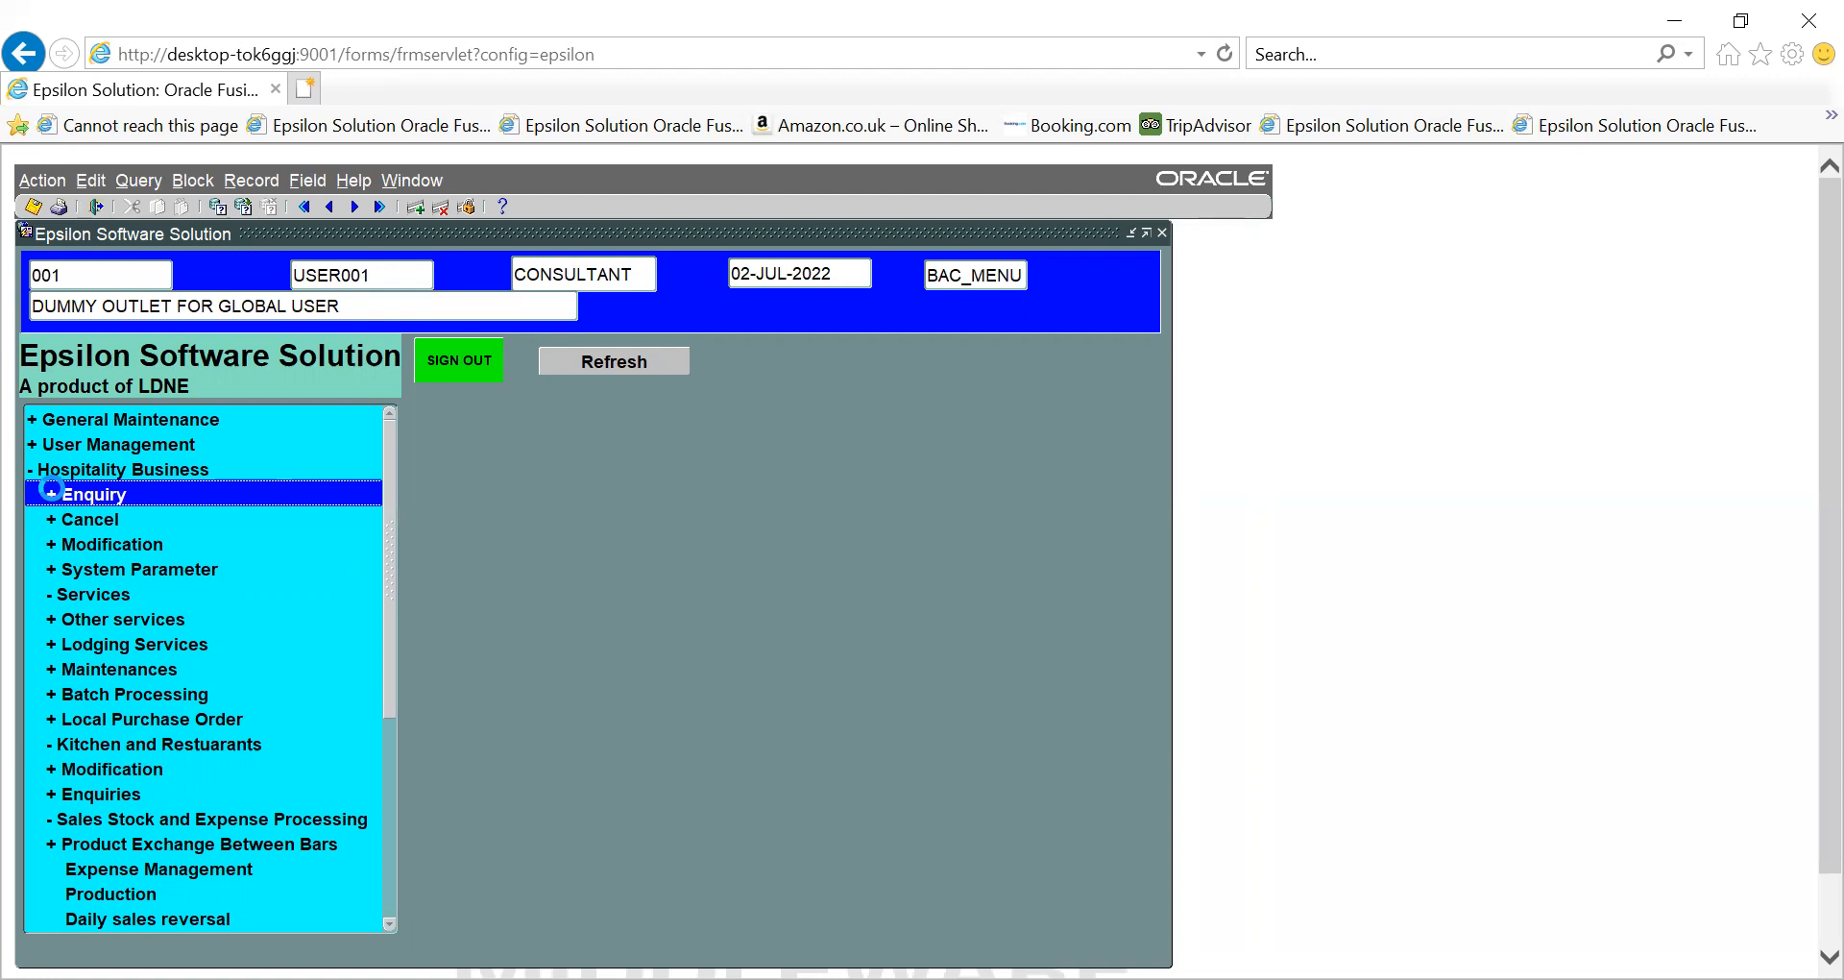
left_click(51, 490)
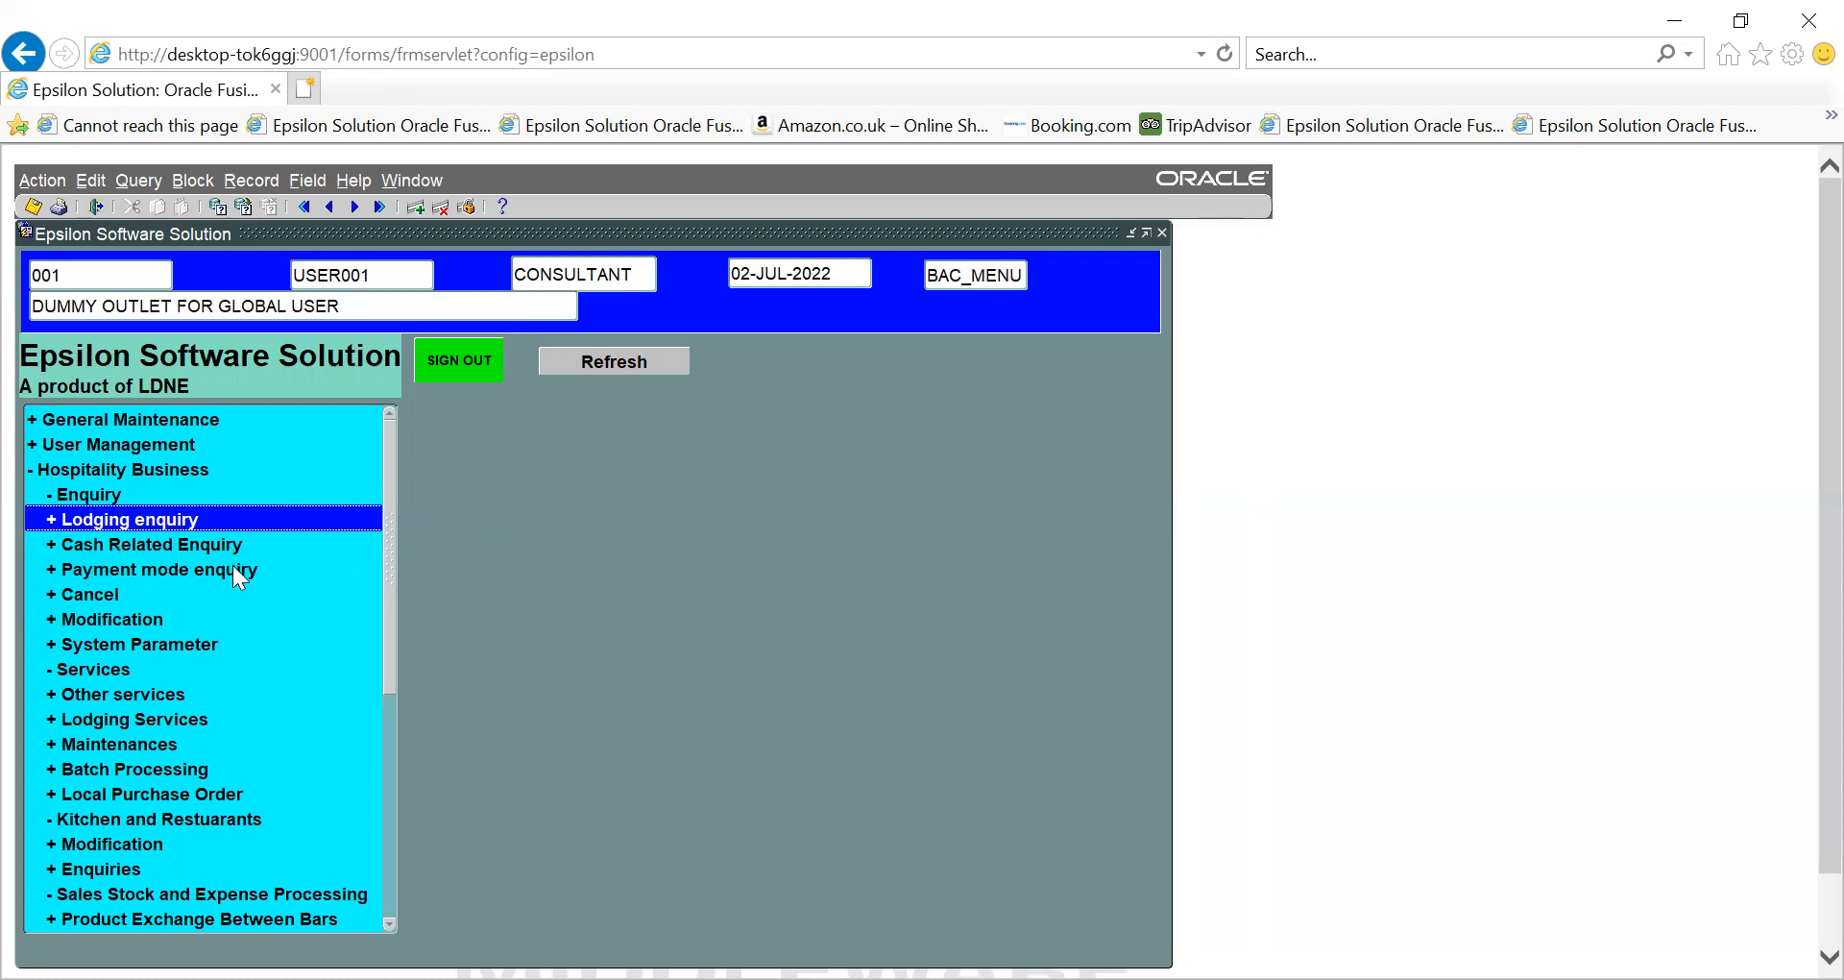
double_click(63, 546)
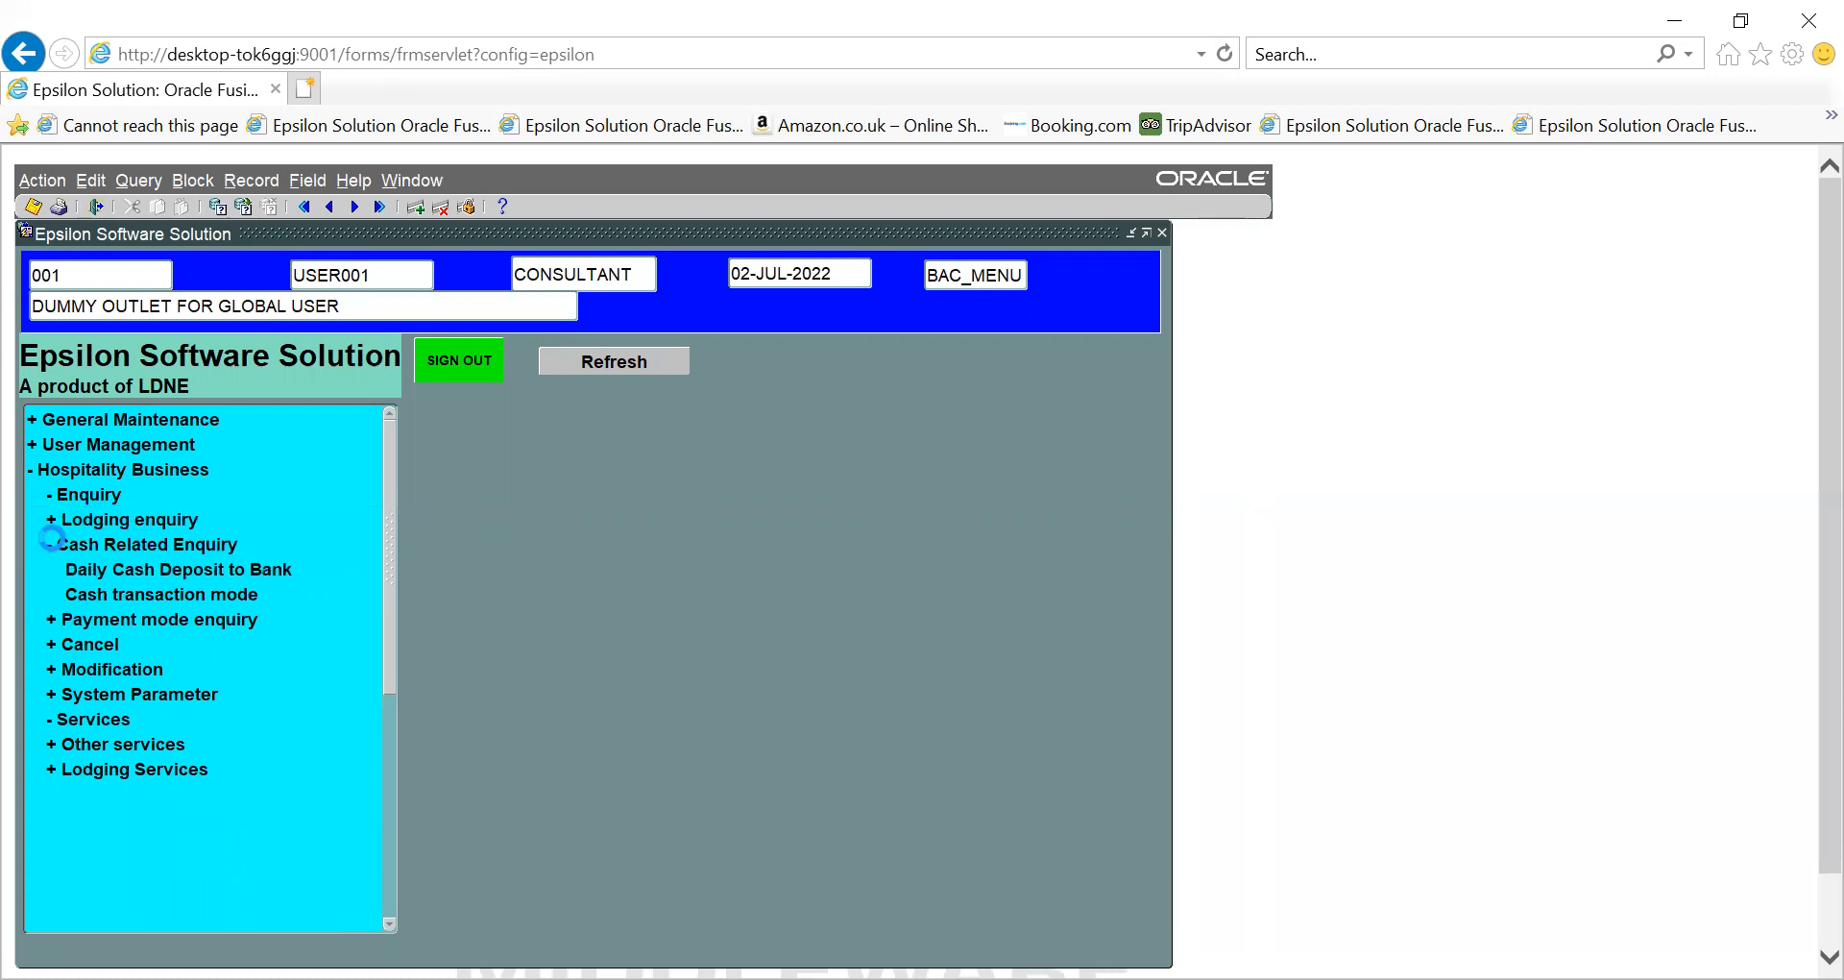
left_click(129, 568)
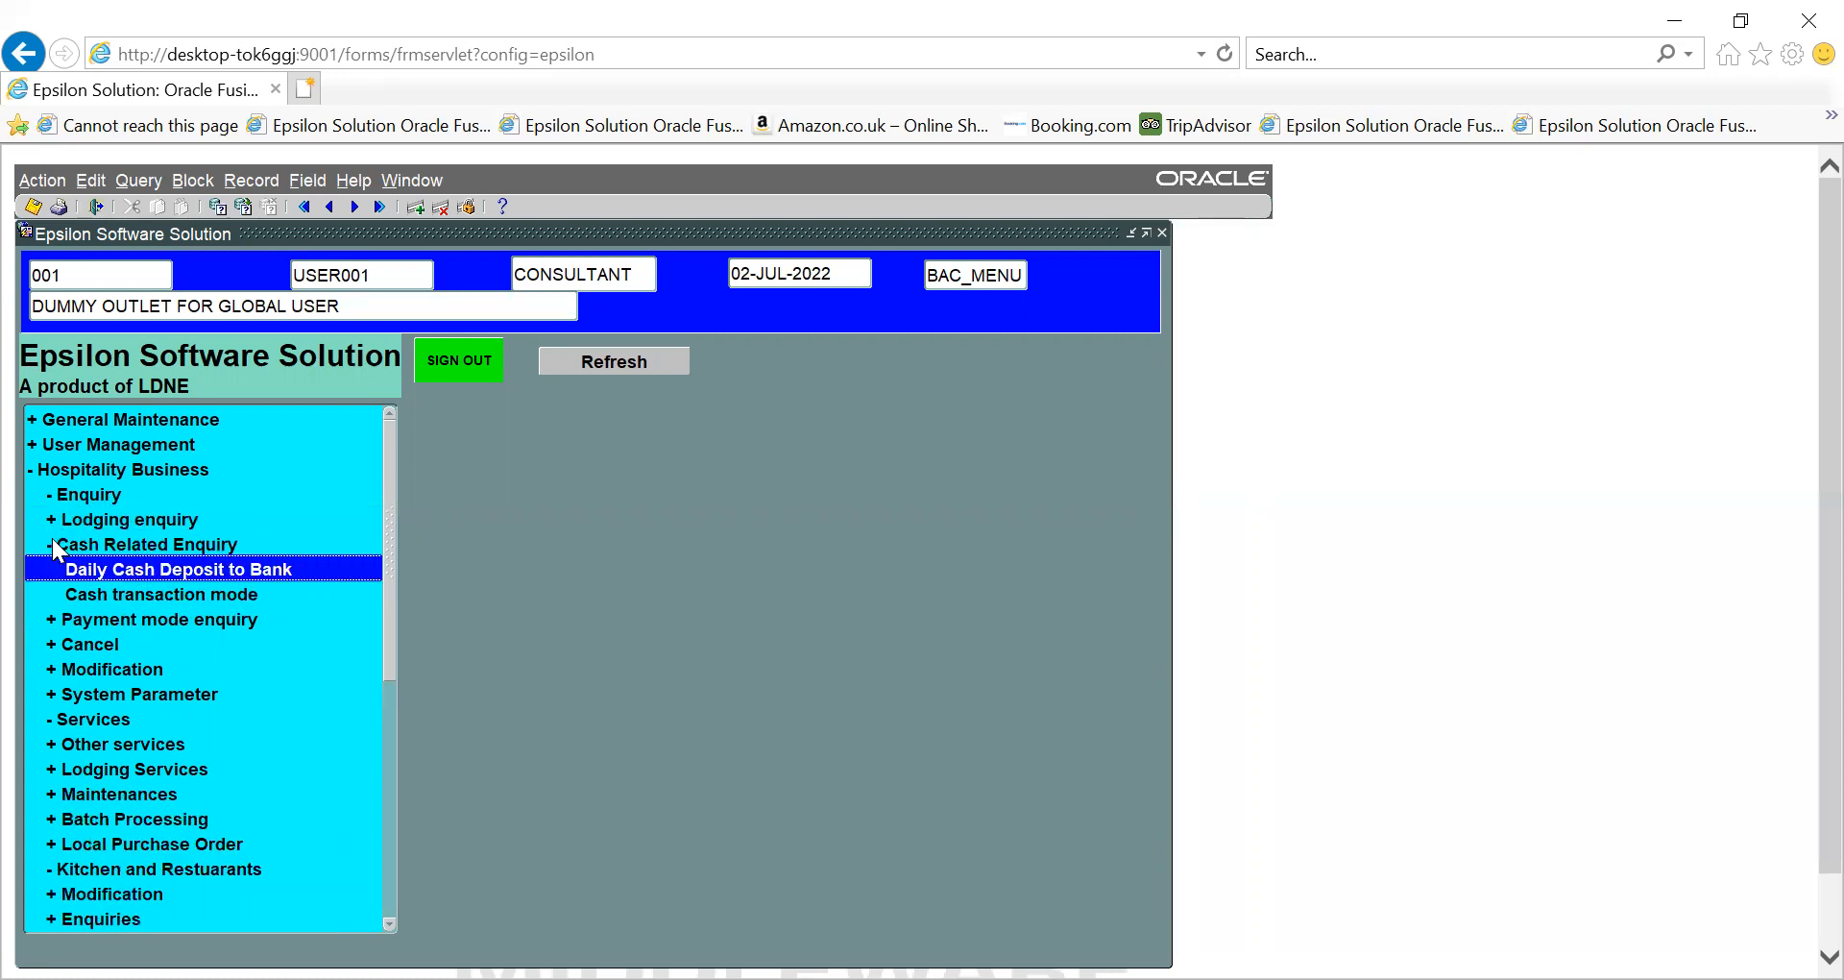
left_click(175, 595)
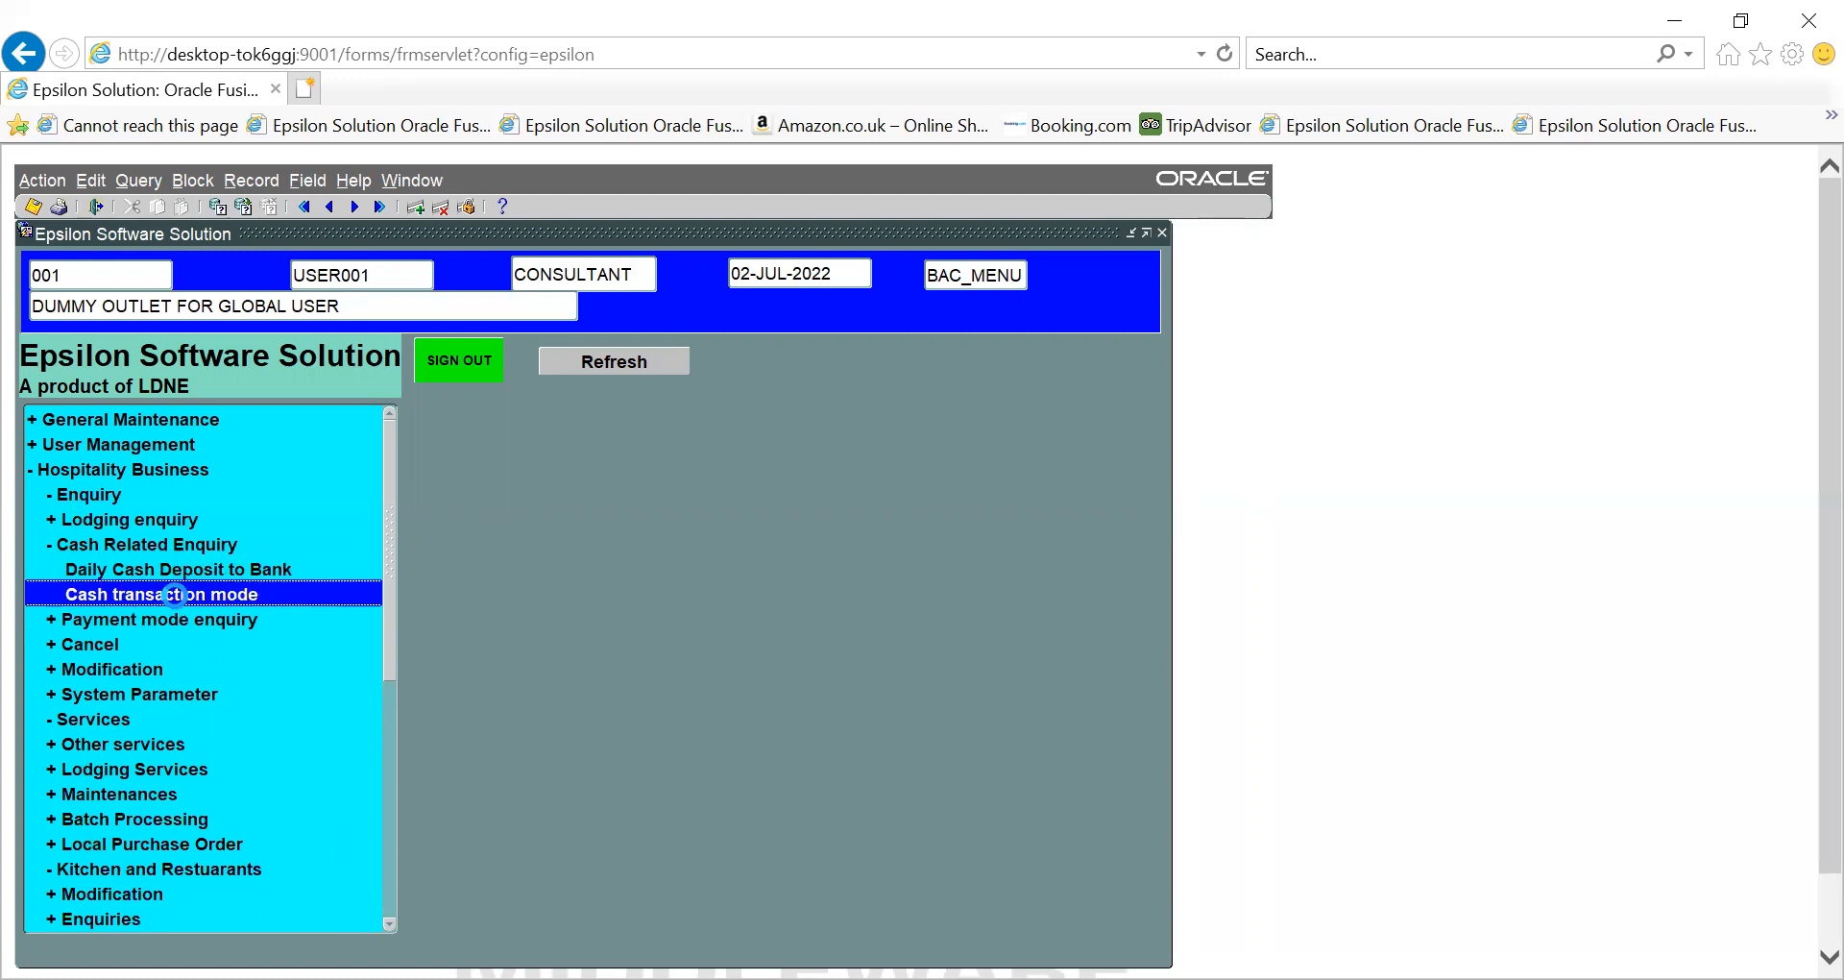